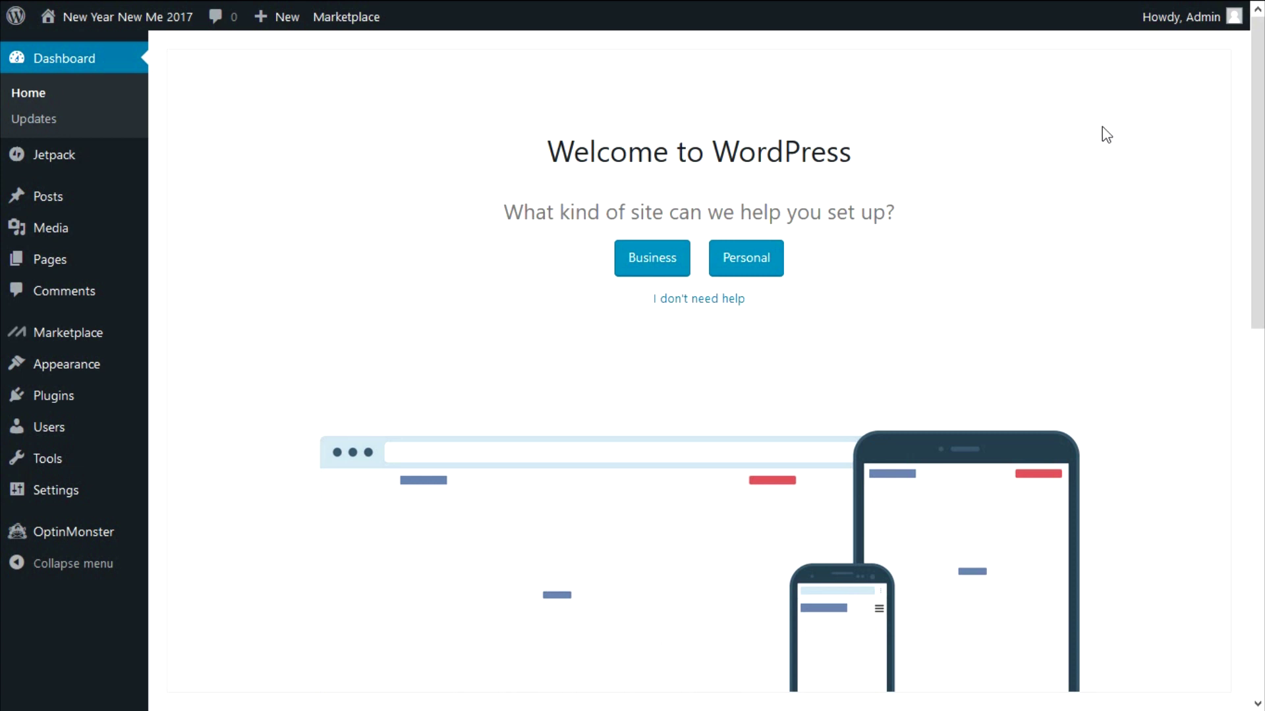
On the admin profile, generate a password and overwrite it with a short new one.
mouse_move(1179, 19)
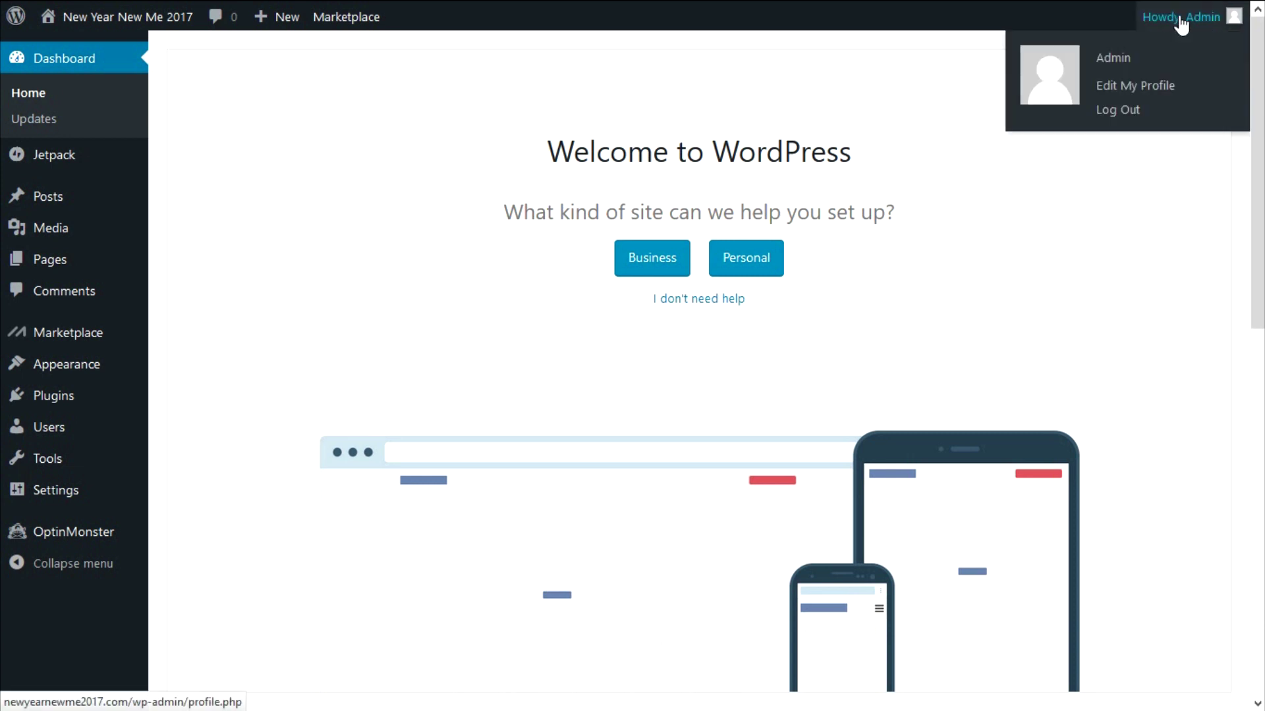
click(1126, 61)
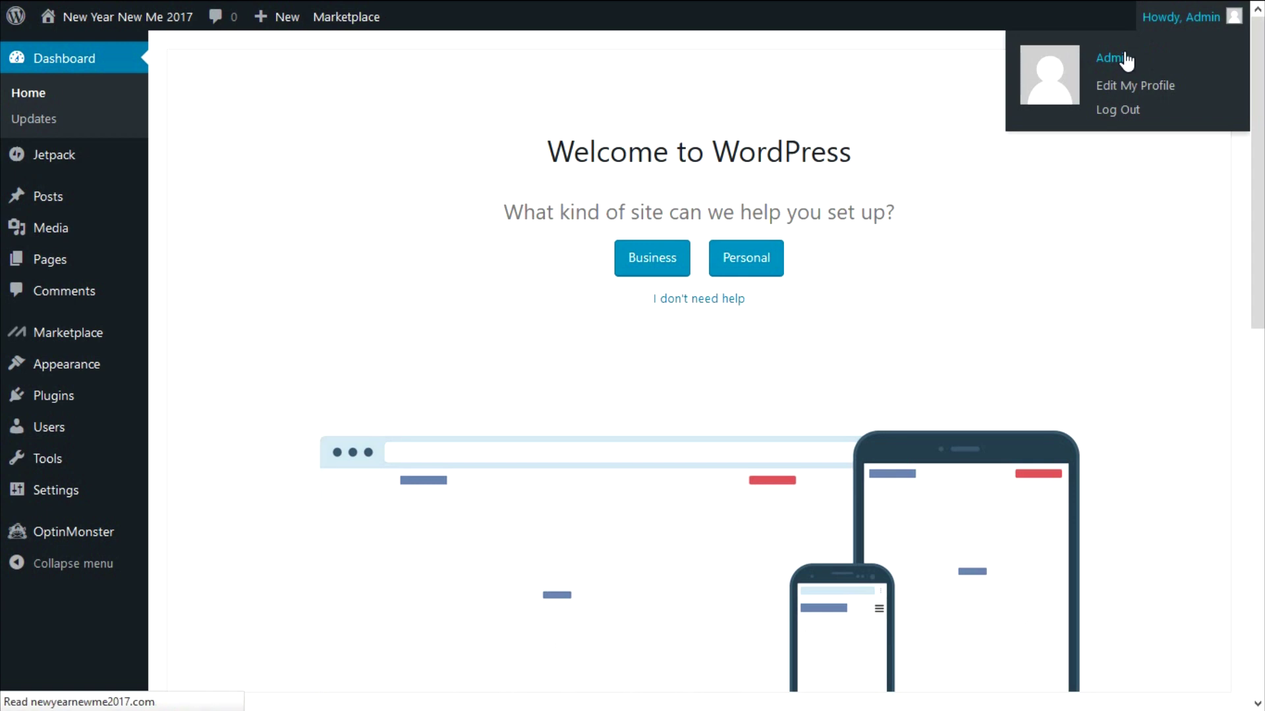
scroll(1028, 132, down, 15)
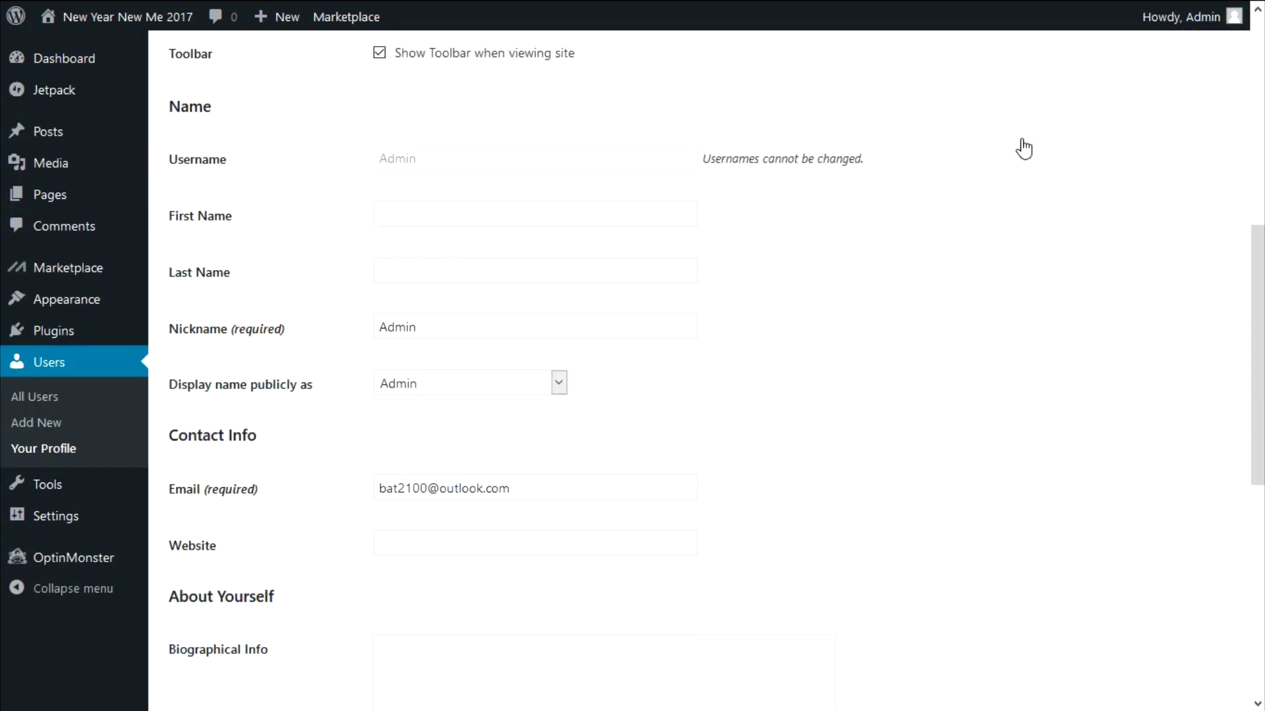
scroll(1018, 139, down, 1)
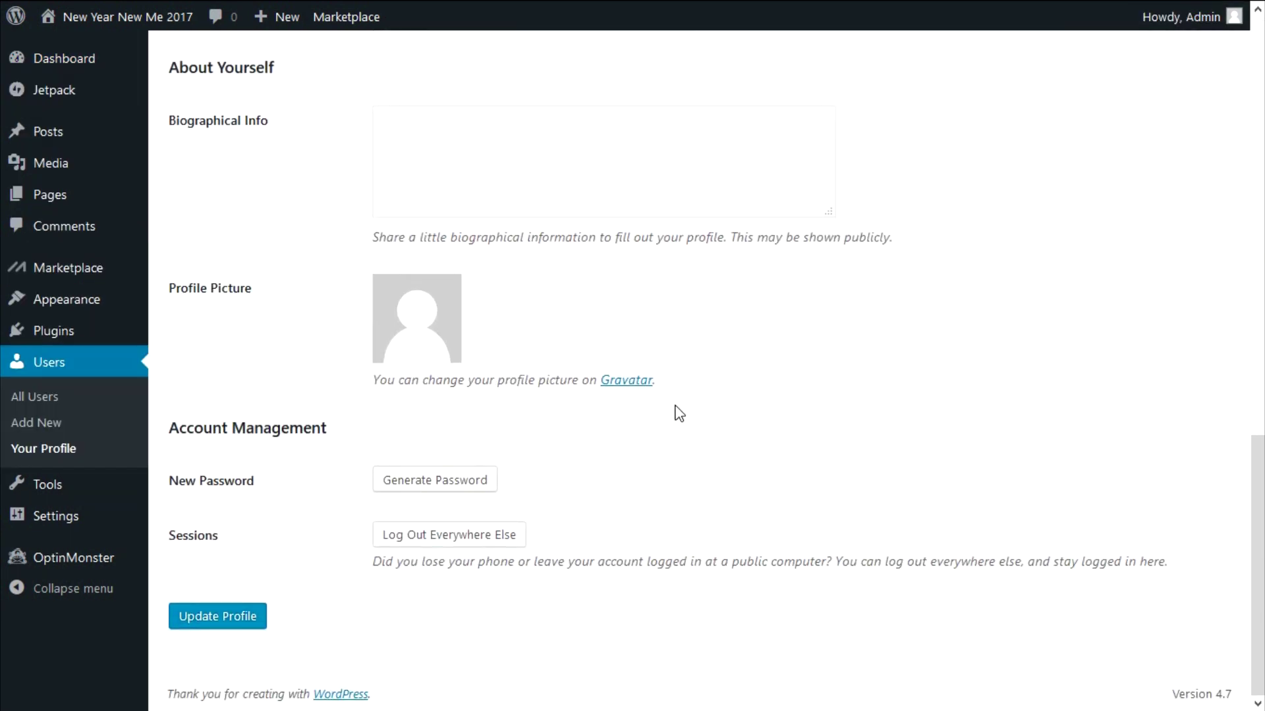
click(491, 482)
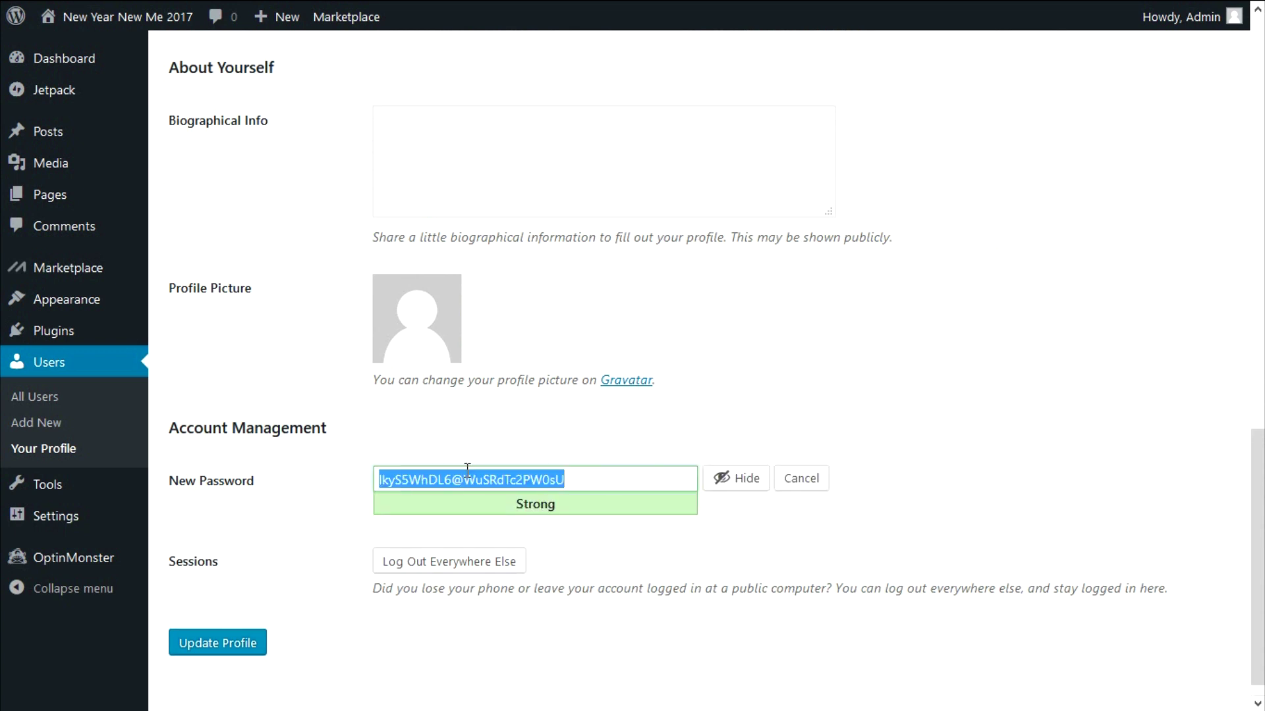
click(467, 473)
double_click(468, 473)
triple_click(528, 479)
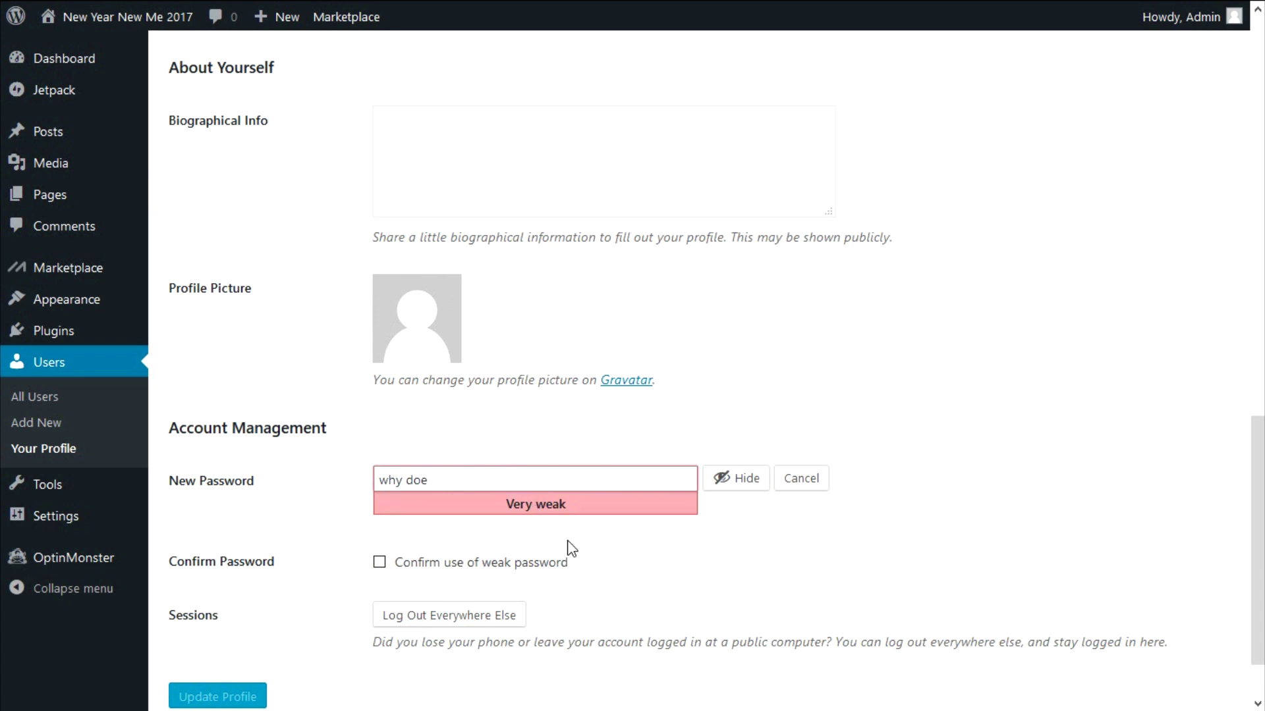
Confirm use of the weak password, save the profile, and update the browser's saved login.
click(471, 566)
scroll(386, 500, down, 2)
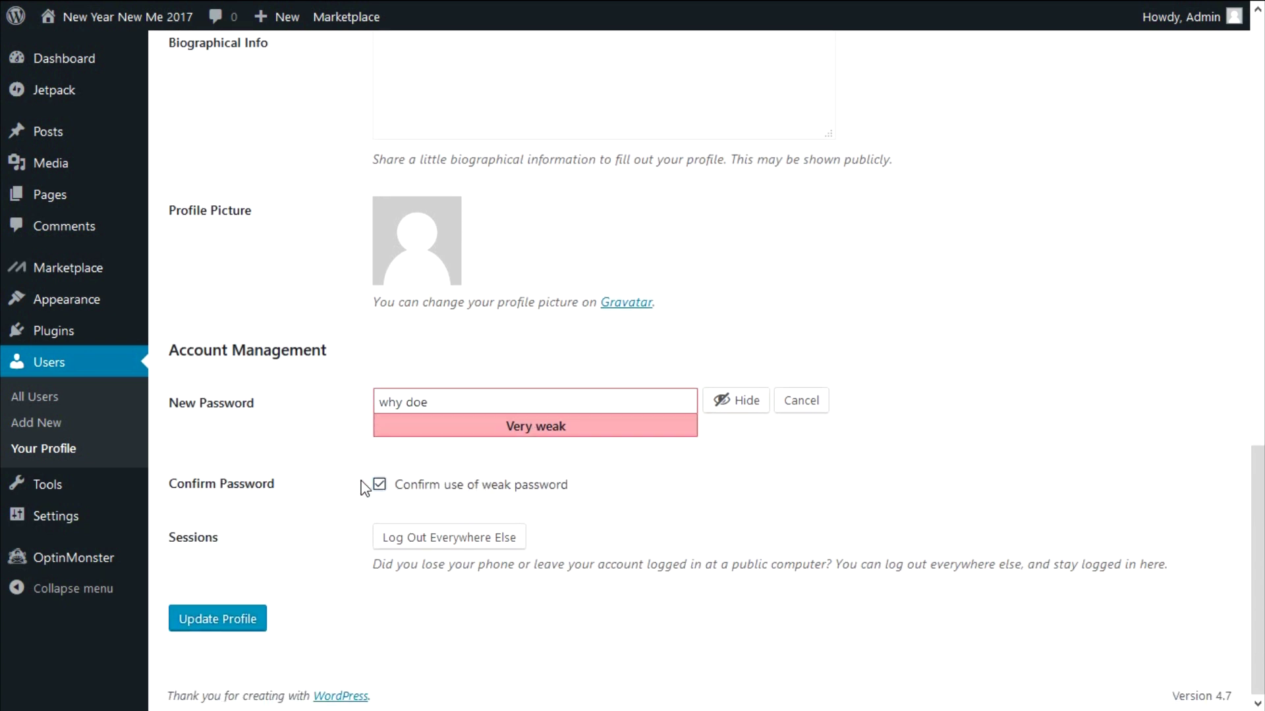
click(250, 619)
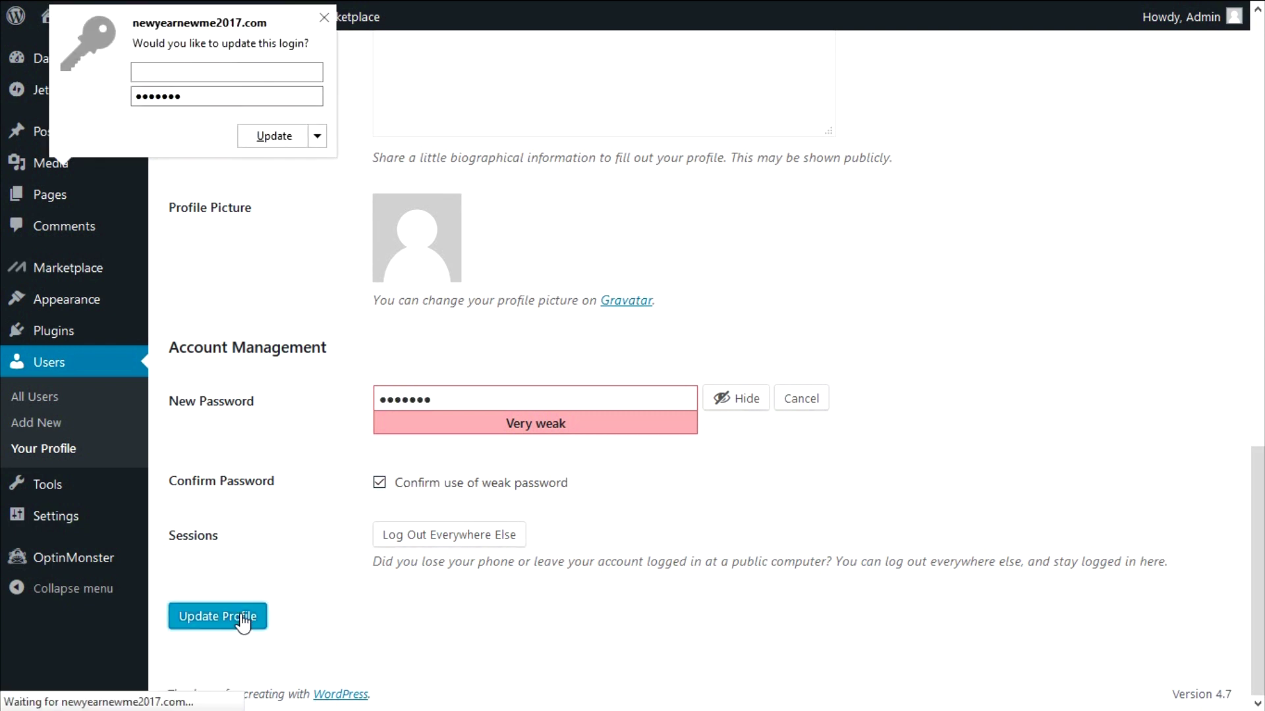
click(263, 138)
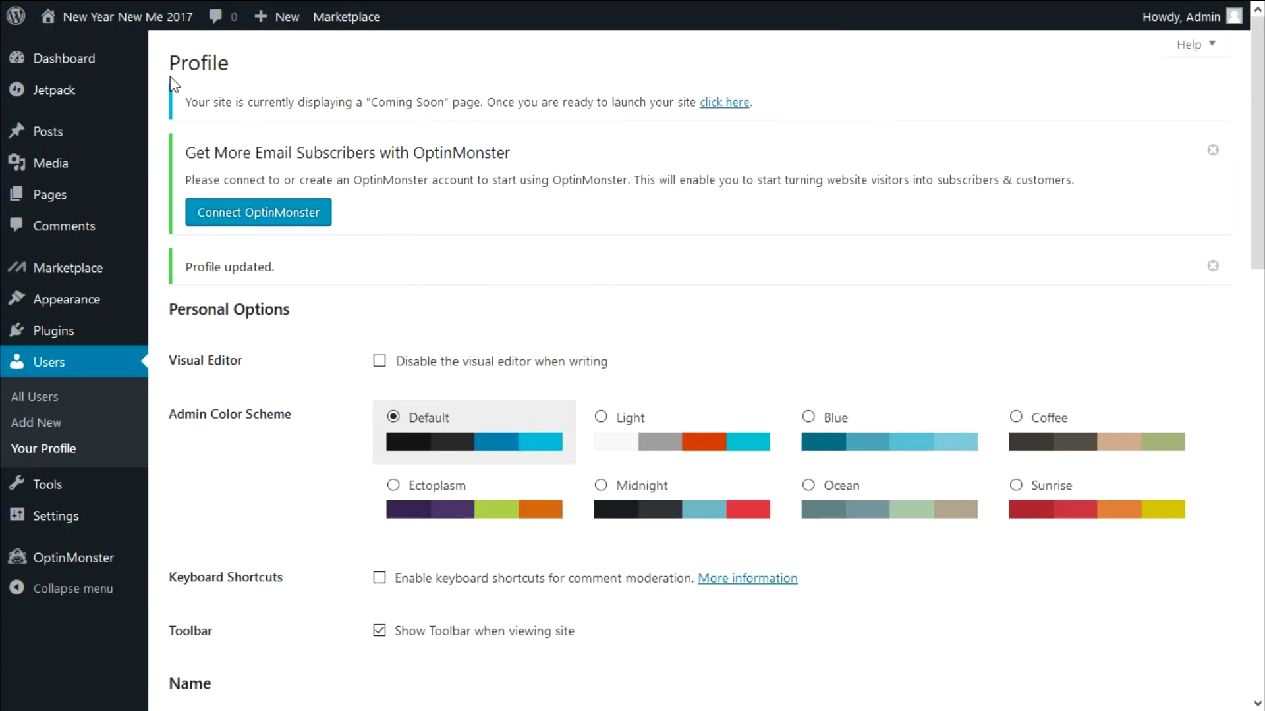
Return to Dashboard Home and skip the setup assistant with I don't need help, confirming Leave Page.
mouse_move(102, 66)
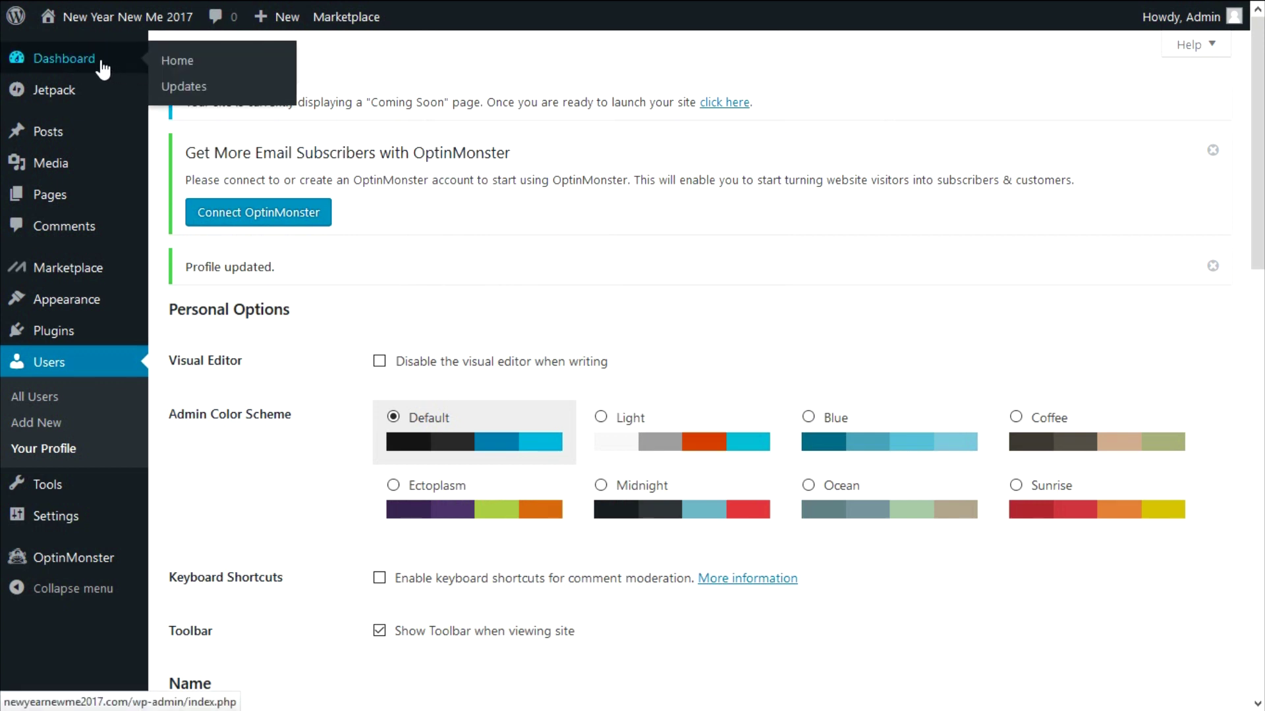
click(178, 65)
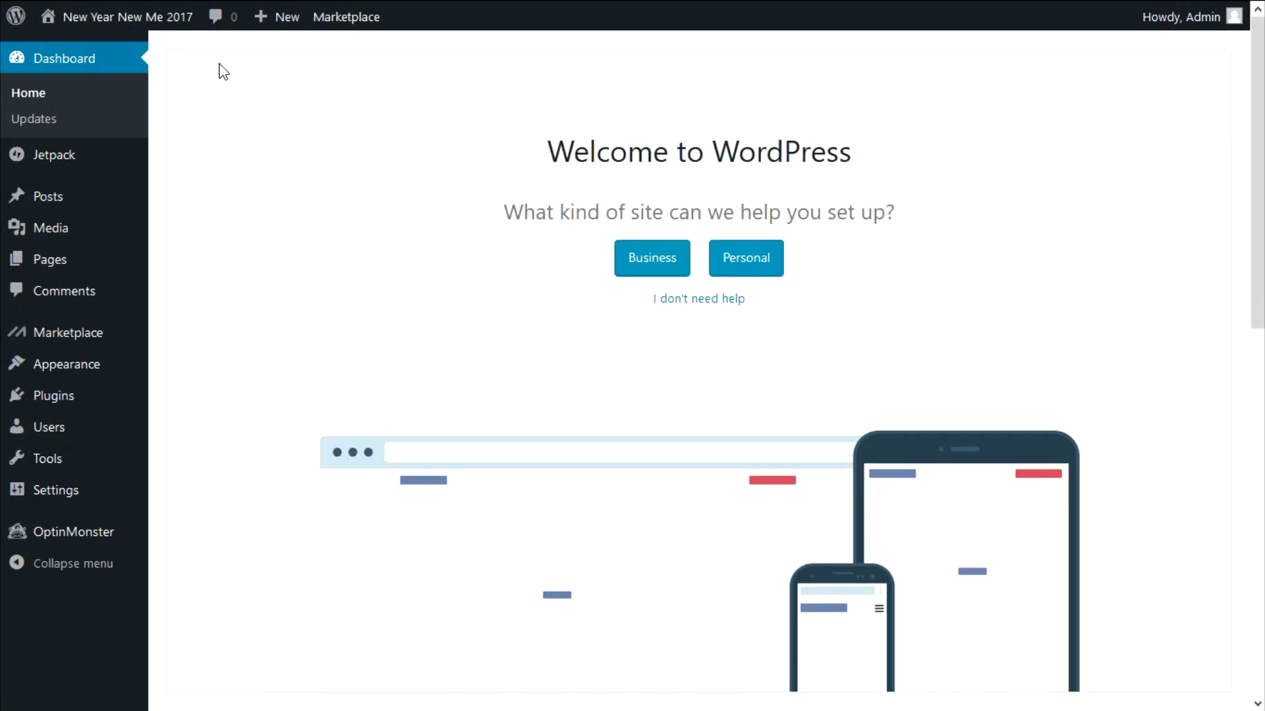
mouse_move(141, 21)
click(662, 301)
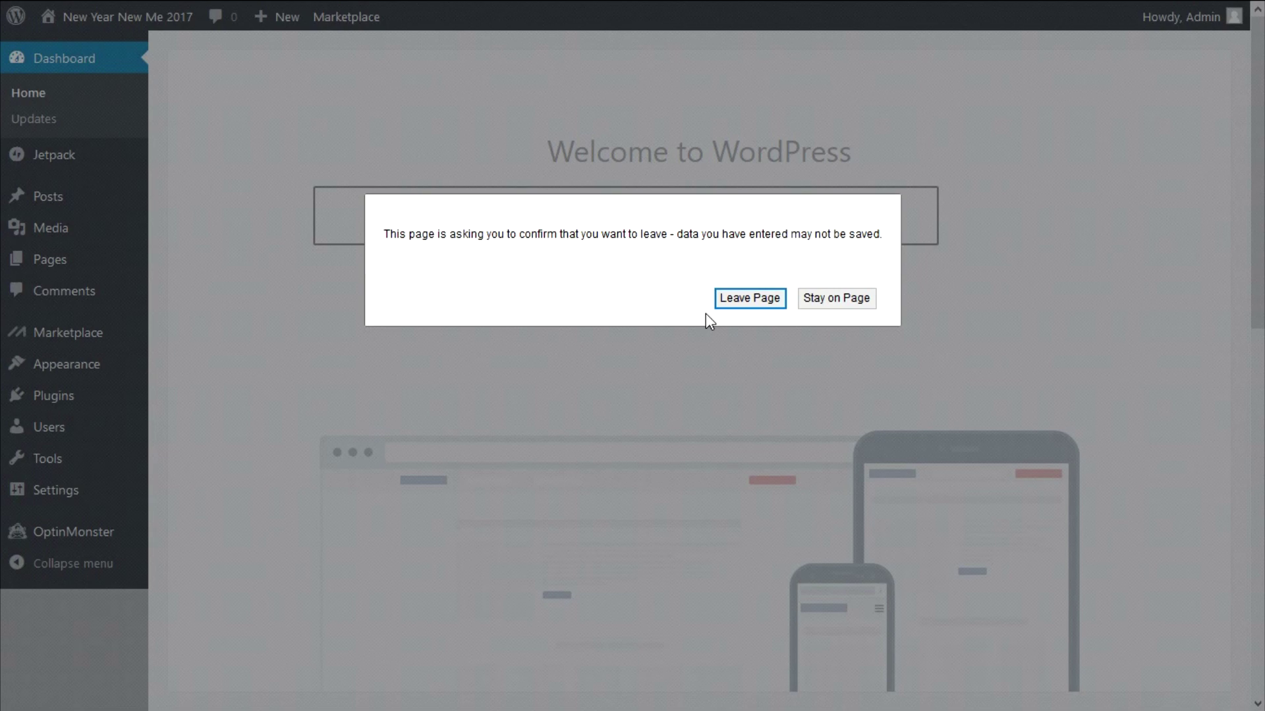
click(751, 300)
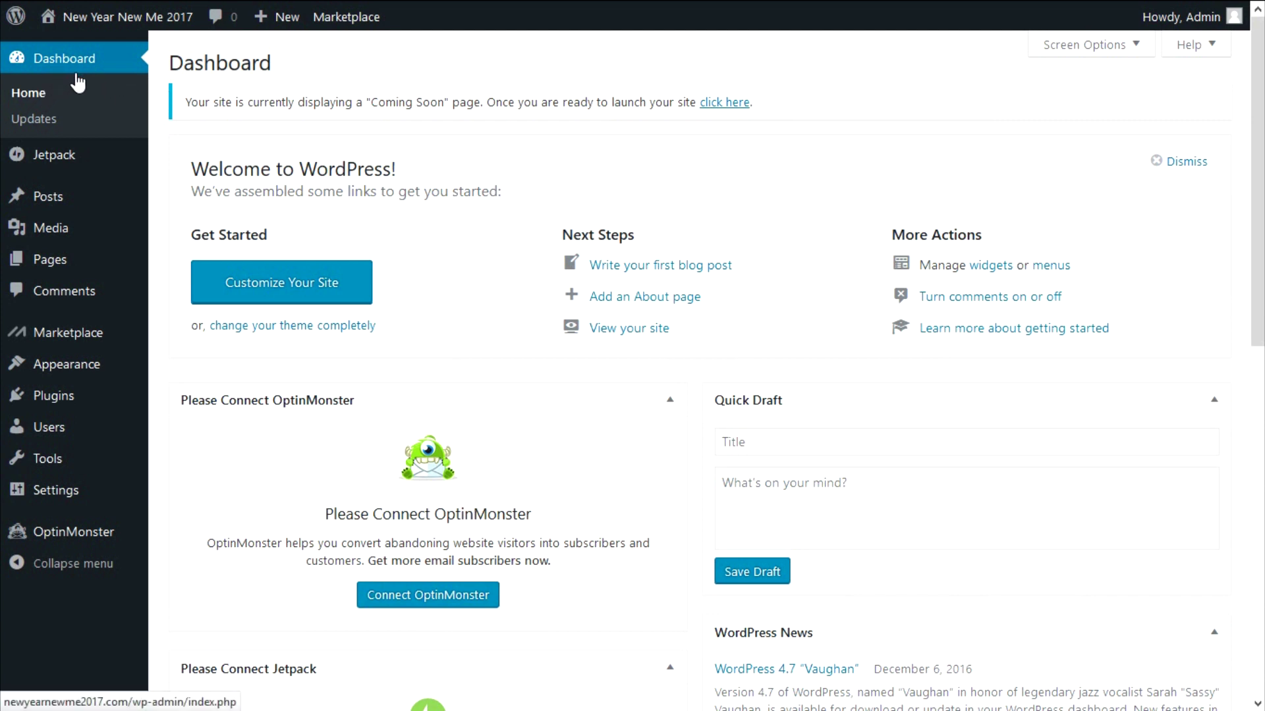
Open Dashboard > Updates to confirm version 4.7 and up-to-date plugins and themes.
click(42, 129)
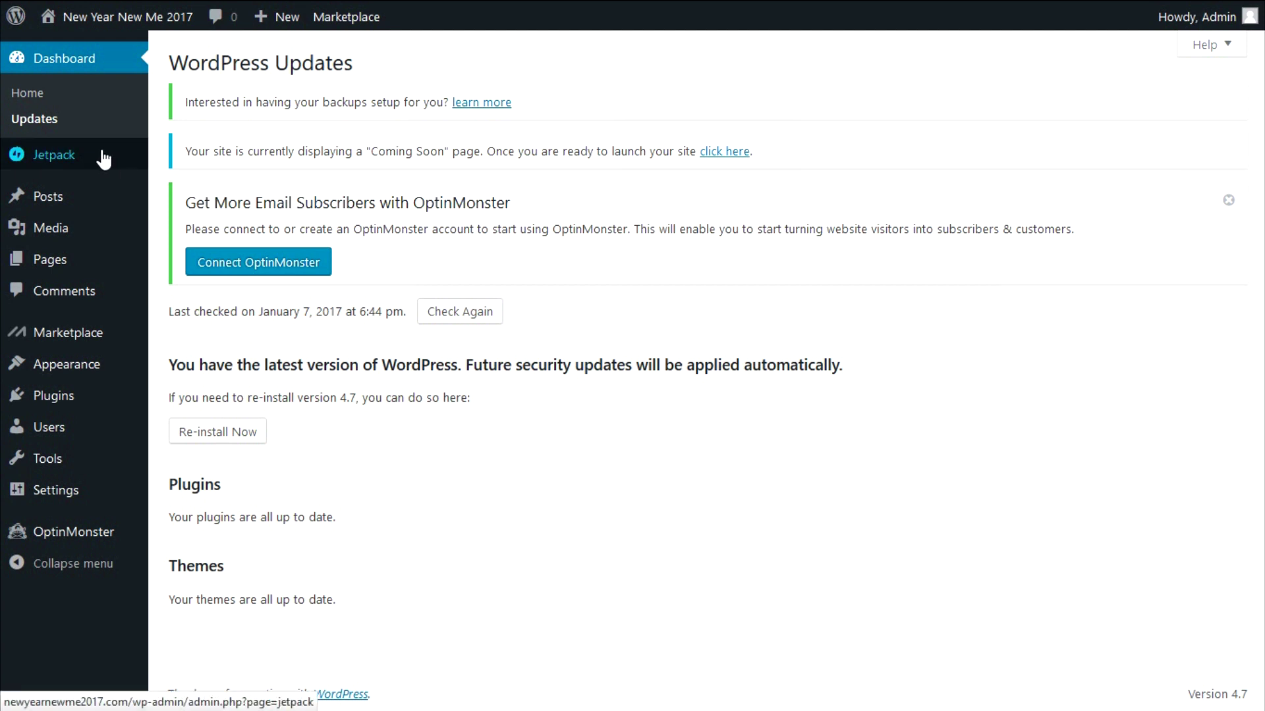
Open the Jetpack page and scroll through its welcome content.
click(105, 163)
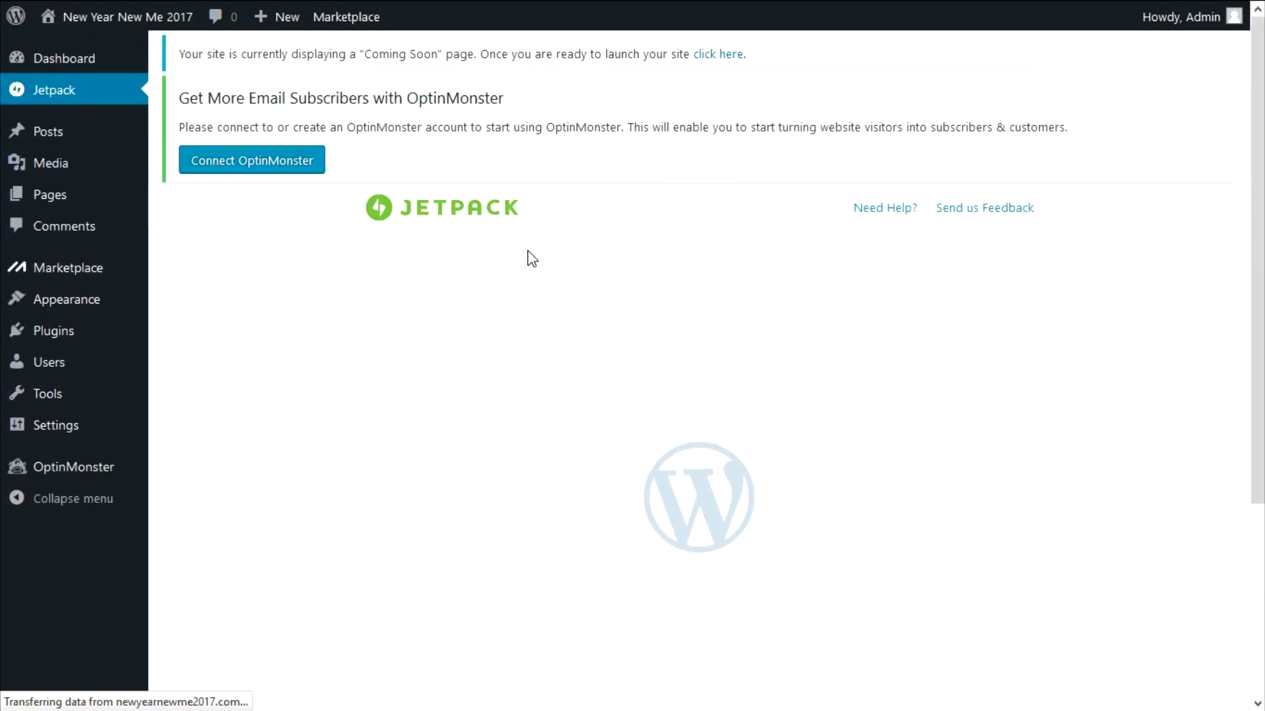
scroll(532, 259, down, 3)
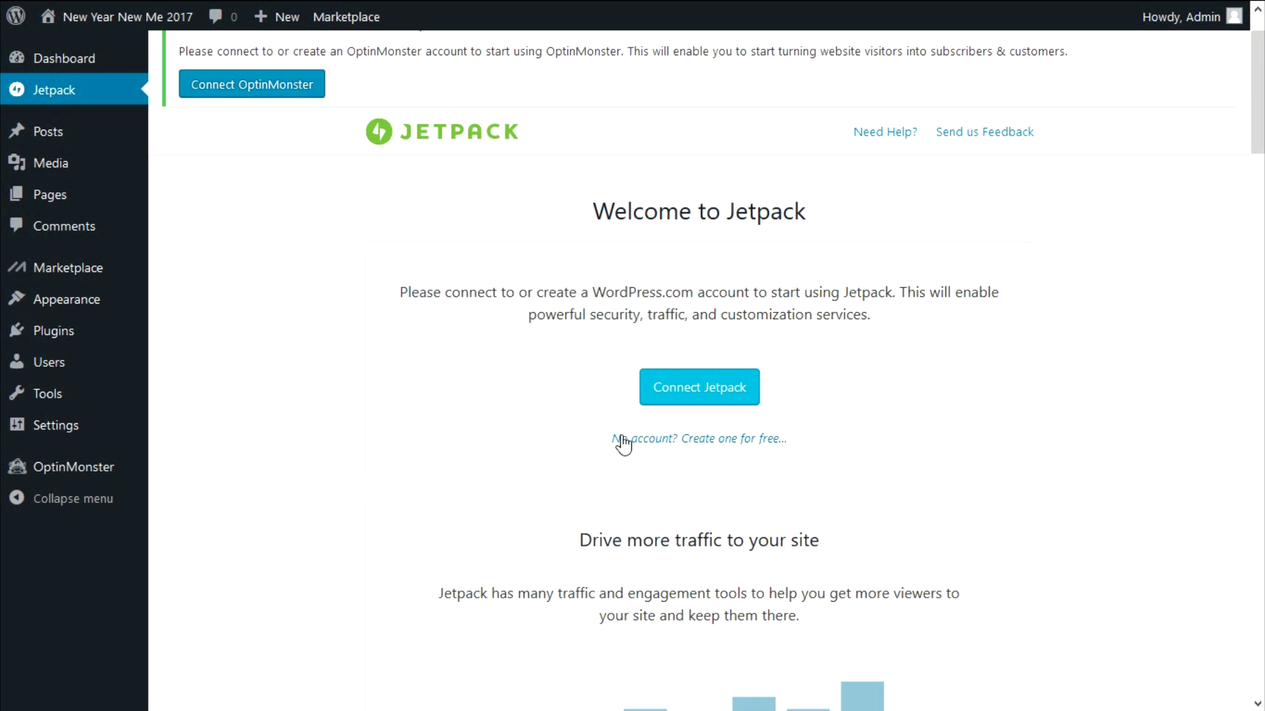
scroll(520, 408, down, 2)
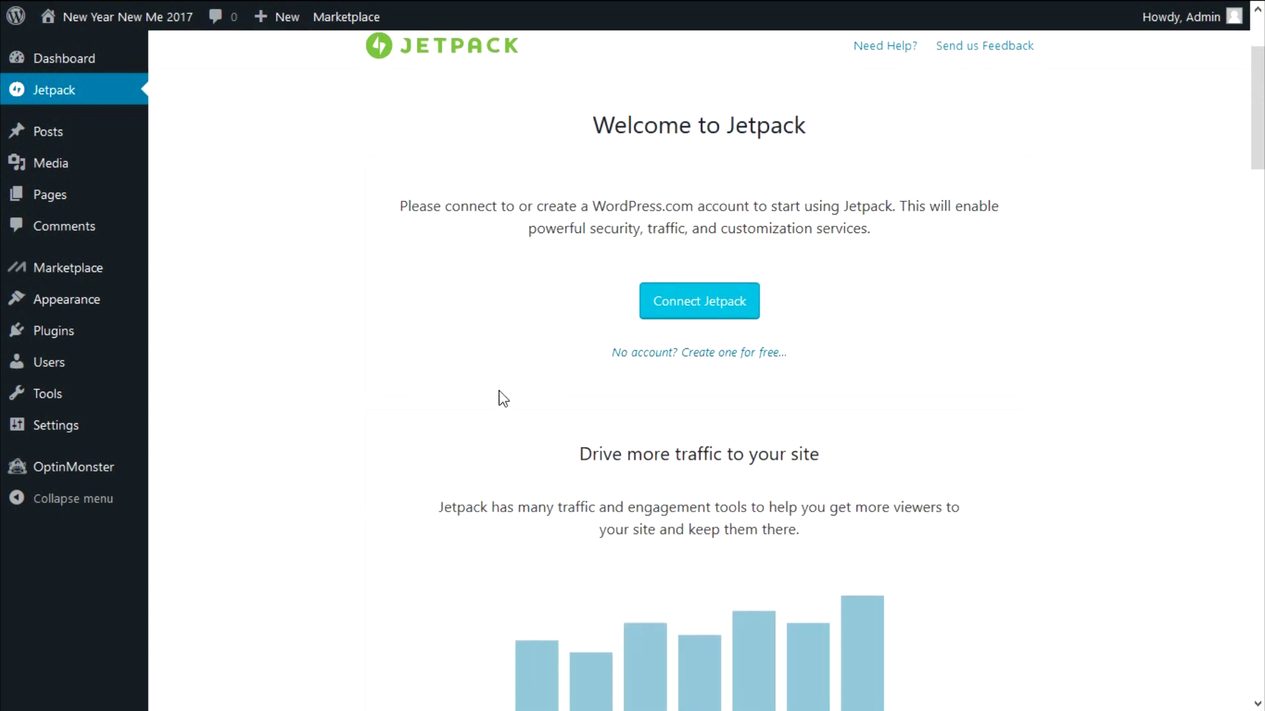
scroll(489, 383, down, 5)
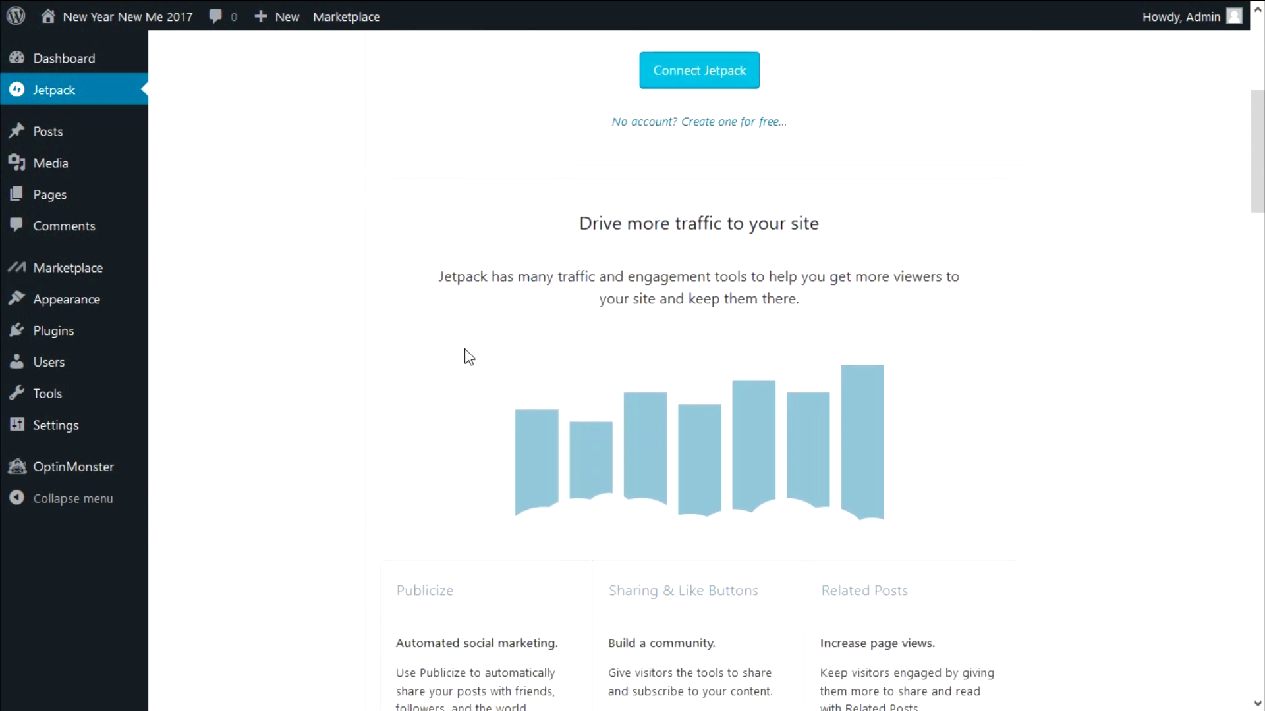
scroll(468, 356, up, 2)
Highlight the Drive more traffic heading, then scroll down and back to the top.
drag(578, 224, 808, 226)
click(793, 280)
scroll(739, 291, down, 3)
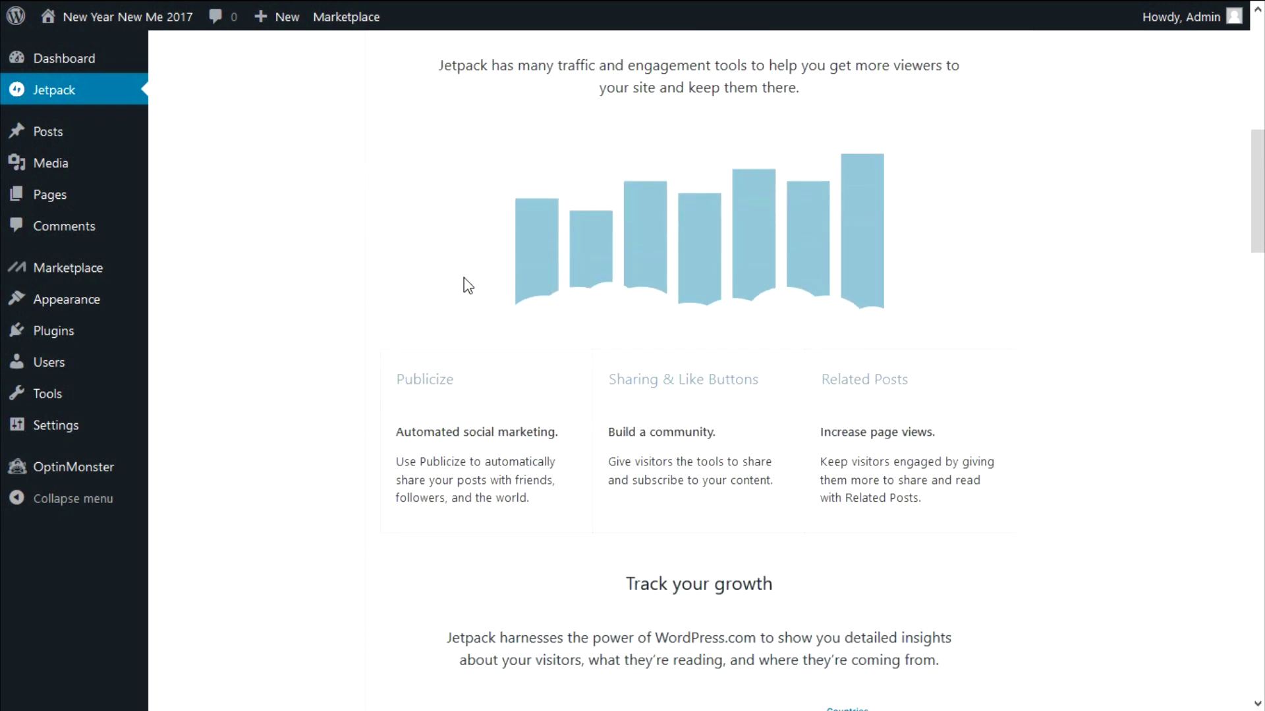
scroll(468, 285, down, 18)
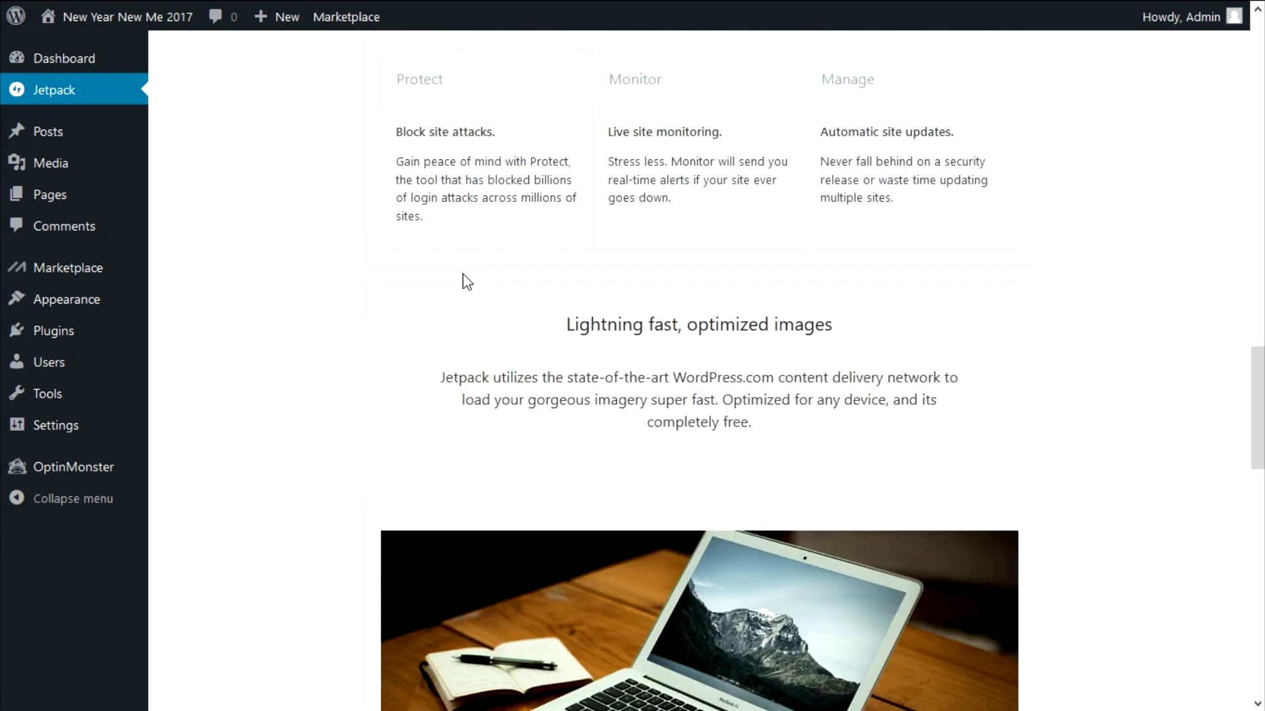
scroll(452, 276, down, 3)
scroll(325, 307, up, 20)
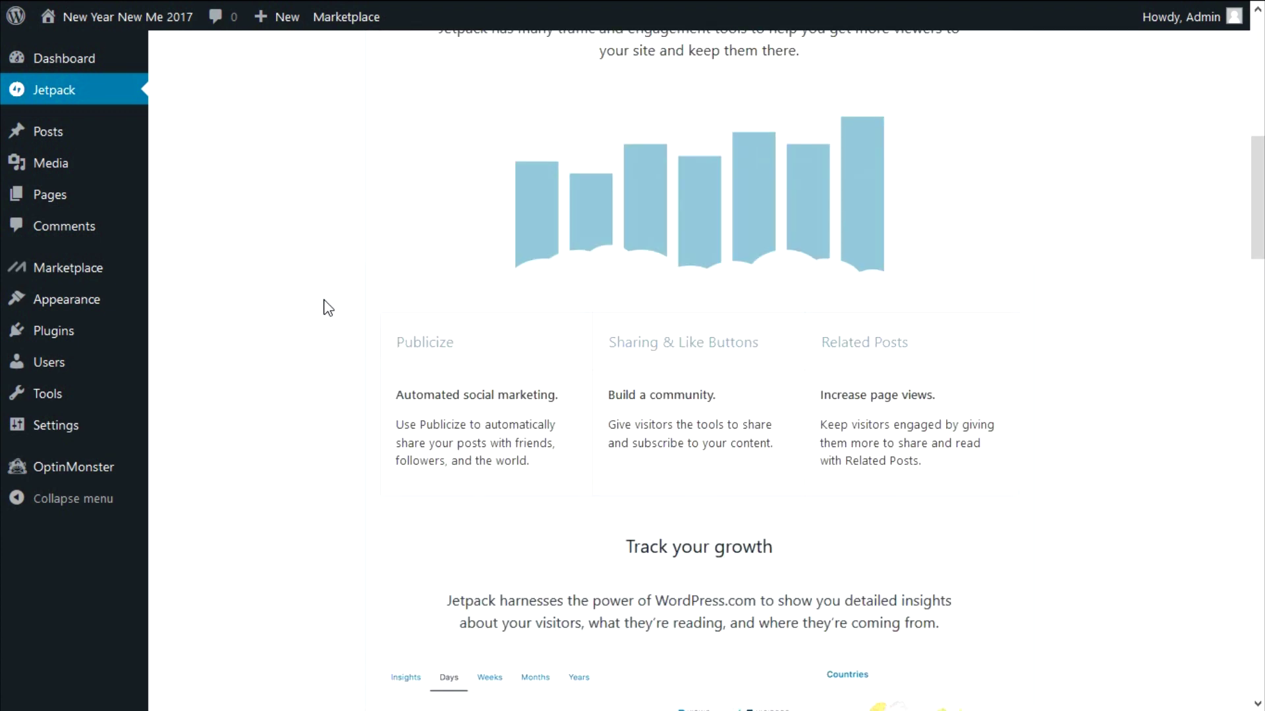
scroll(325, 304, up, 10)
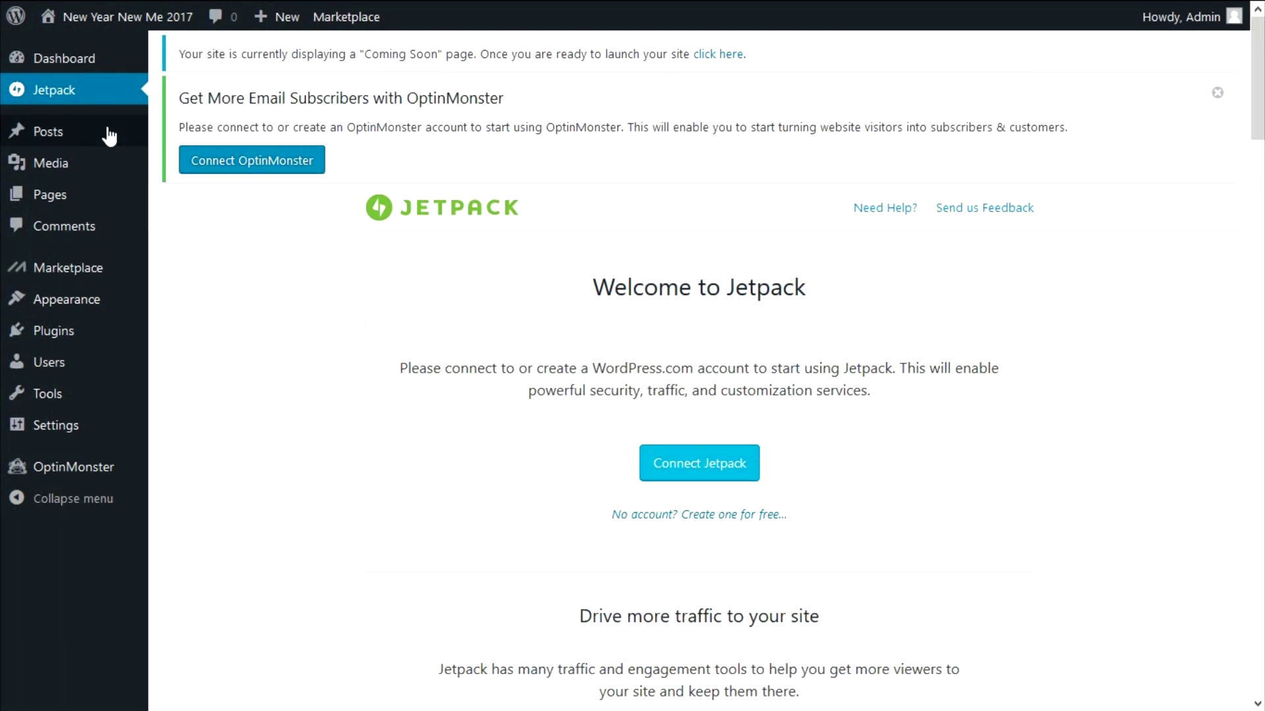
mouse_move(108, 136)
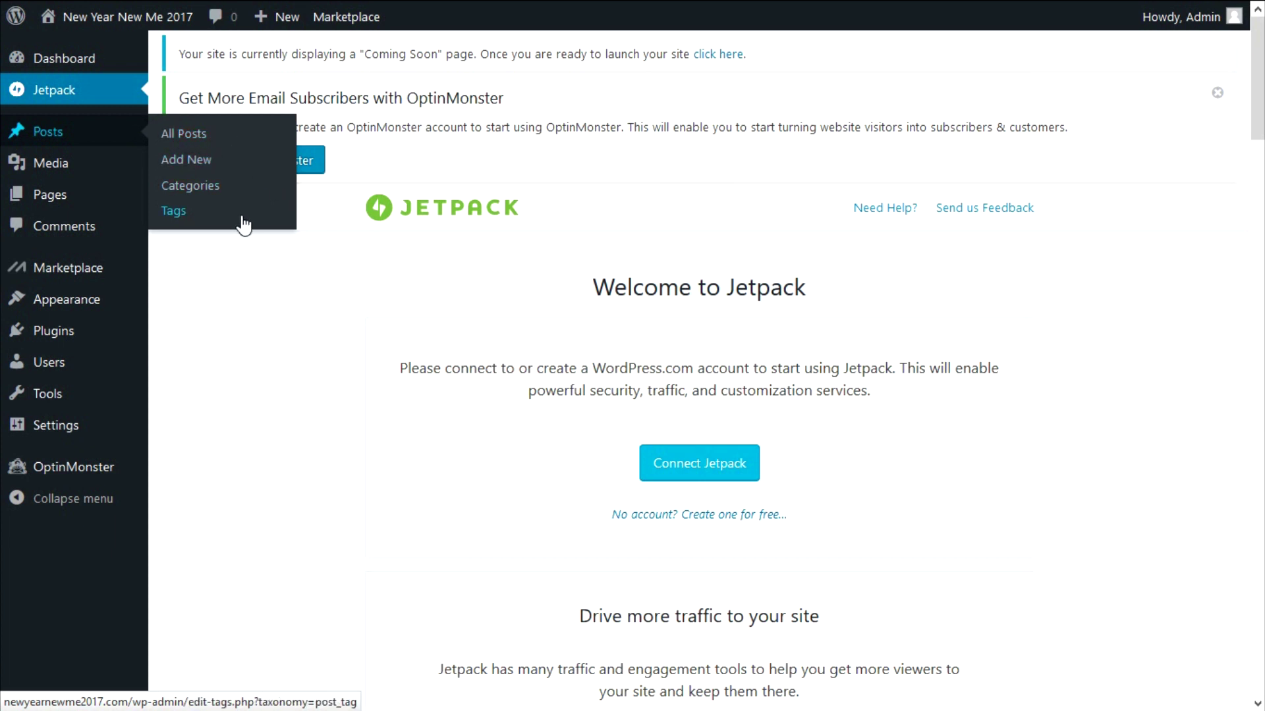
Navigate to Posts > Tags and view the empty tag list.
click(190, 221)
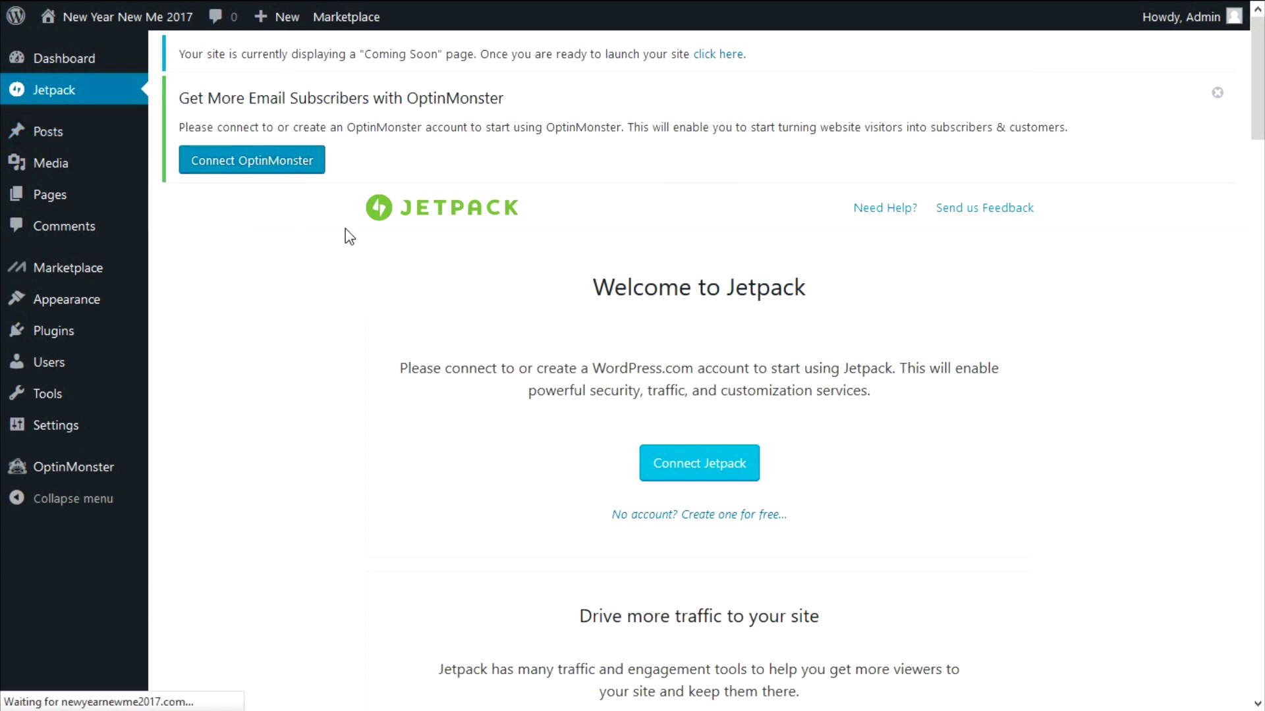
mouse_move(48, 131)
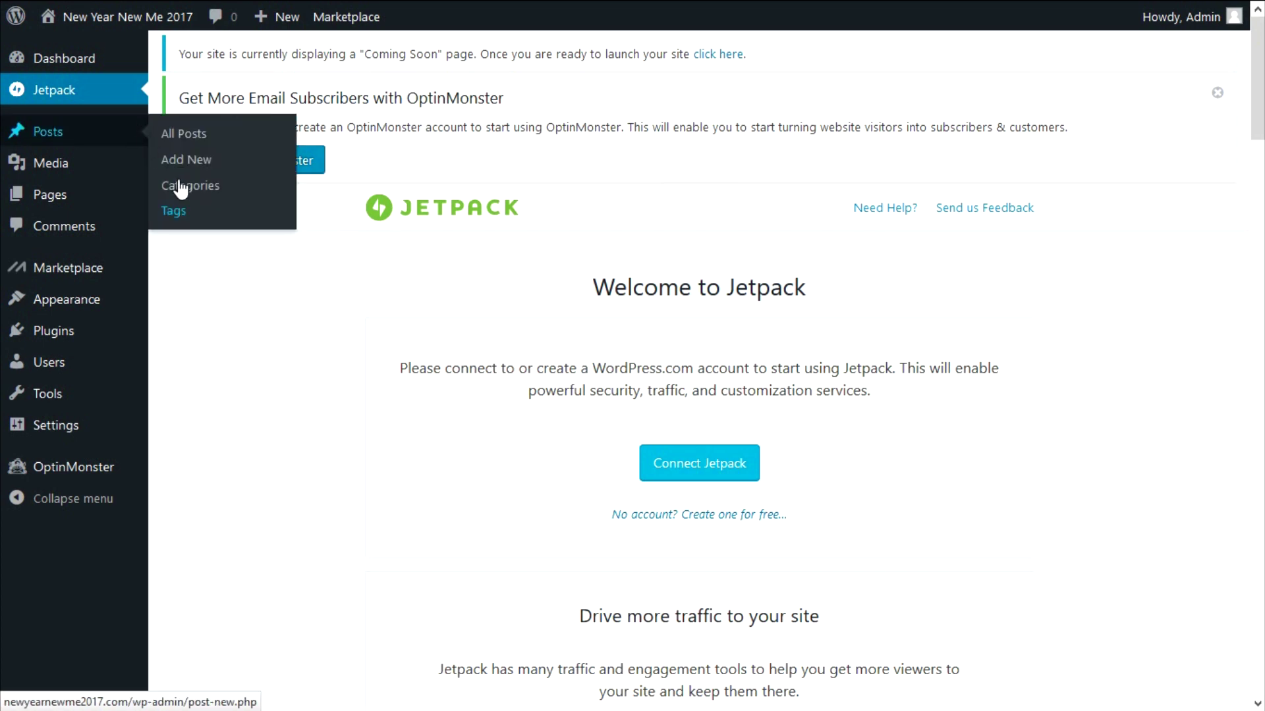
click(176, 212)
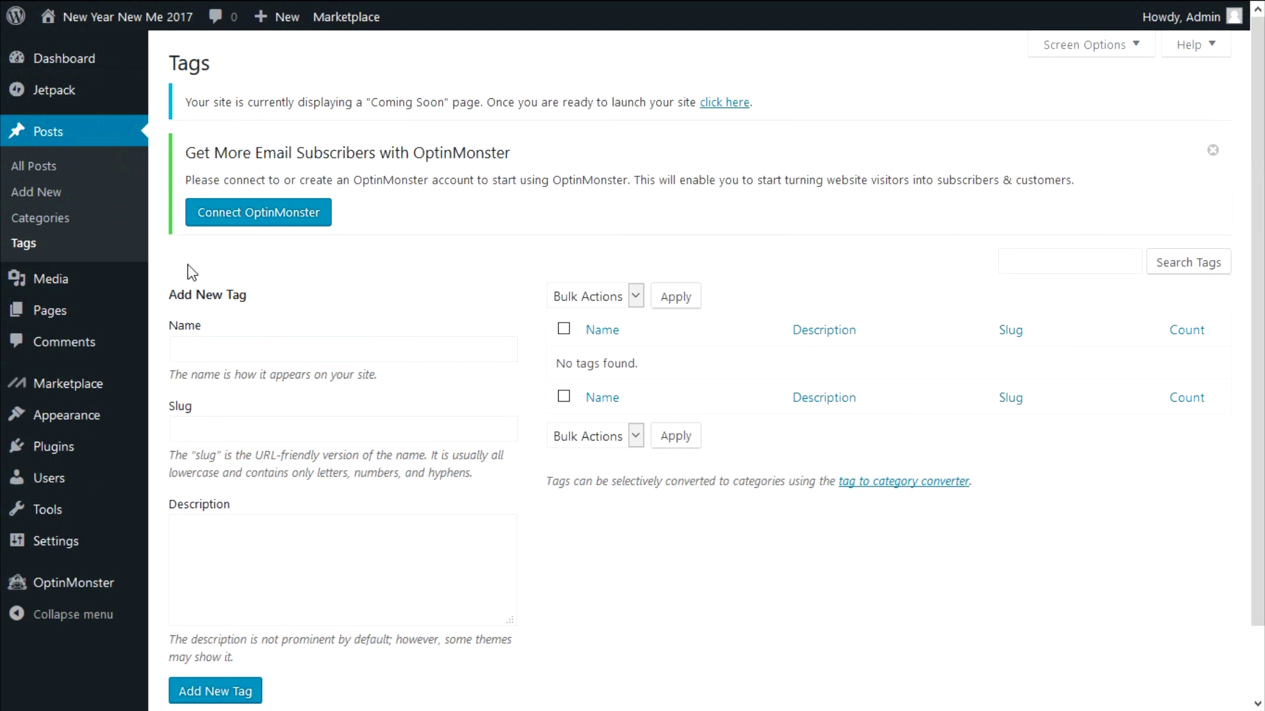
scroll(227, 296, down, 2)
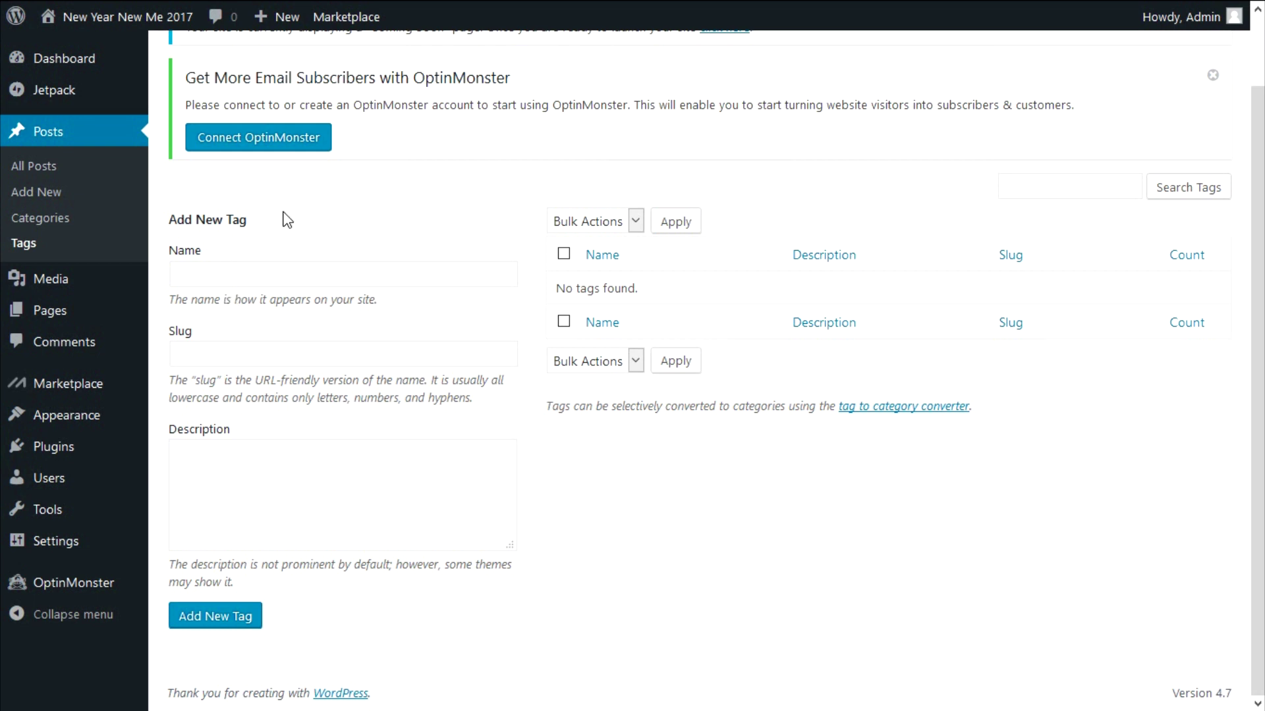
Open Posts > Categories and add the Major Key category.
click(103, 223)
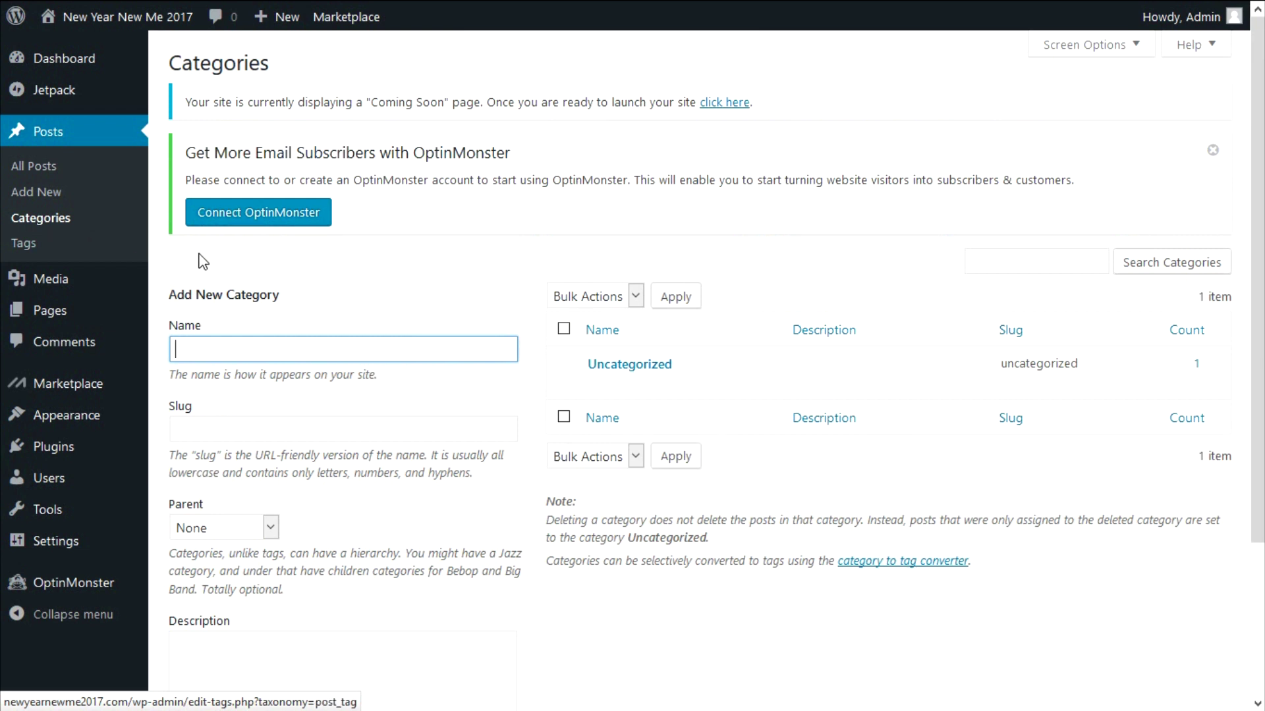
scroll(202, 282, down, 2)
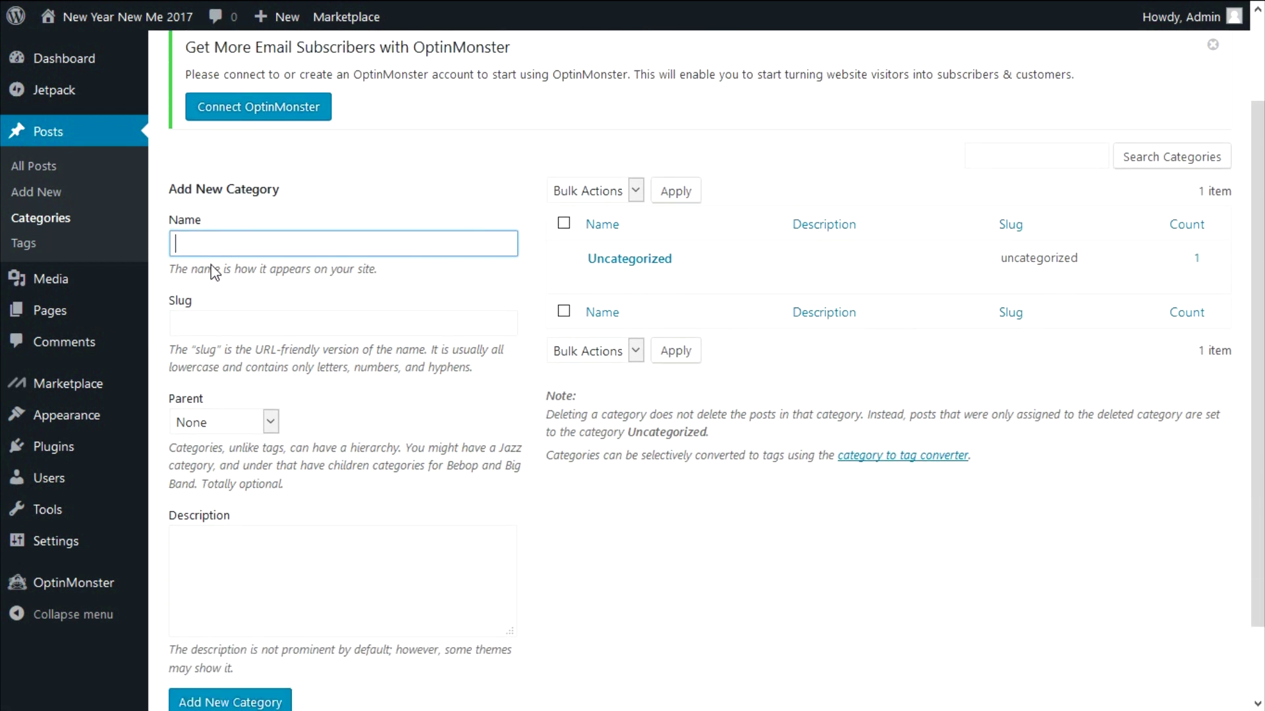
click(222, 254)
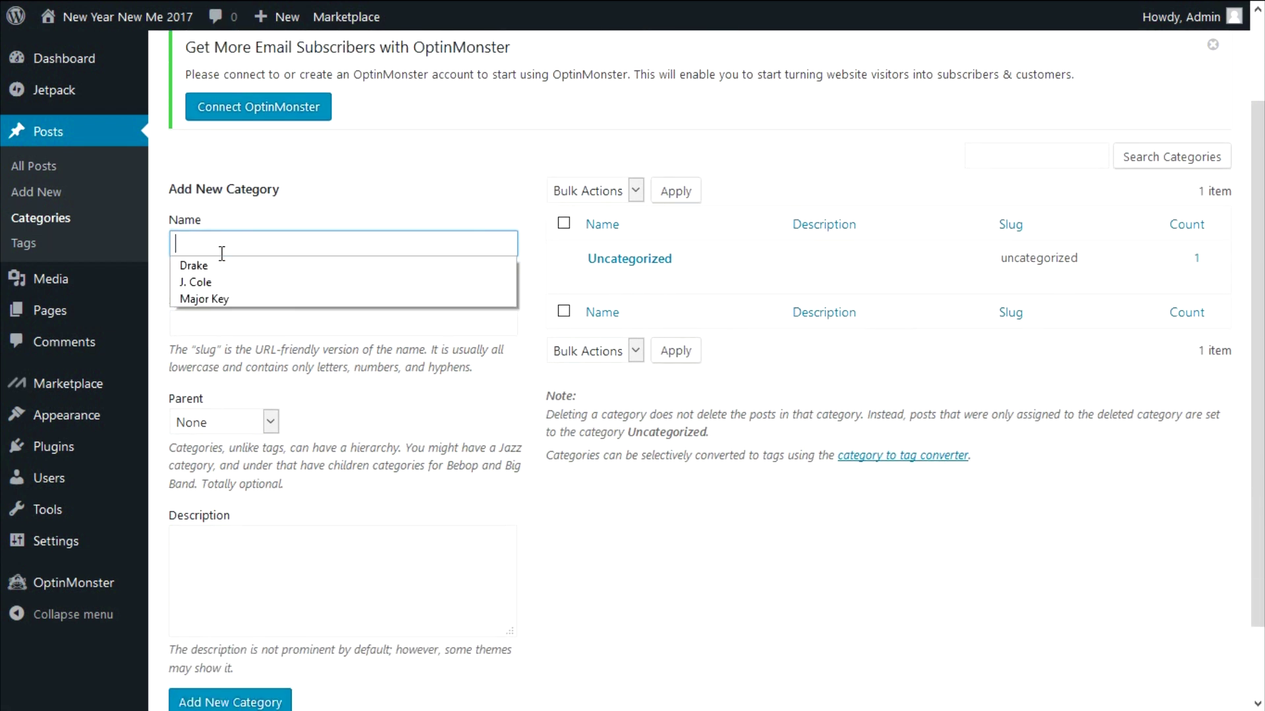
click(272, 219)
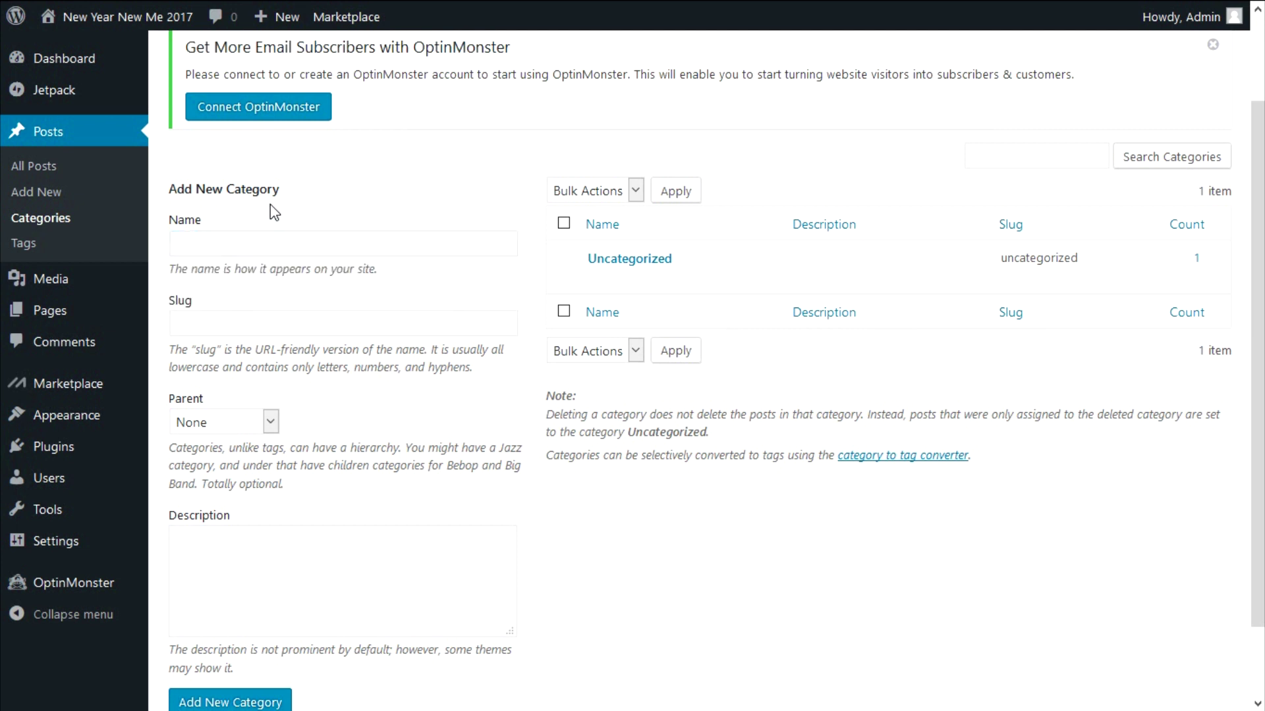
click(225, 246)
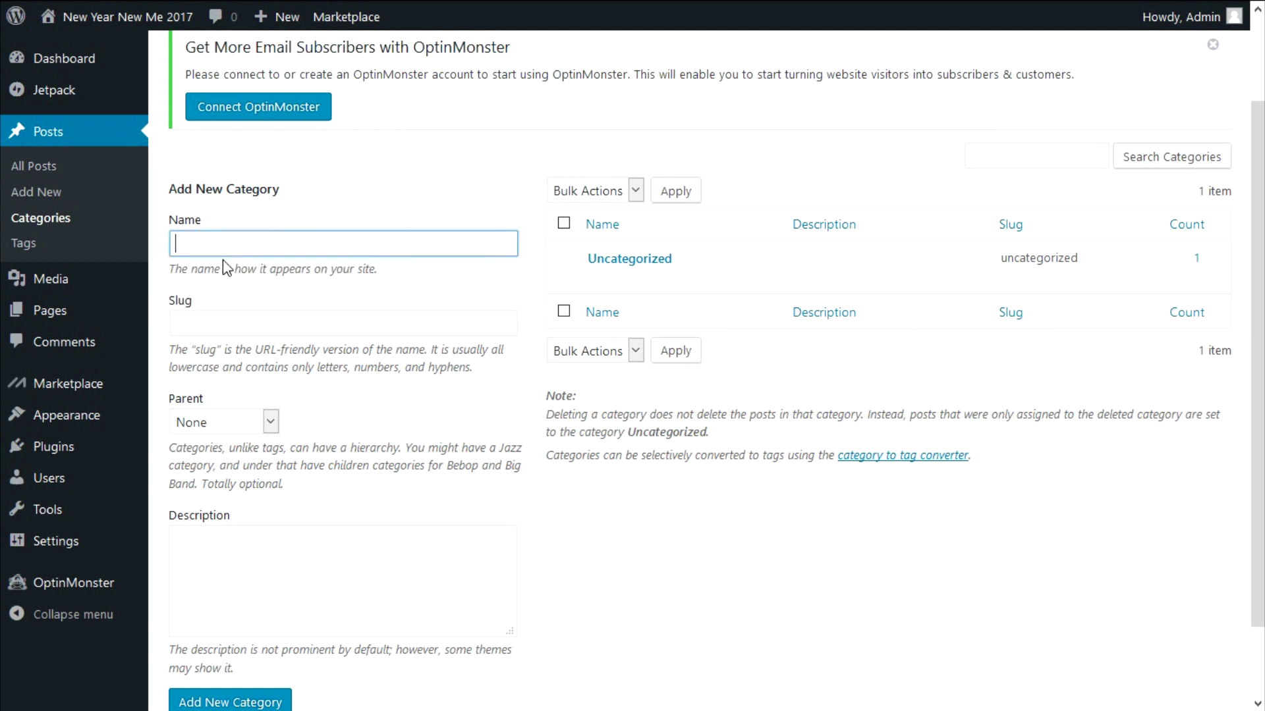
text(Major)
click(224, 266)
key(Return)
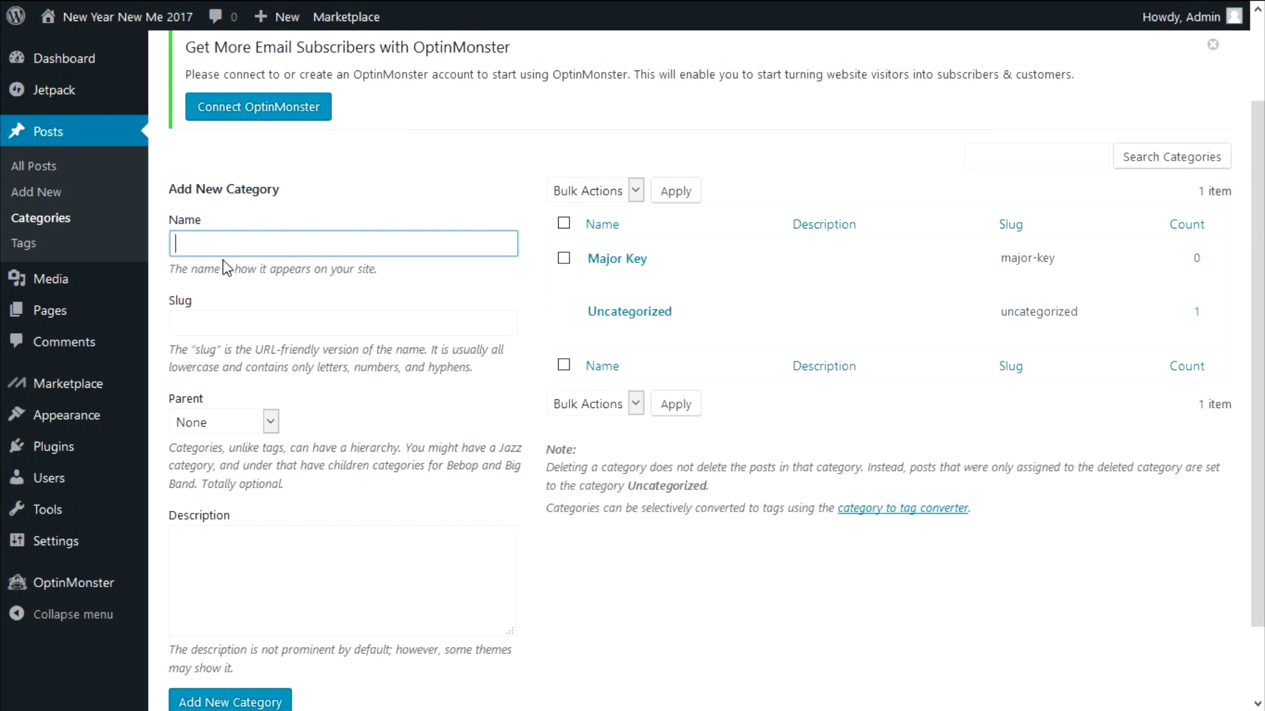
Add the Drake and J. Cole categories.
text(Drake)
click(222, 263)
key(Return)
text(J)
click(222, 259)
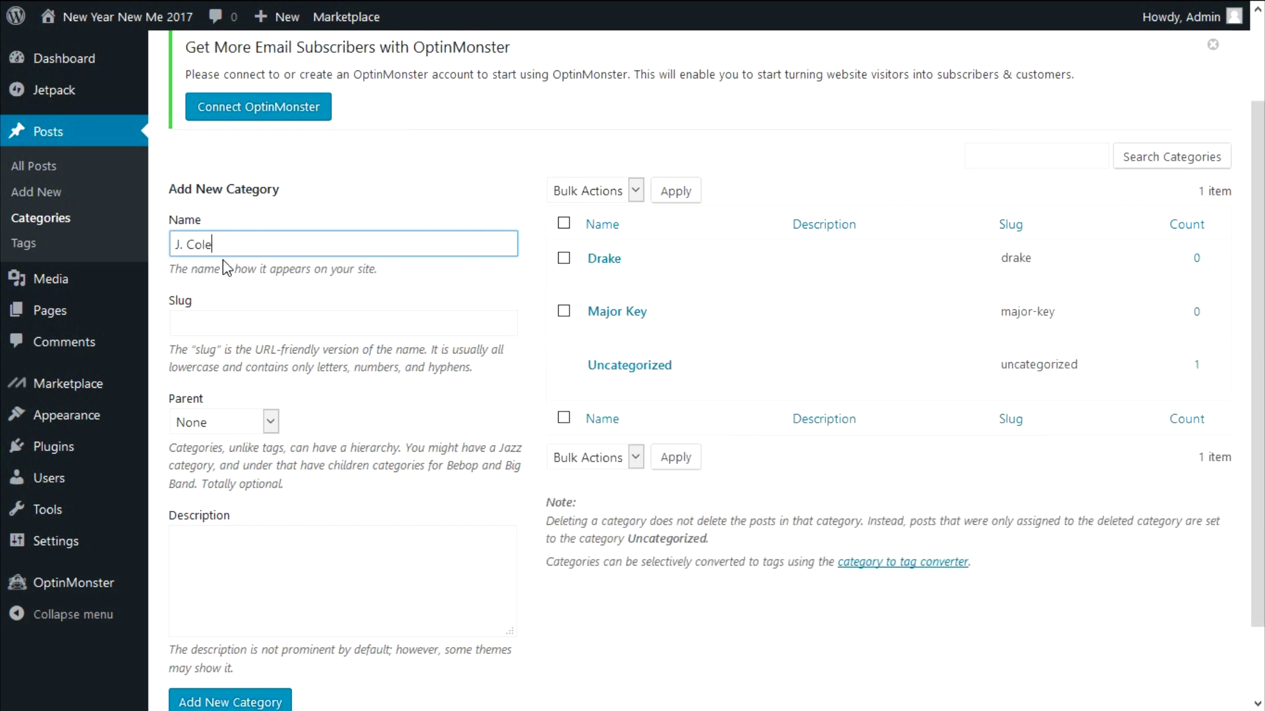
key(Return)
click(653, 421)
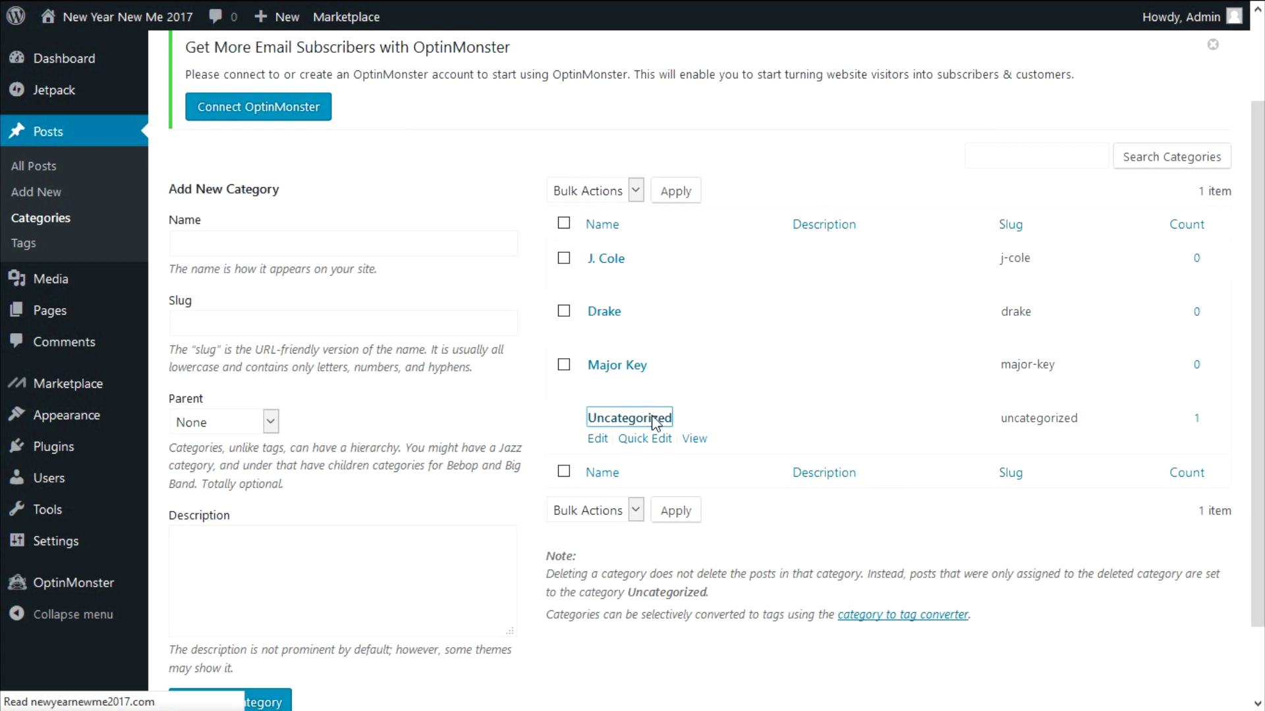
Rename the Uncategorized category to Obama and save it.
drag(526, 278, 158, 272)
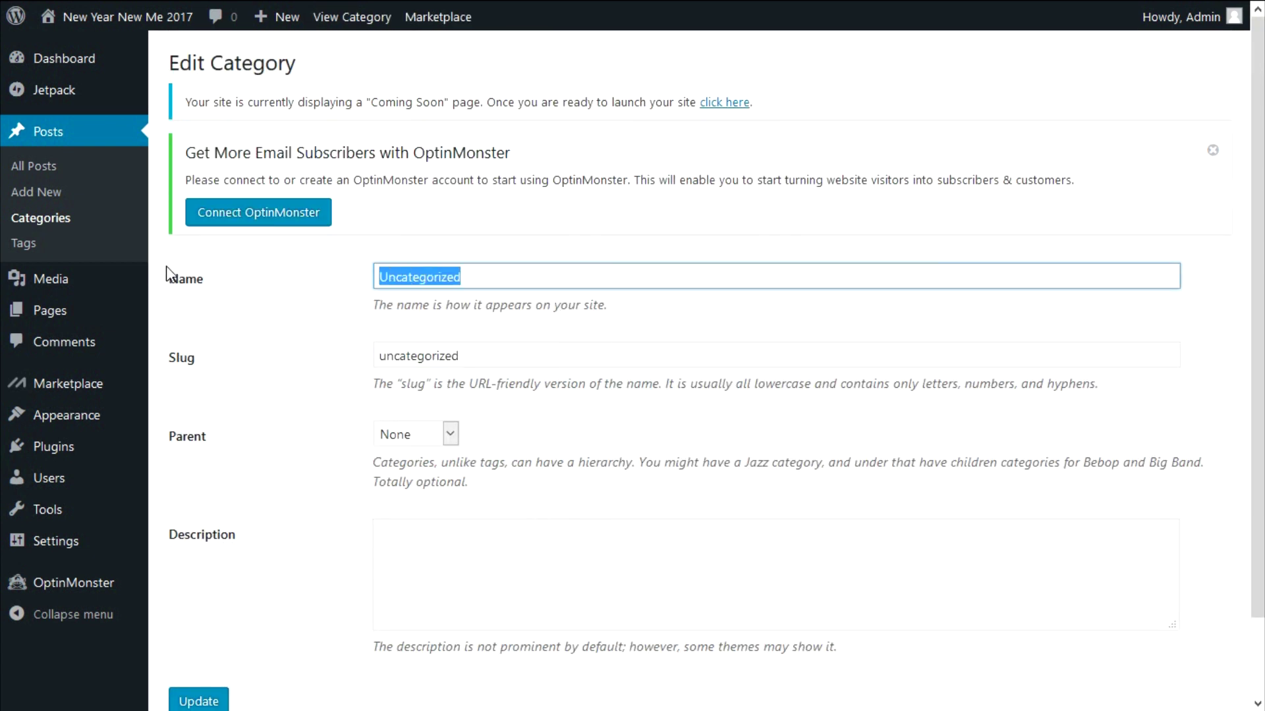
text(Obama)
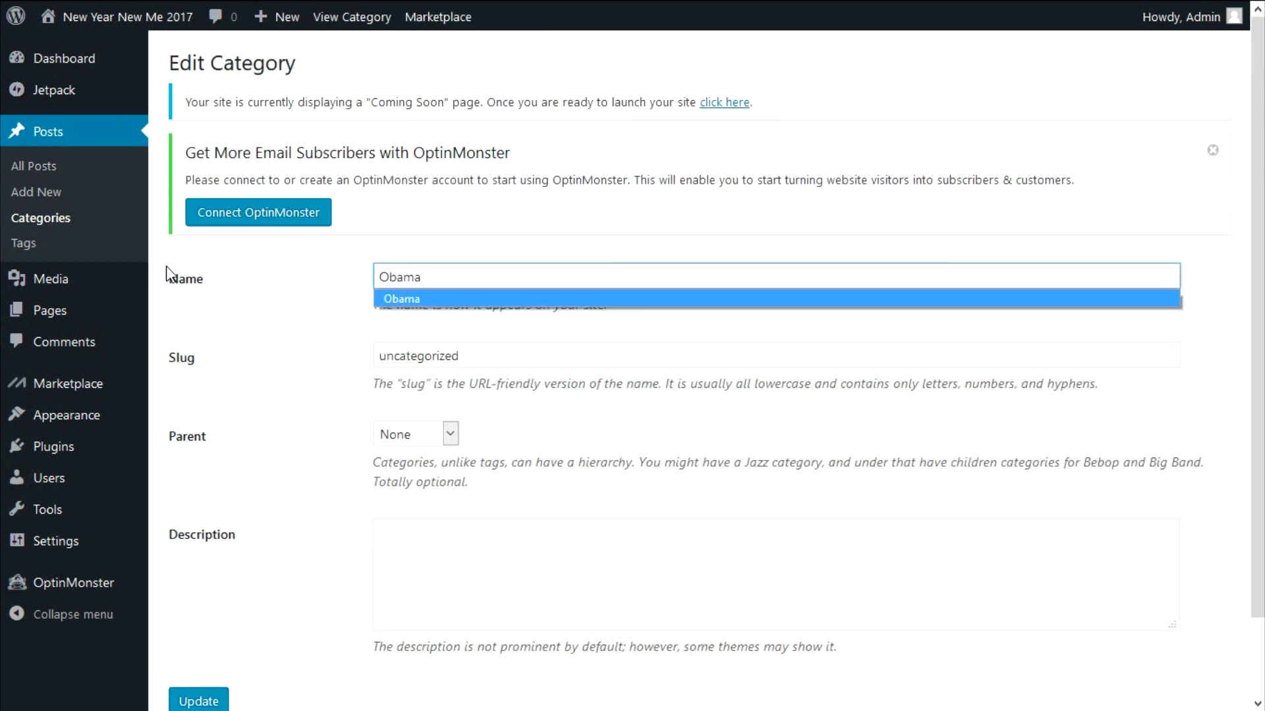
key(Escape)
click(218, 703)
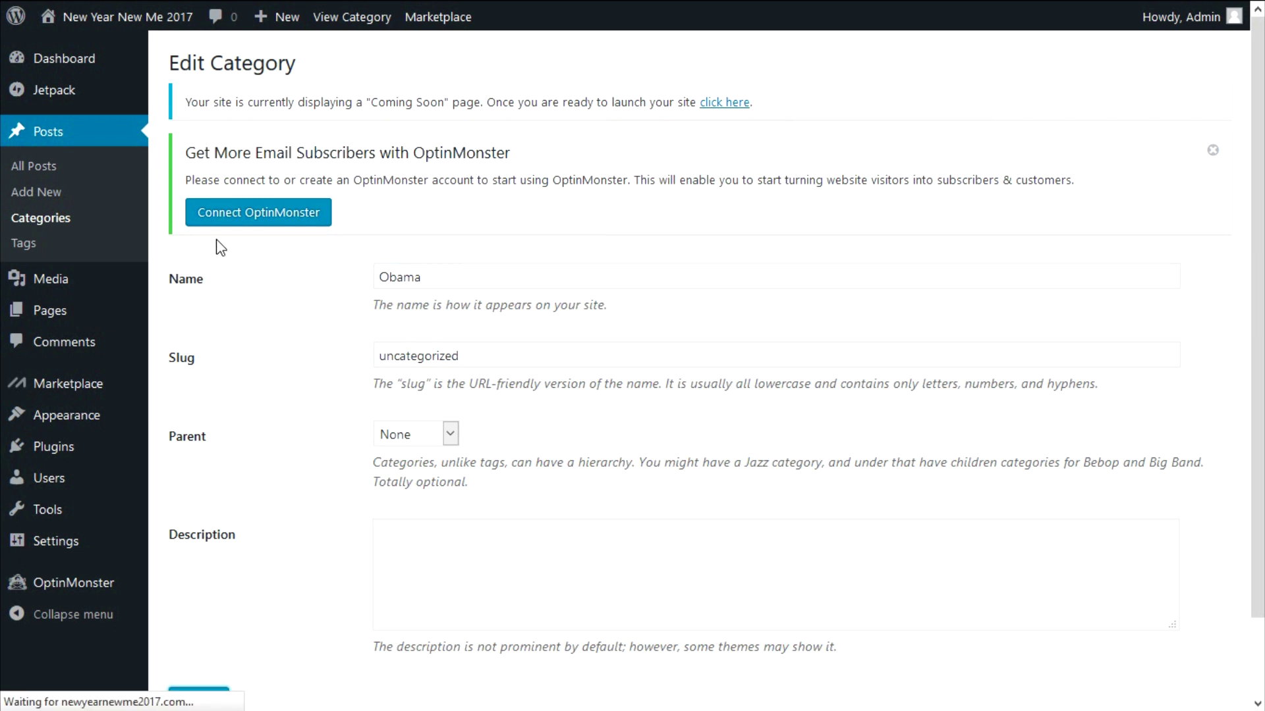
Start a new post in the post editor.
click(51, 198)
scroll(305, 310, down, 2)
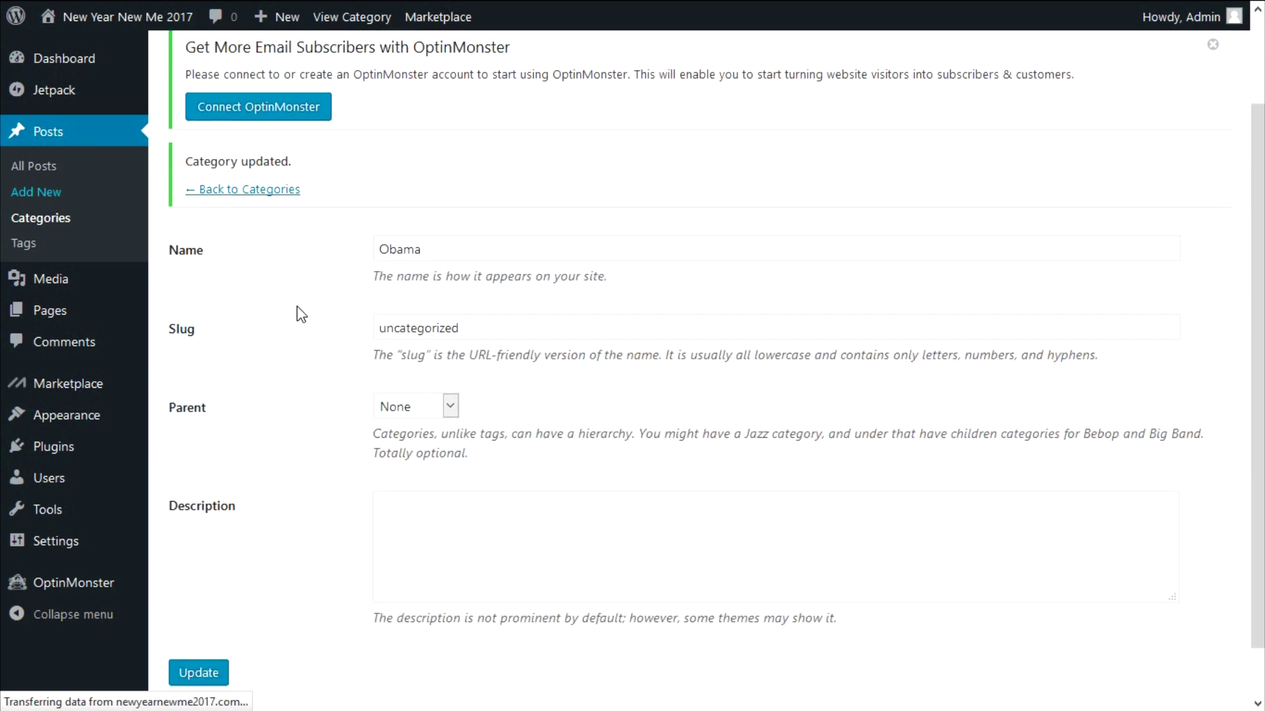
scroll(295, 305, down, 5)
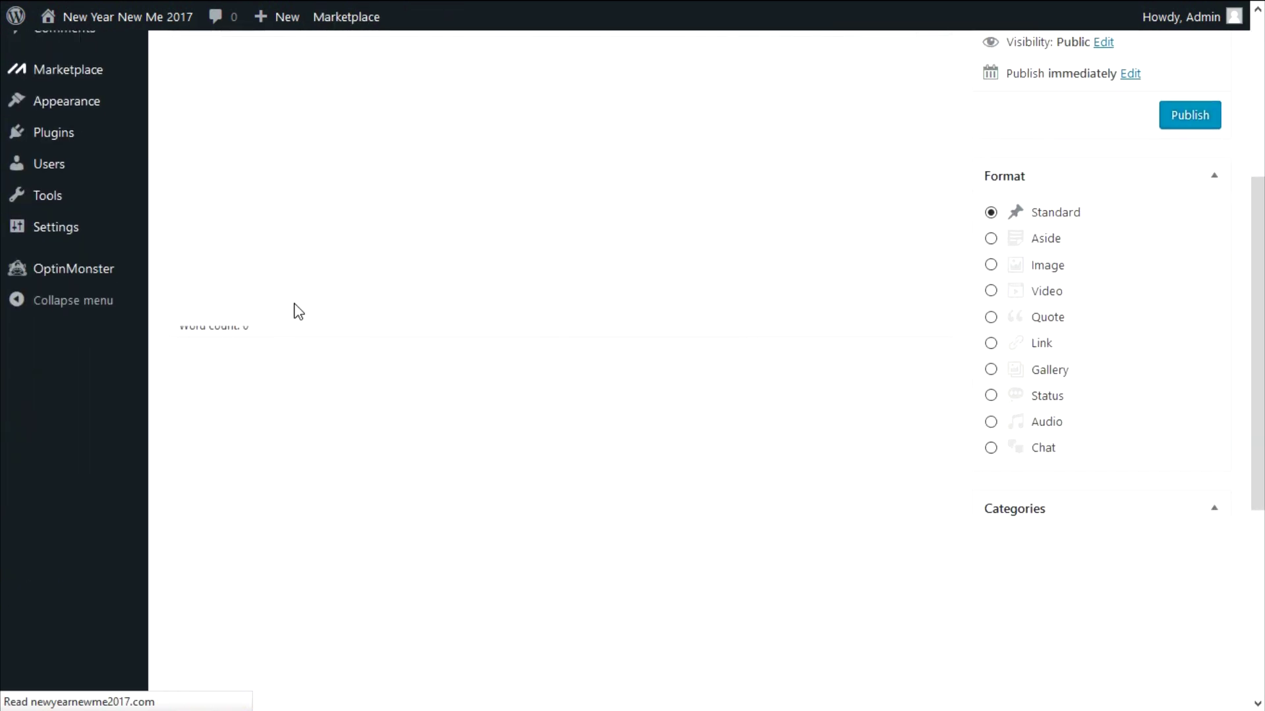
Title the post 'Stoner Academy Is The Best' and write 'Shameless self promotion but seriously check us out'.
scroll(295, 309, up, 2)
scroll(298, 308, up, 1)
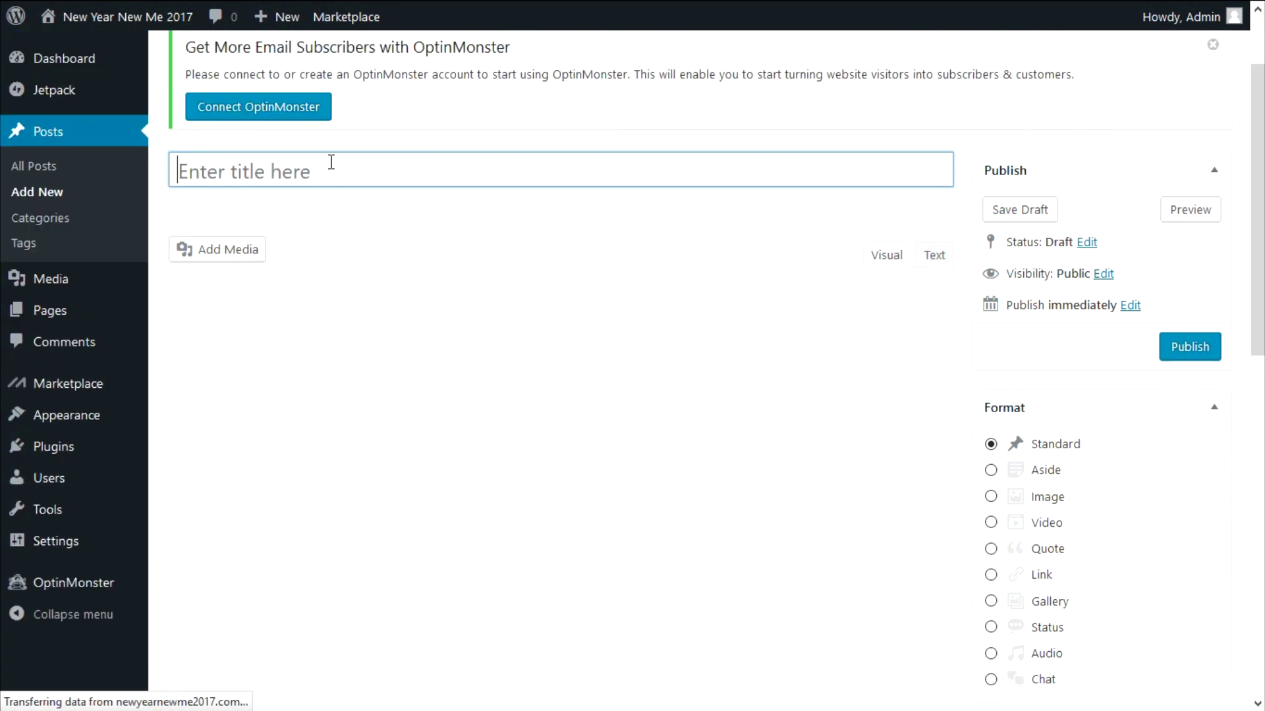
text(Stoner Academy )
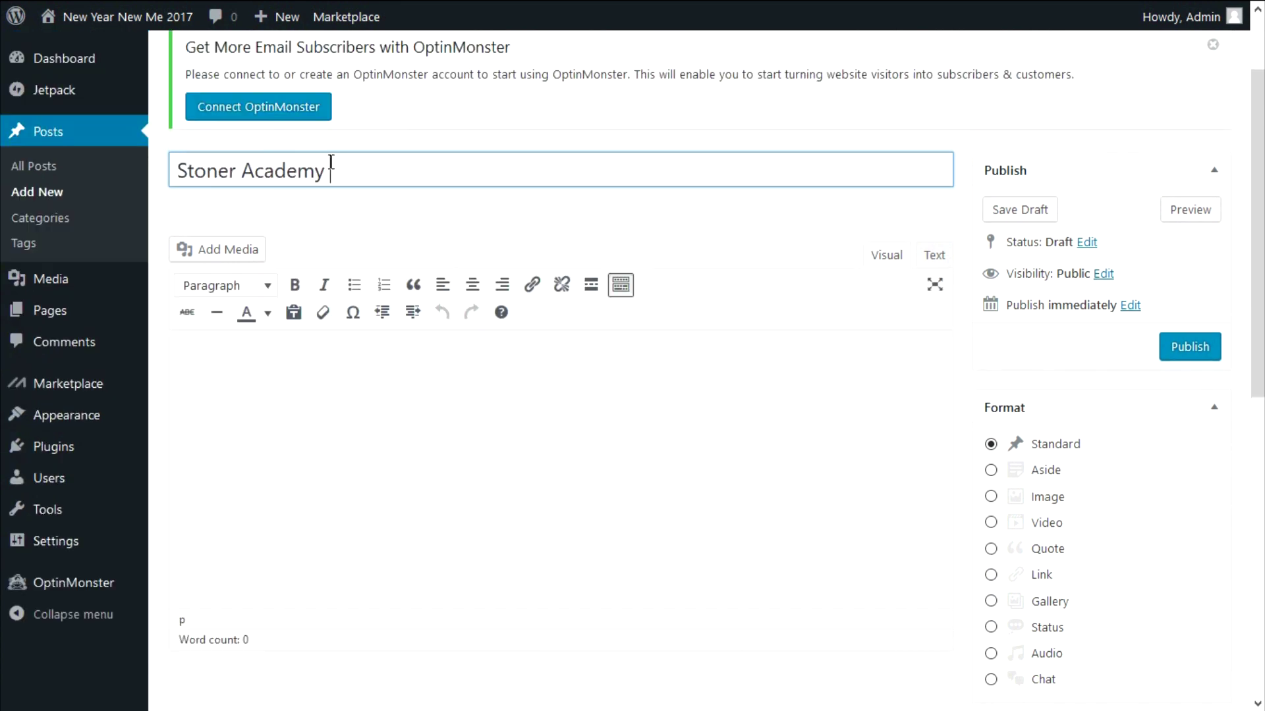
text(Is The Best)
click(378, 348)
text(Shameless )
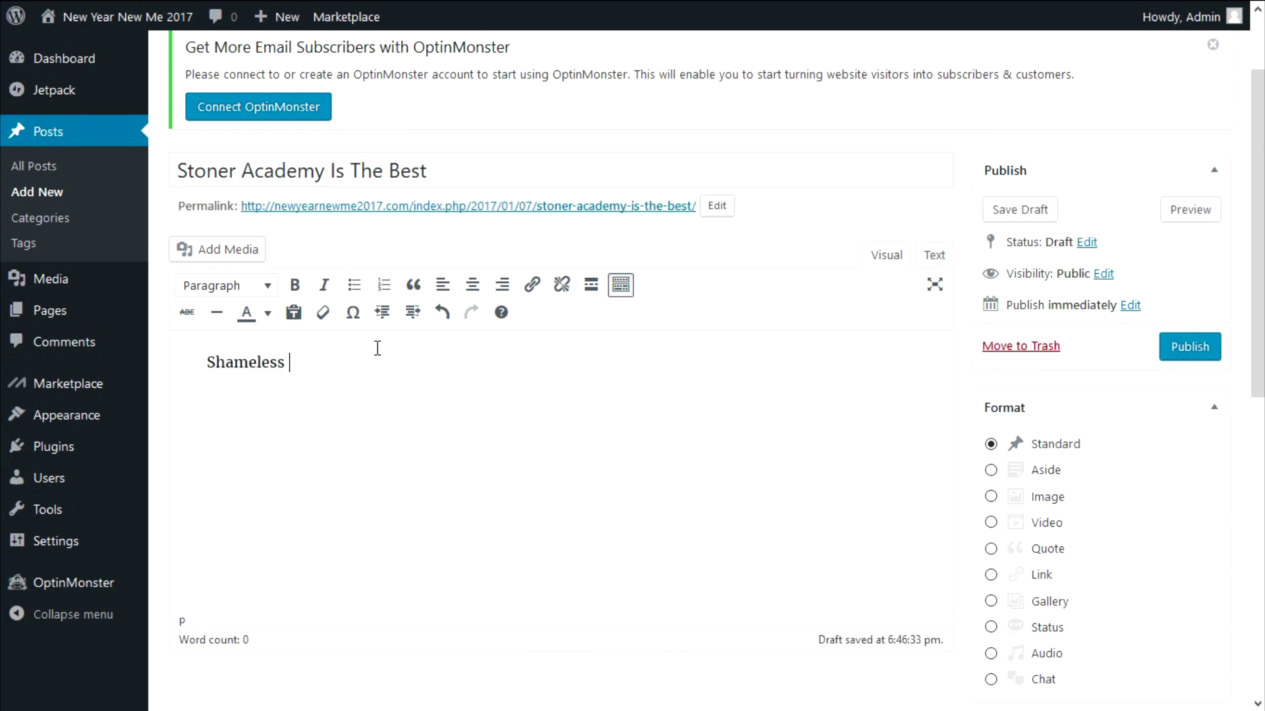
text(self promotion but seriously )
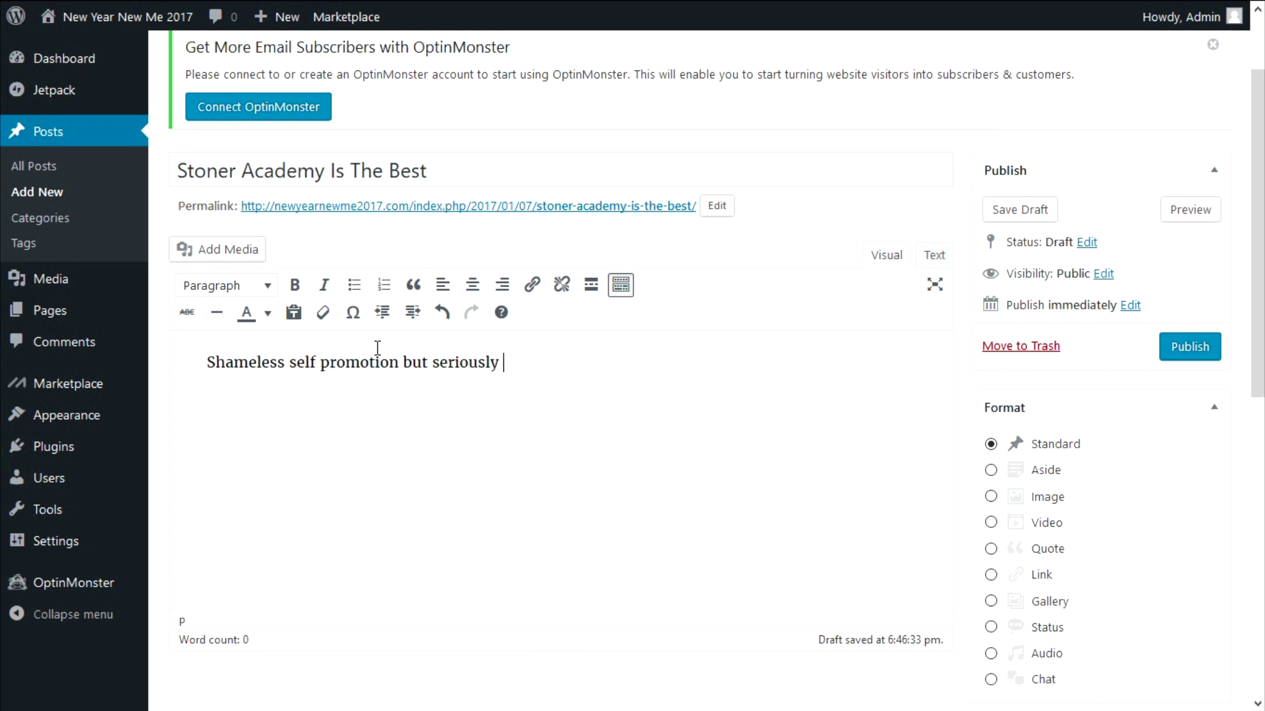
text(check us out)
scroll(408, 342, down, 2)
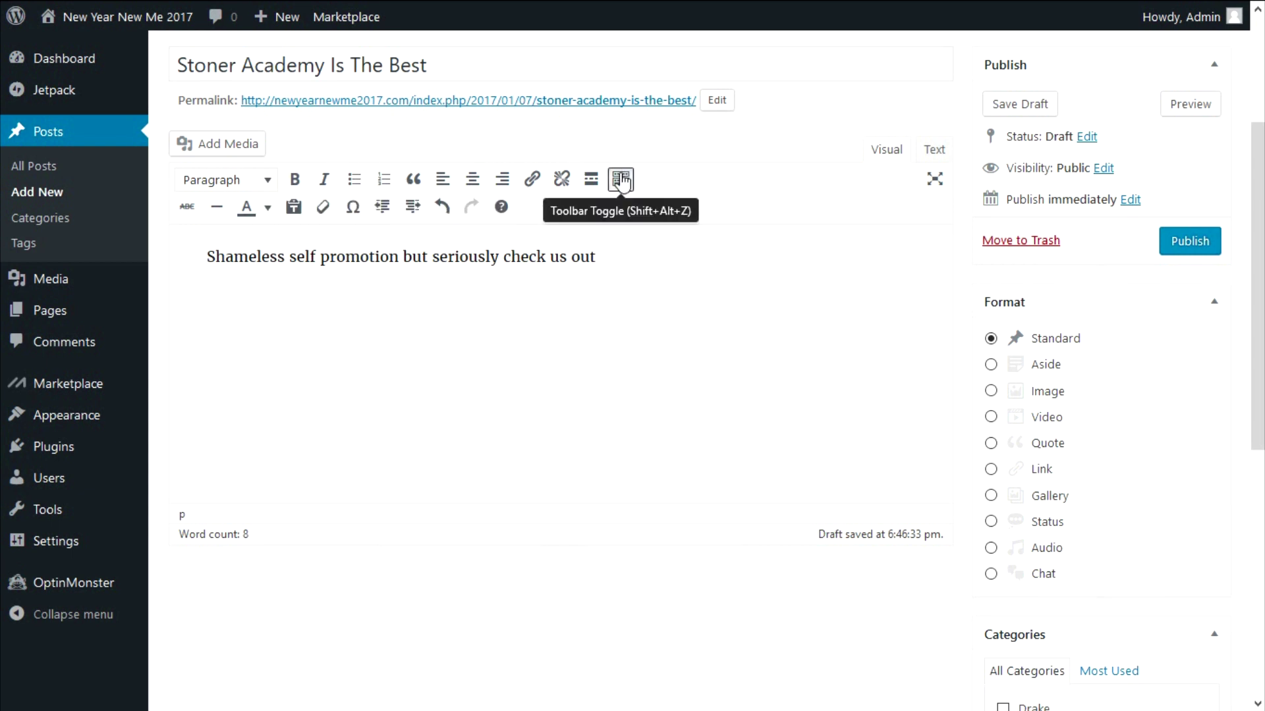
Toggle the second row of formatting tools off and on twice.
click(623, 188)
click(623, 188)
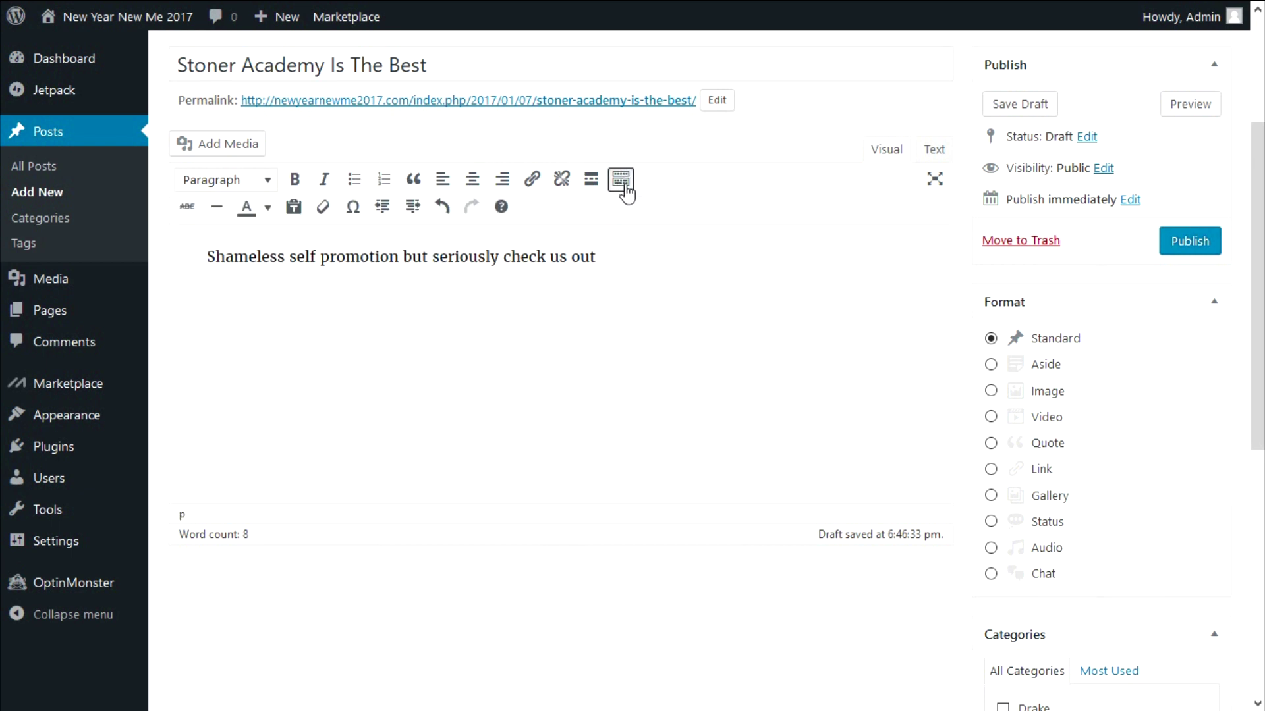
click(622, 188)
click(622, 188)
Append ', true' to the body in the Visual editor, then switch to Text view.
click(928, 256)
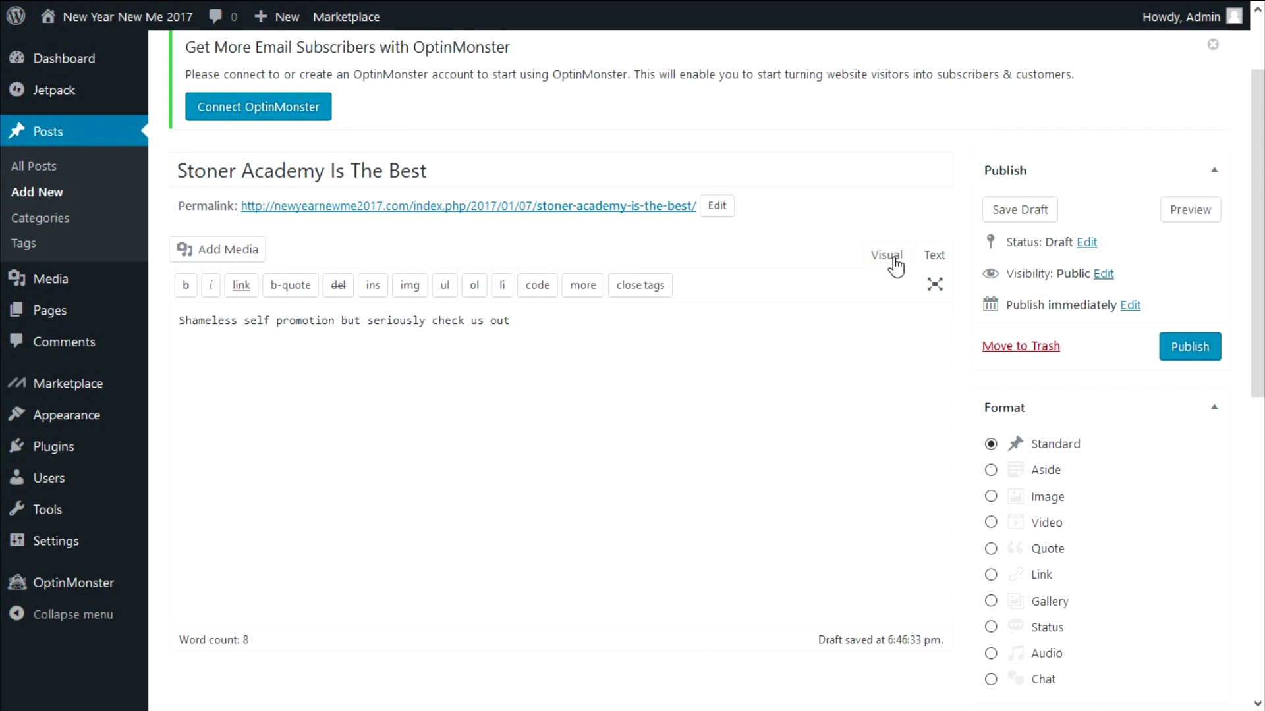
click(895, 267)
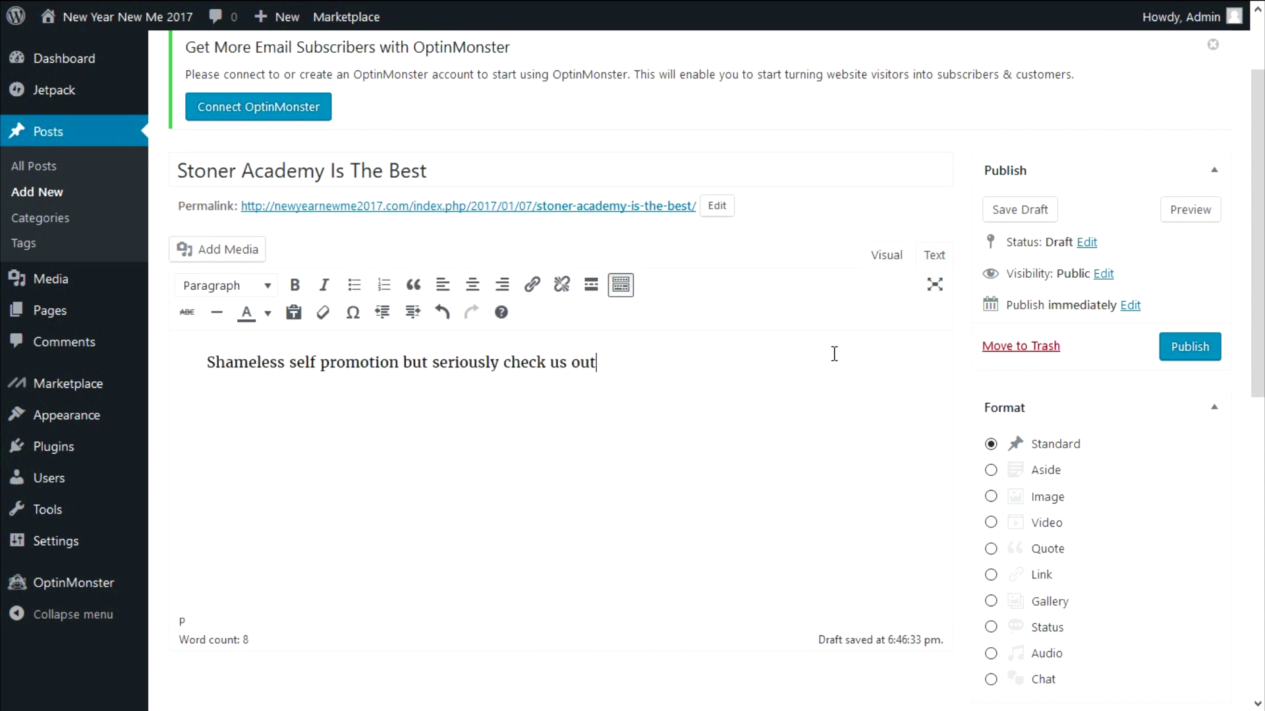
text(rue)
click(940, 259)
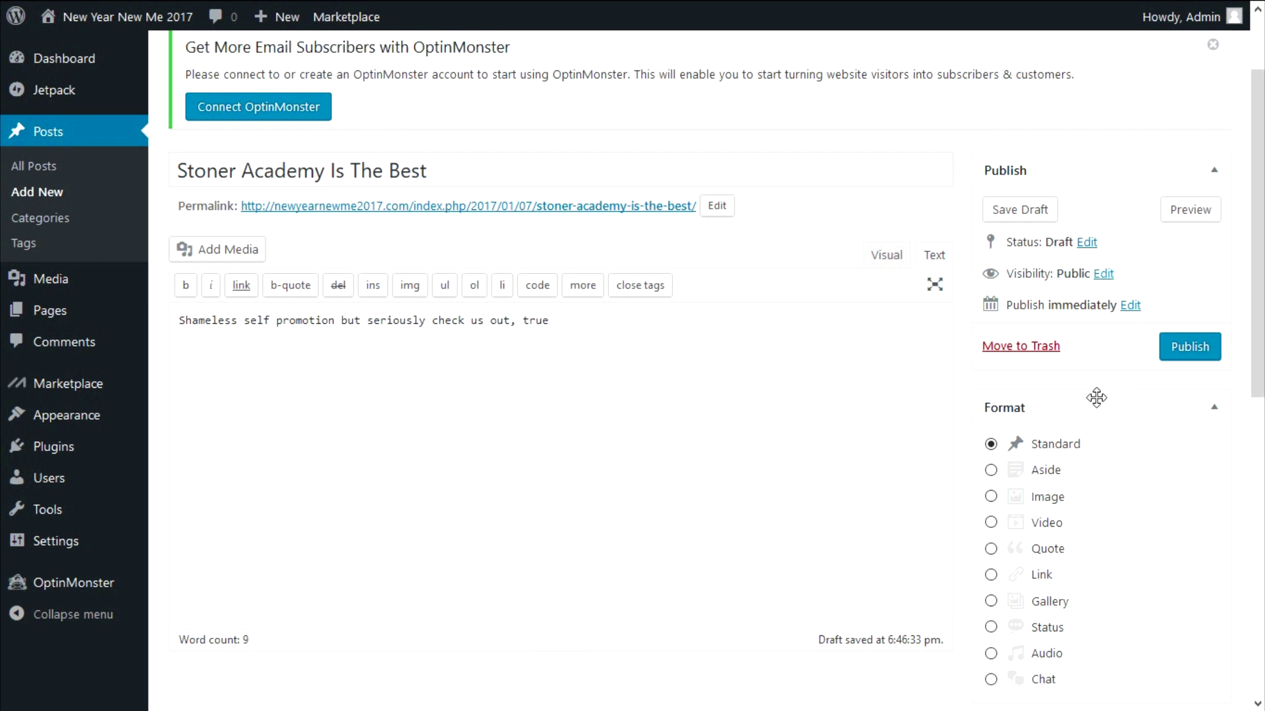
File the post under the J. Cole category and open the featured image chooser.
scroll(1087, 362, down, 3)
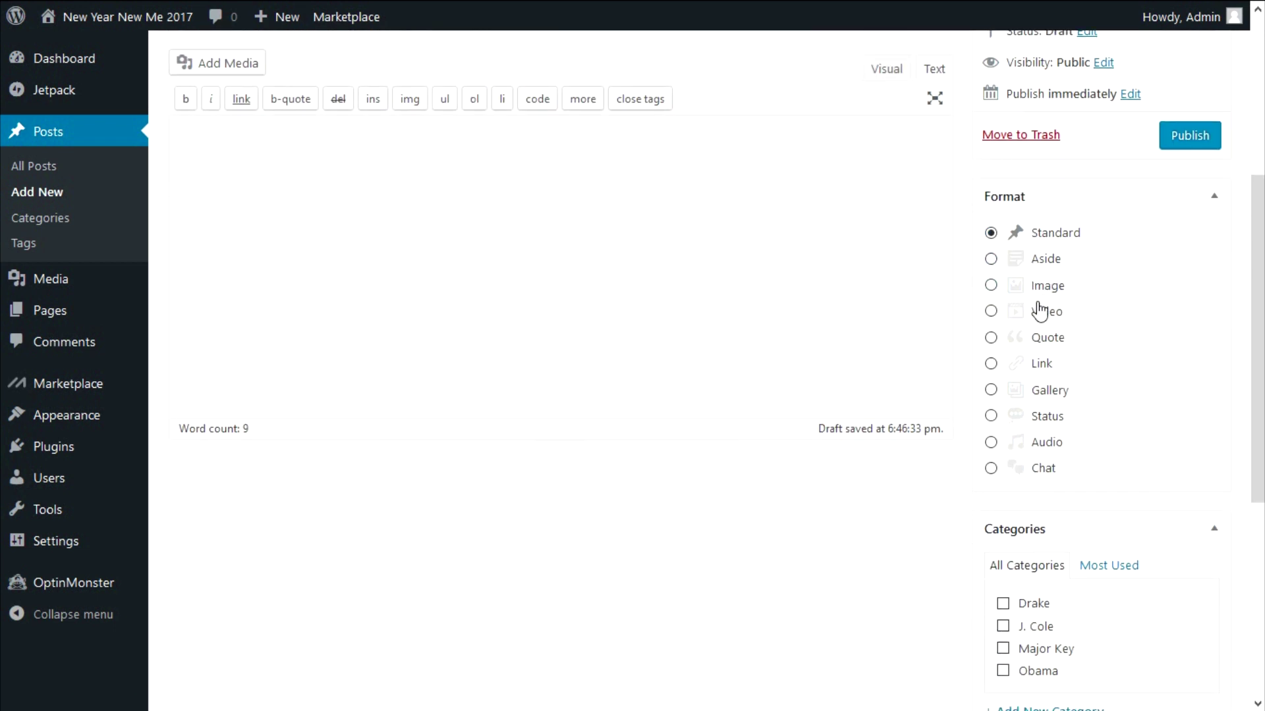
scroll(1041, 387, down, 2)
scroll(1041, 387, down, 2)
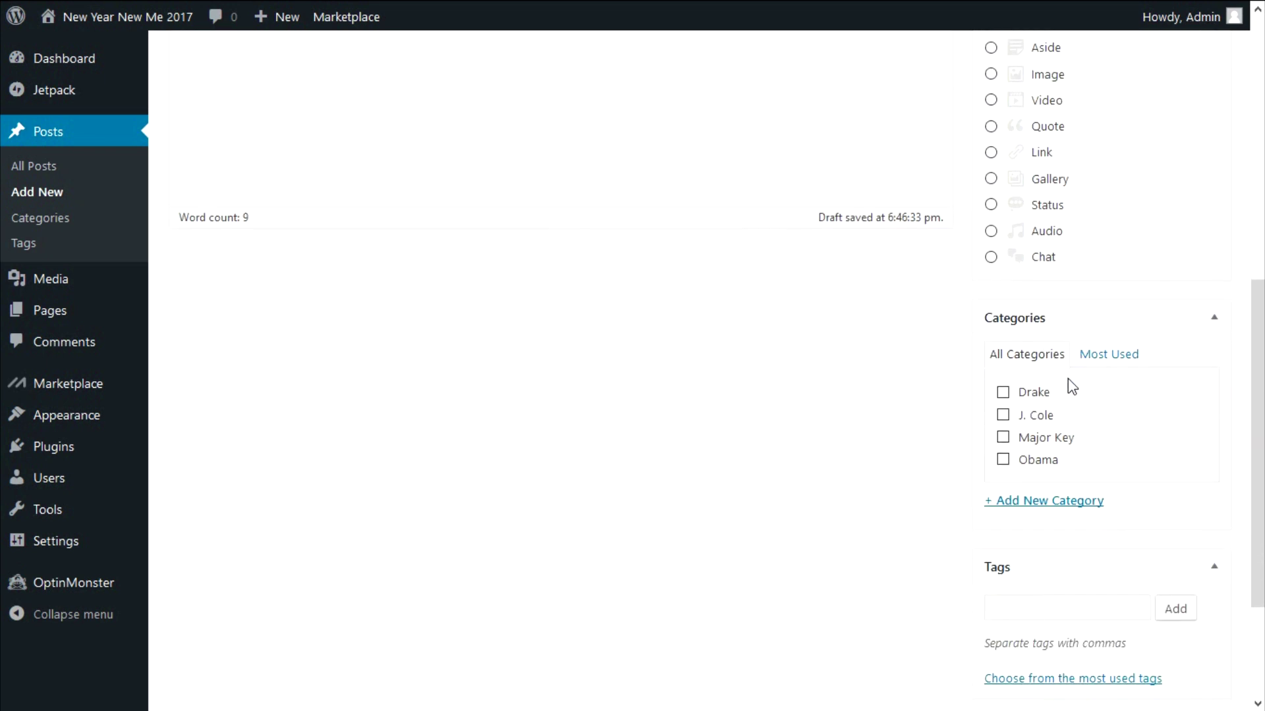
click(1040, 417)
scroll(1064, 492, down, 2)
click(1064, 499)
scroll(1063, 494, down, 1)
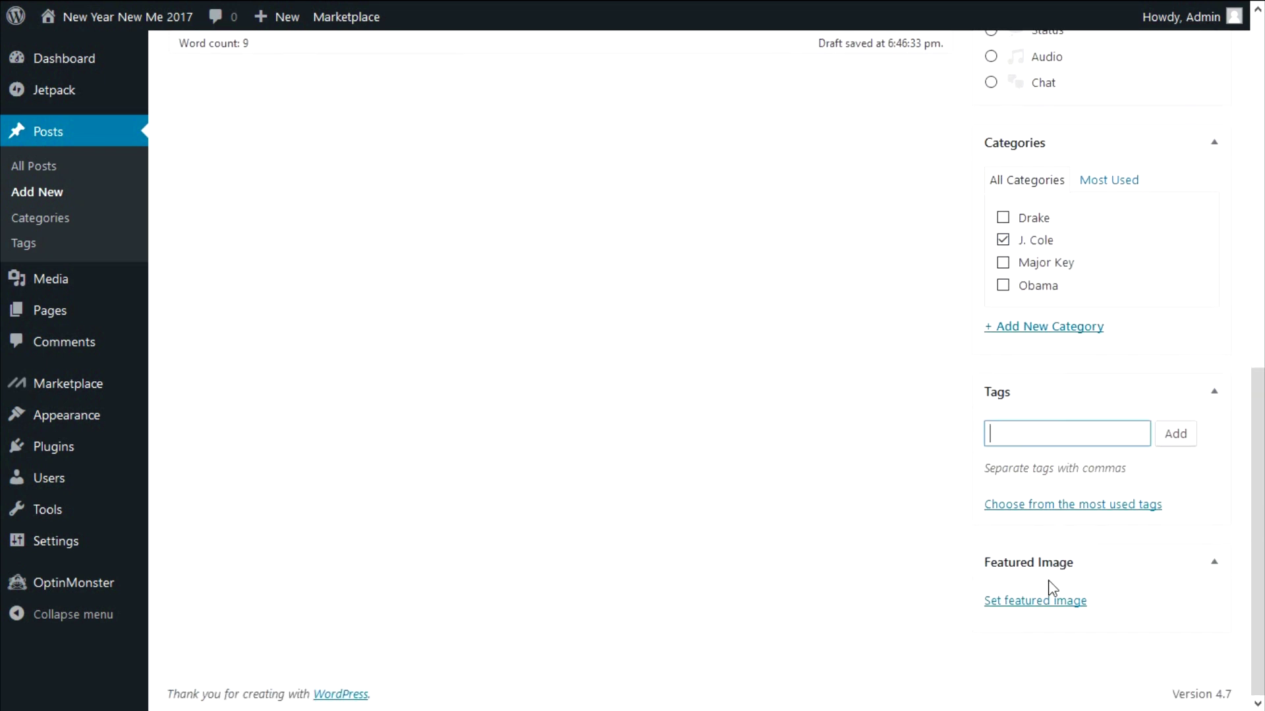
click(1029, 609)
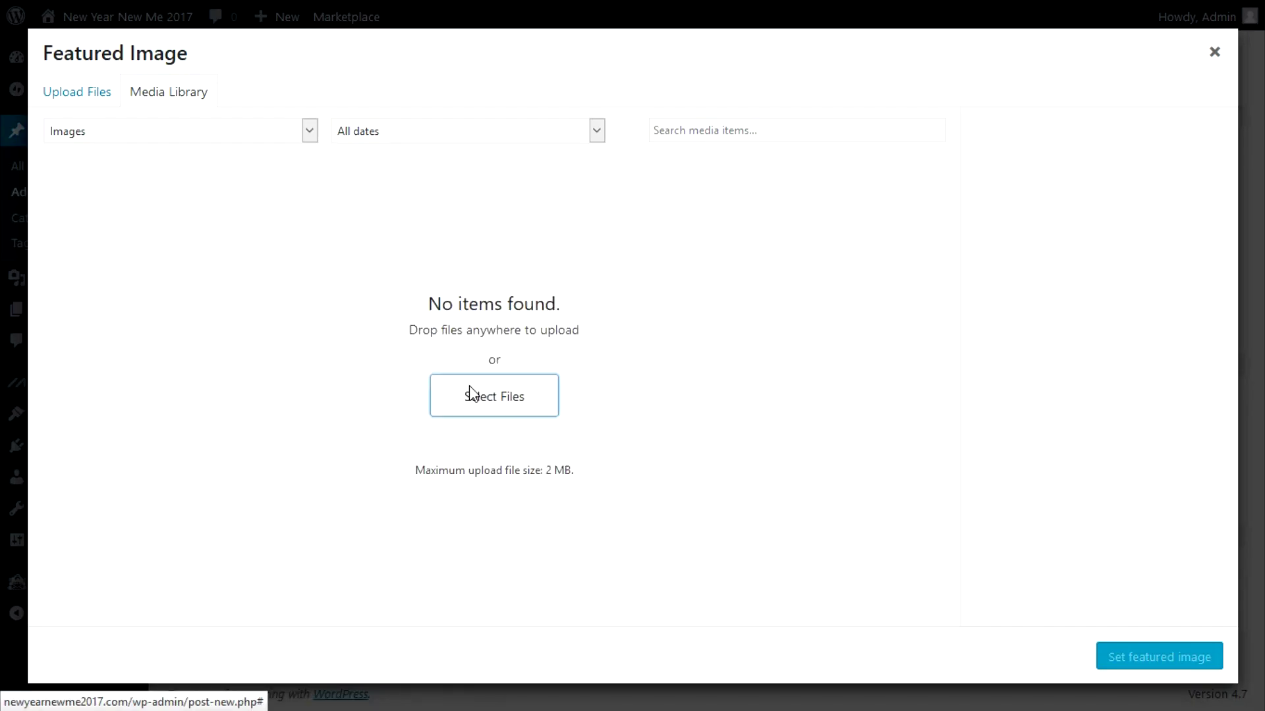
Upload the Bear_Sleeping photo, make it the featured image, and publish the post.
click(470, 393)
scroll(447, 316, down, 2)
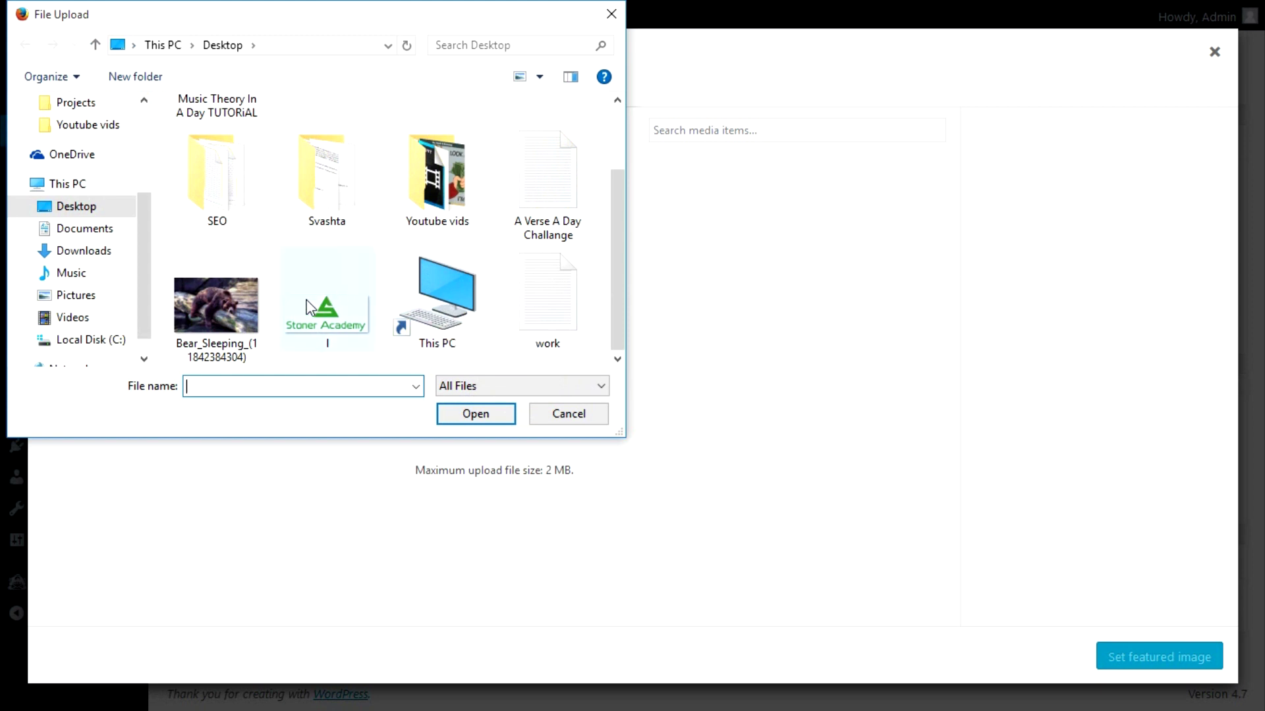
click(216, 305)
click(469, 415)
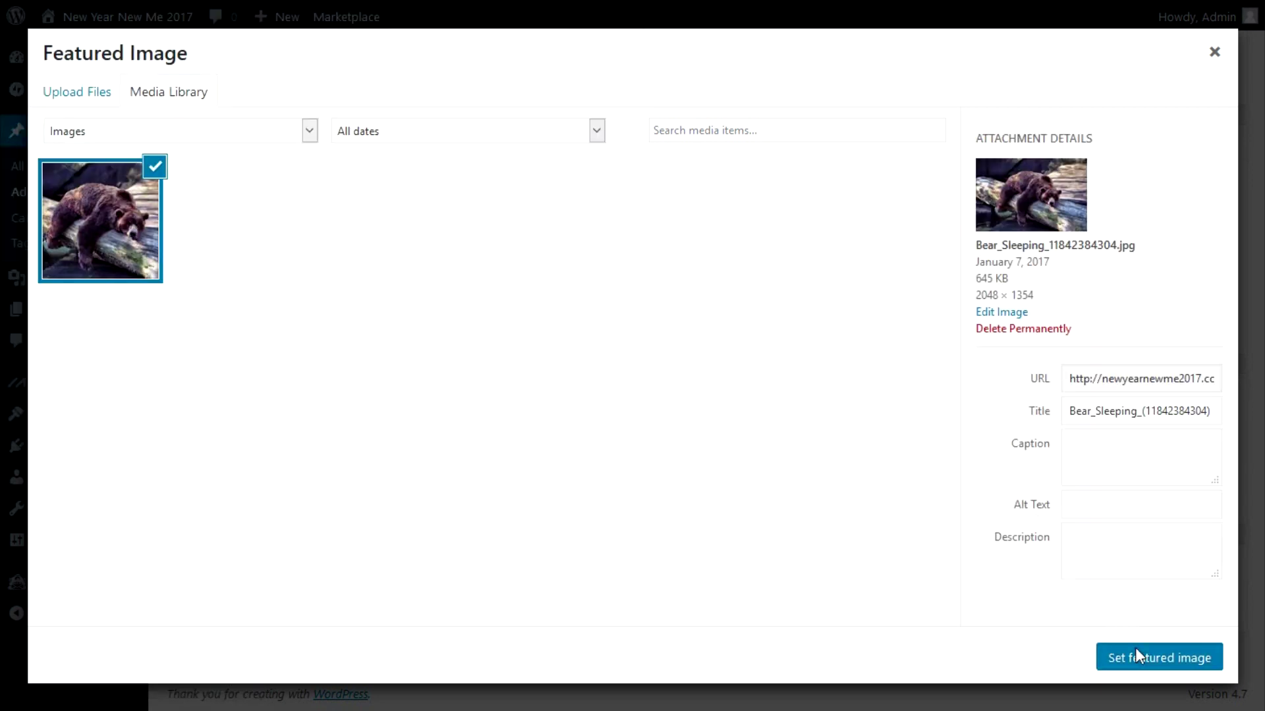
click(1137, 646)
scroll(1091, 551, up, 10)
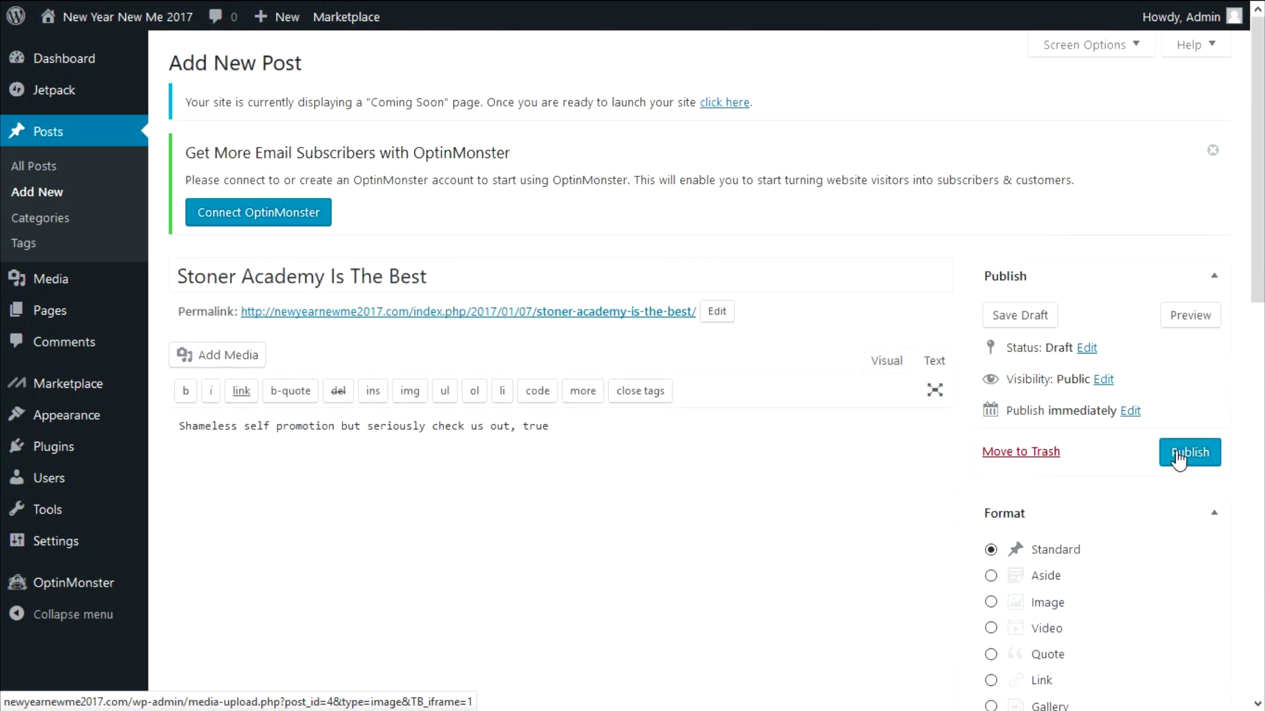
click(1176, 449)
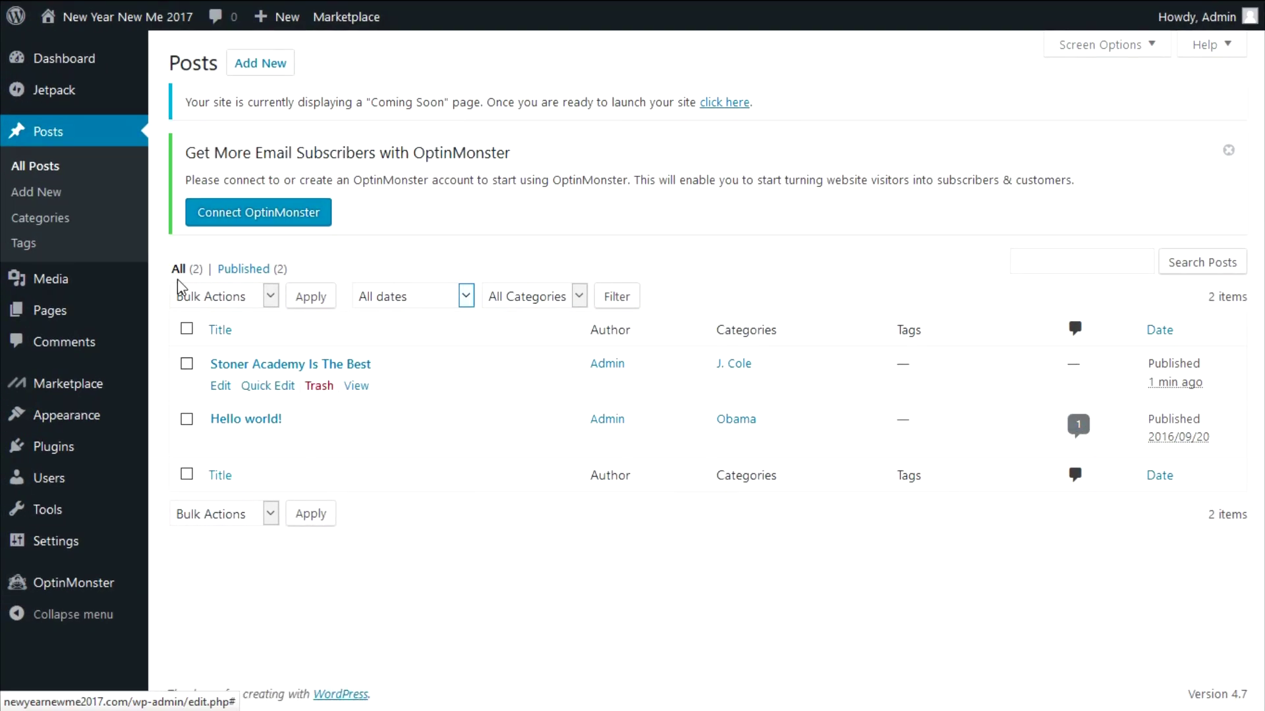
Check All Posts, which lists Stoner Academy Is The Best under J. Cole beside Hello world!
mouse_move(68, 283)
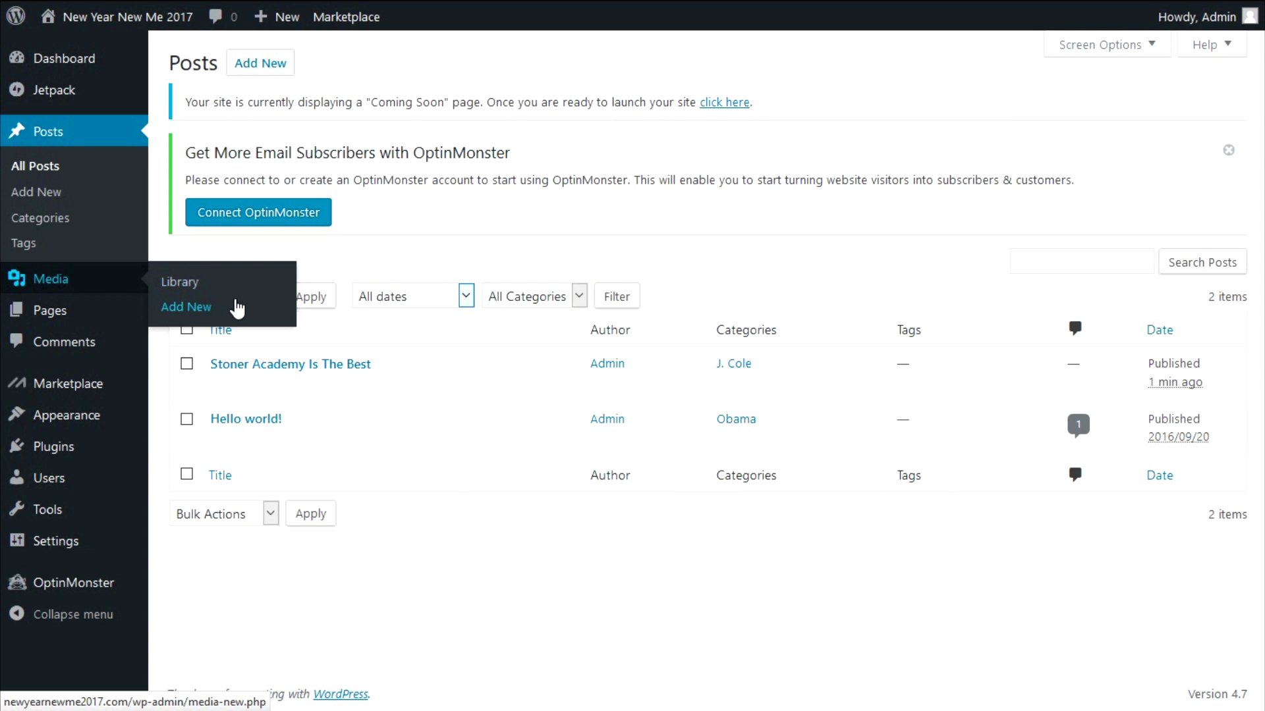
mouse_move(113, 316)
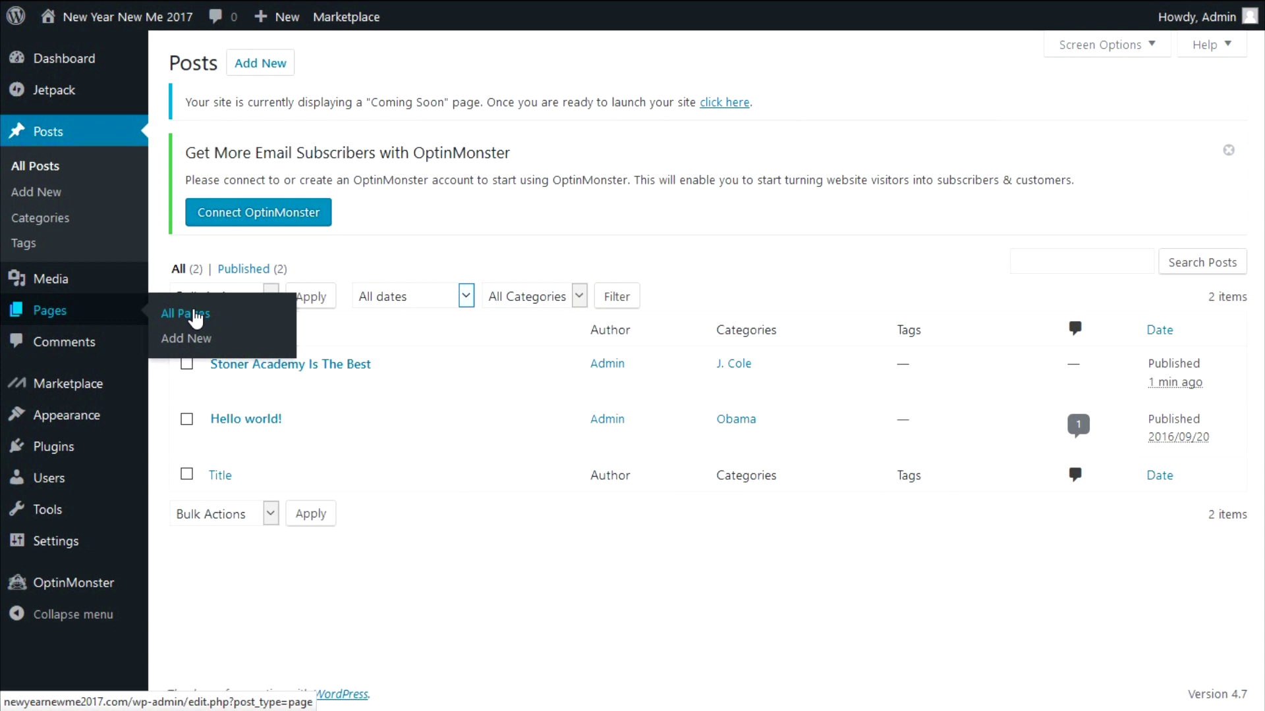
Add a new page from All Pages and type 'html code' into its body.
click(193, 314)
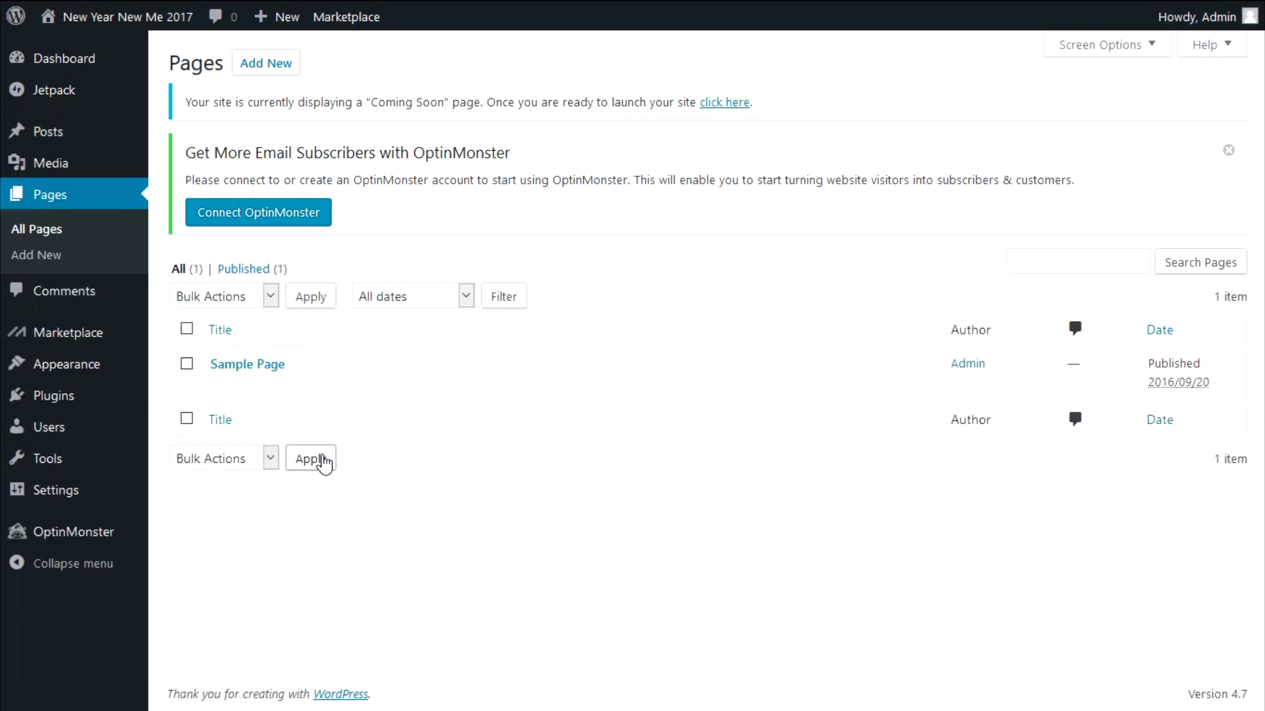
mouse_move(437, 395)
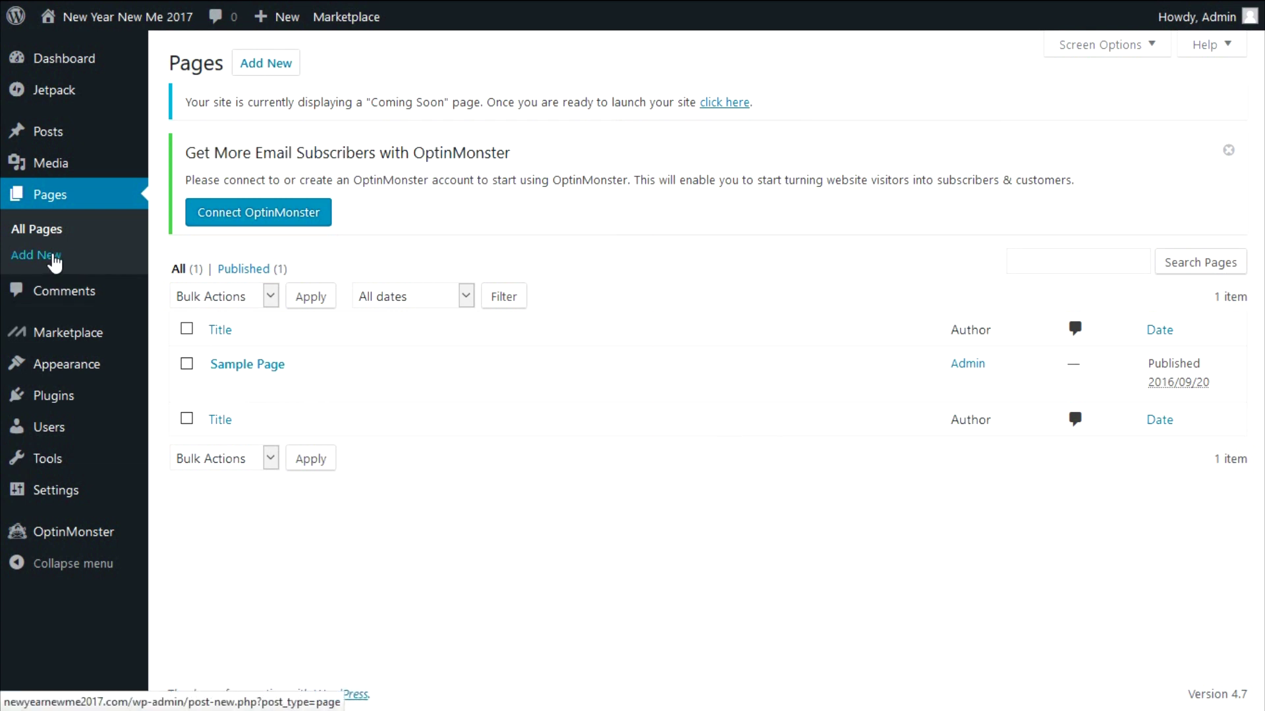
click(53, 259)
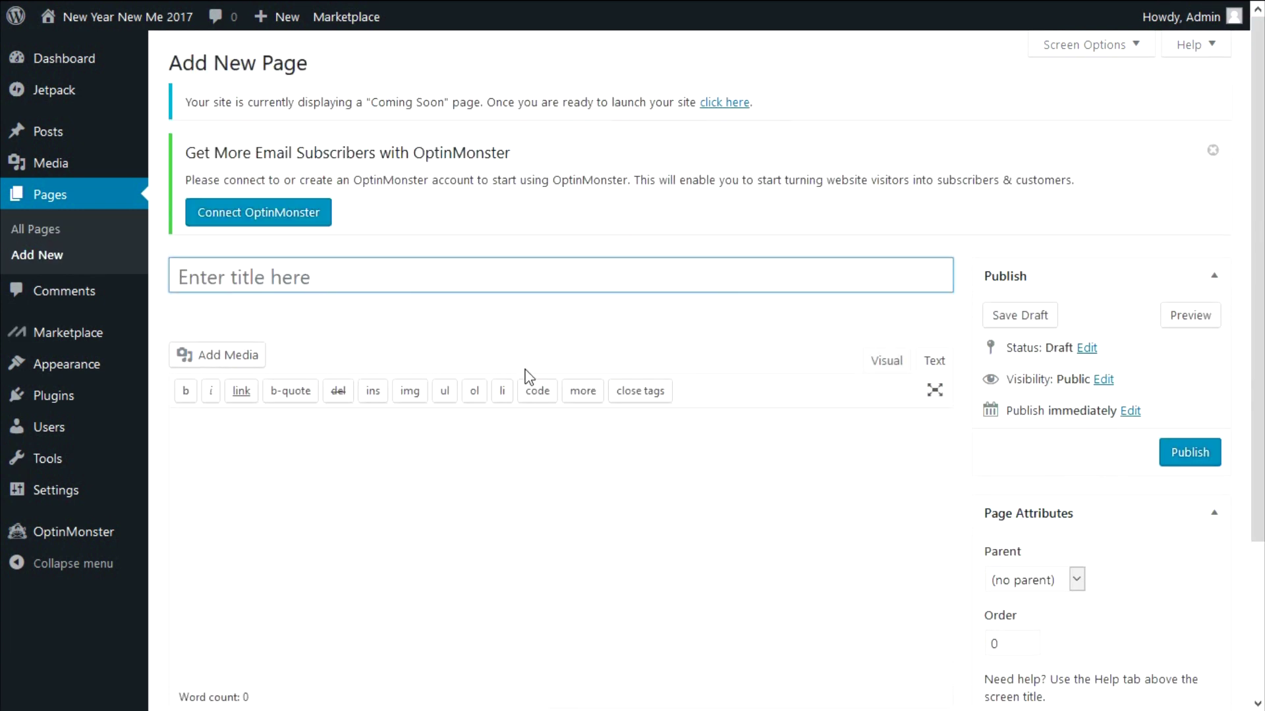
click(759, 433)
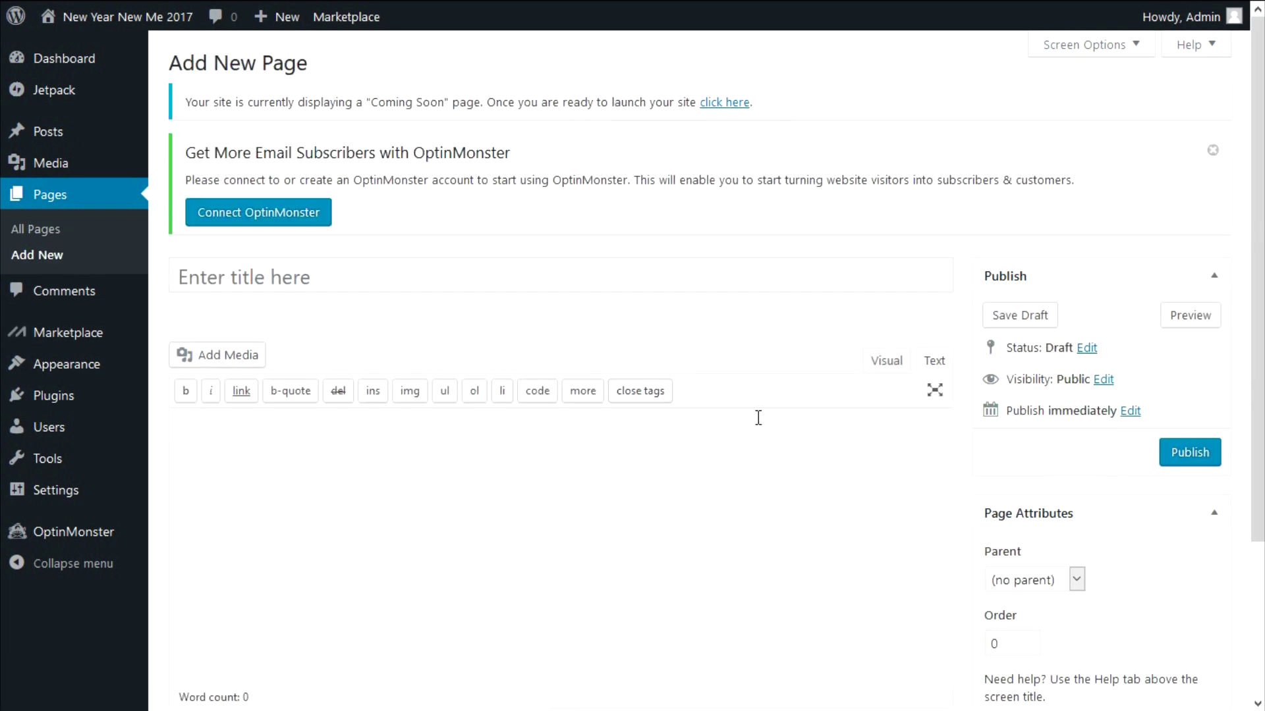
text(html code)
Leave the unsaved page for Comments and mark the Hello world! sample comment as spam.
click(90, 288)
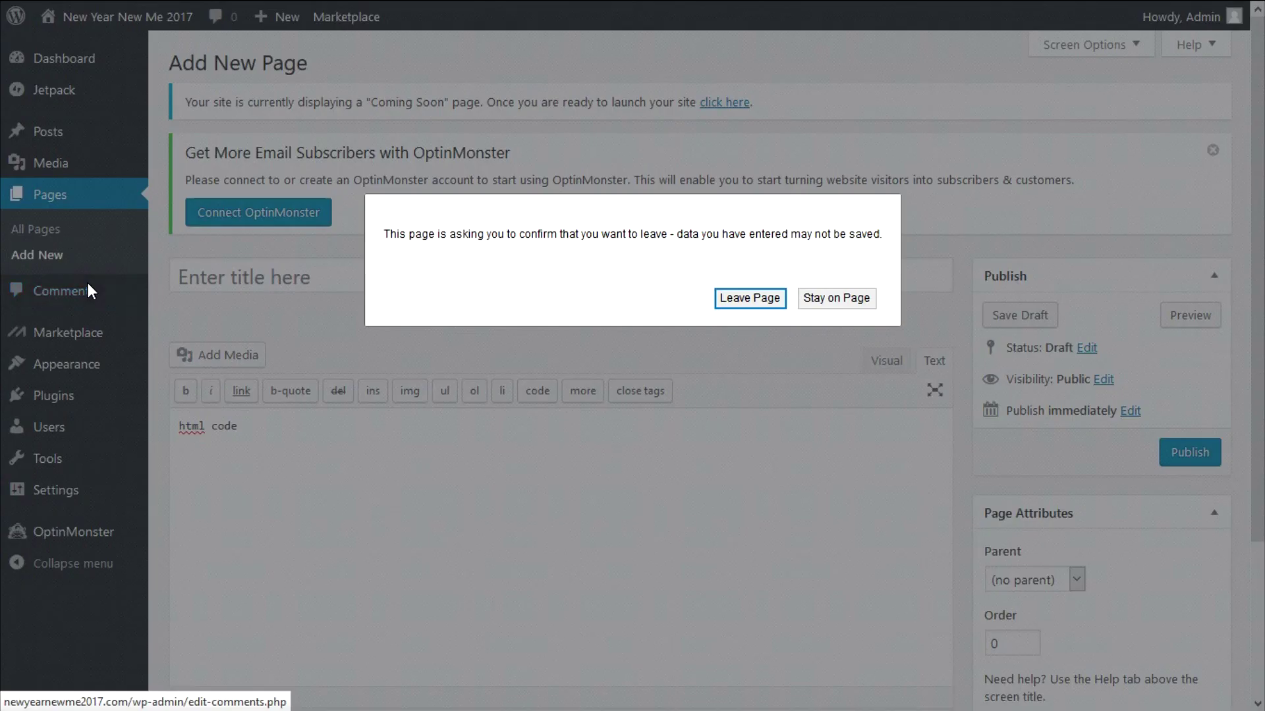
click(764, 301)
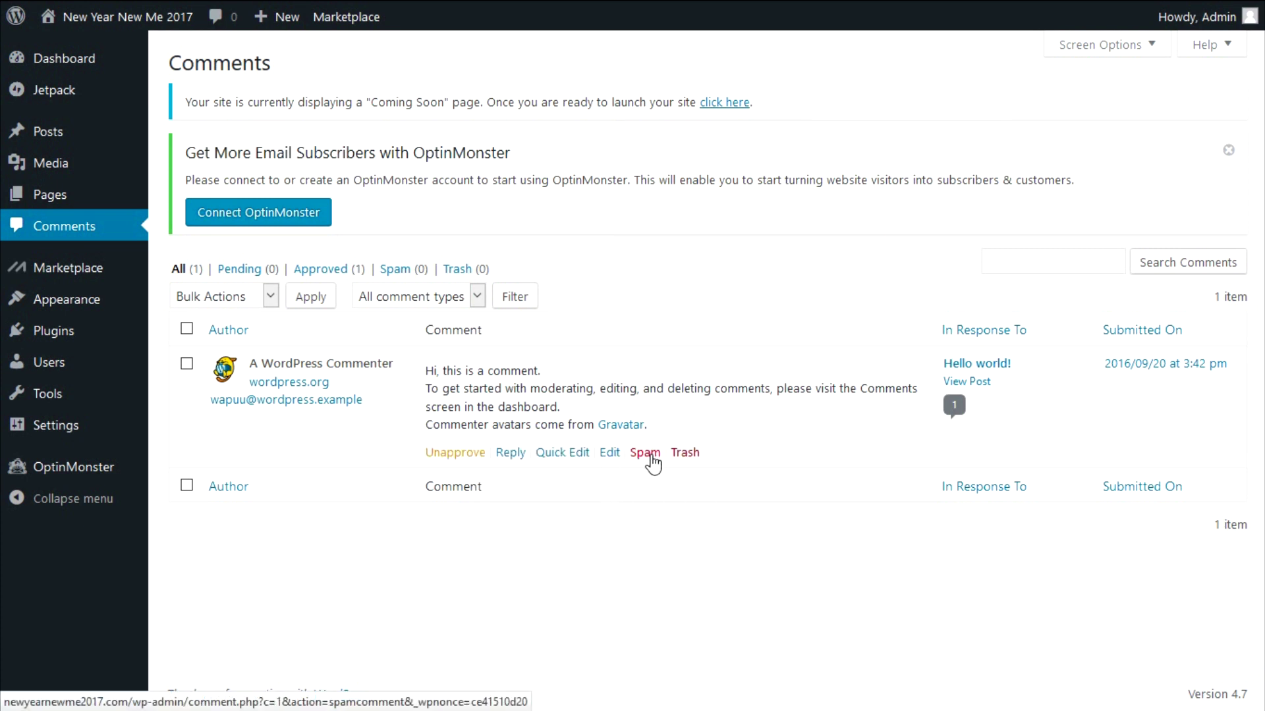
click(648, 453)
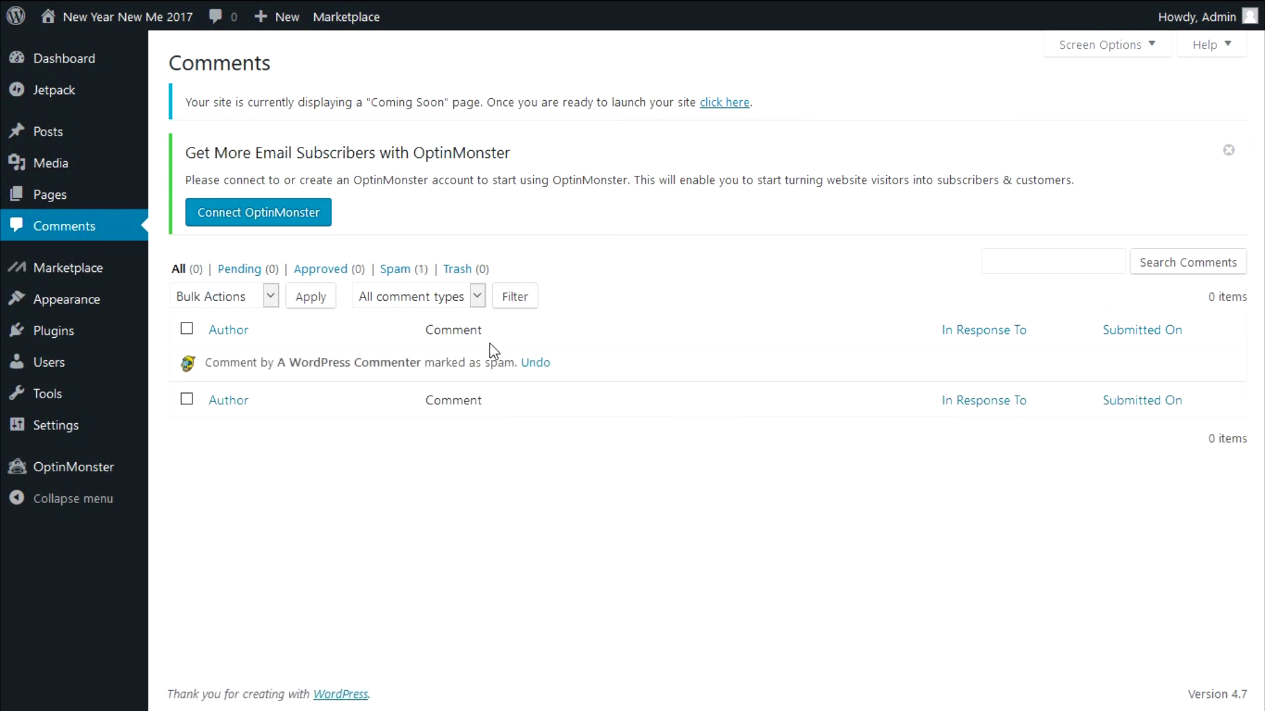
mouse_move(120, 268)
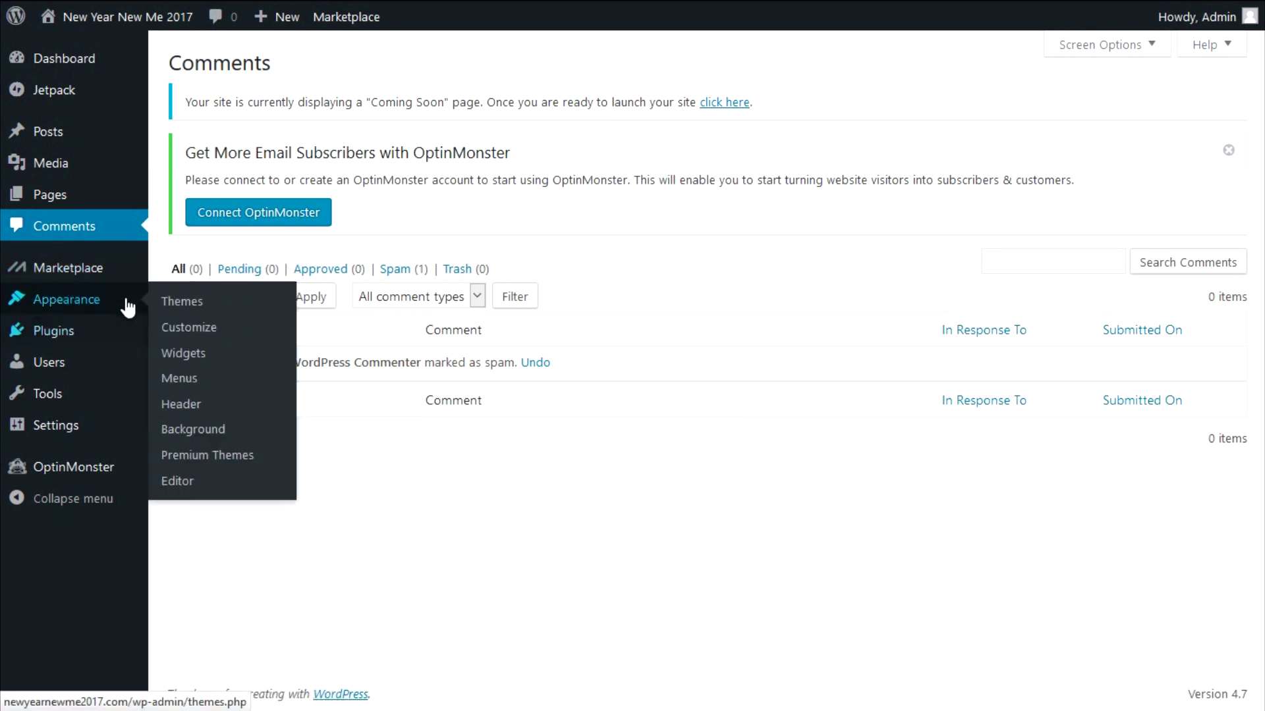
Review the Add New user Role options, leaving Subscriber unchanged, then go to Your Profile.
mouse_move(116, 346)
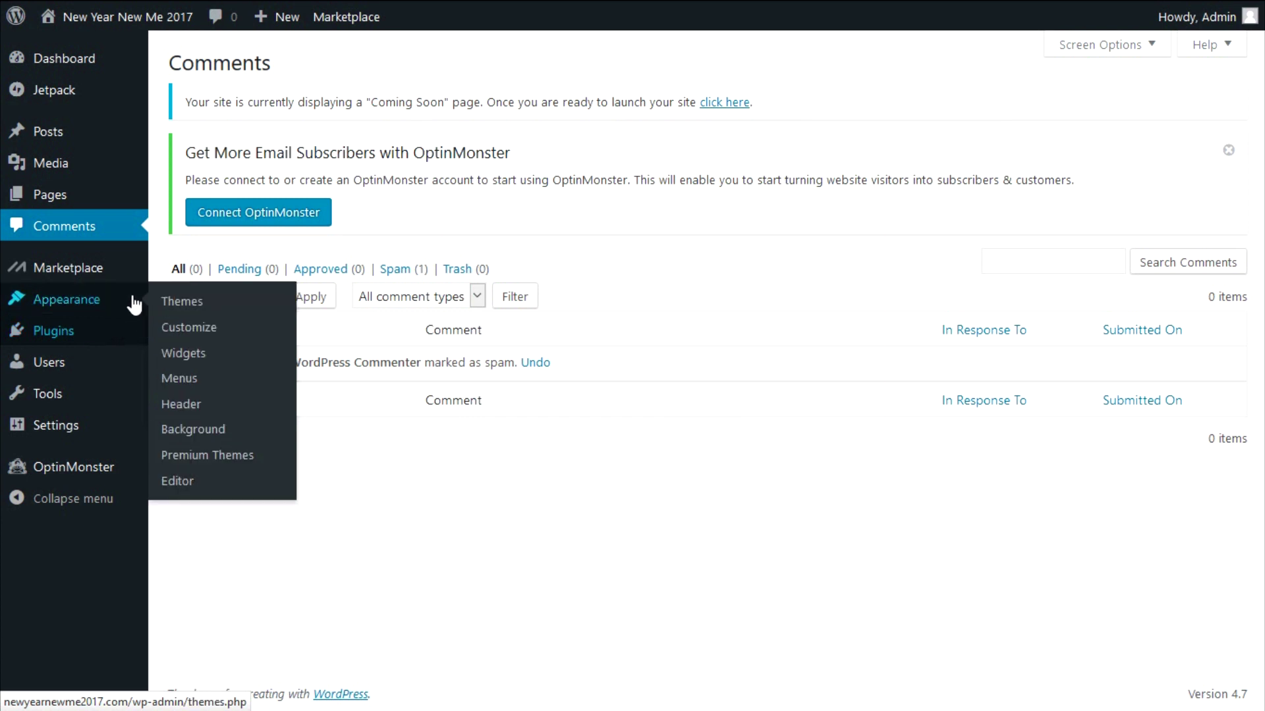
mouse_move(15, 363)
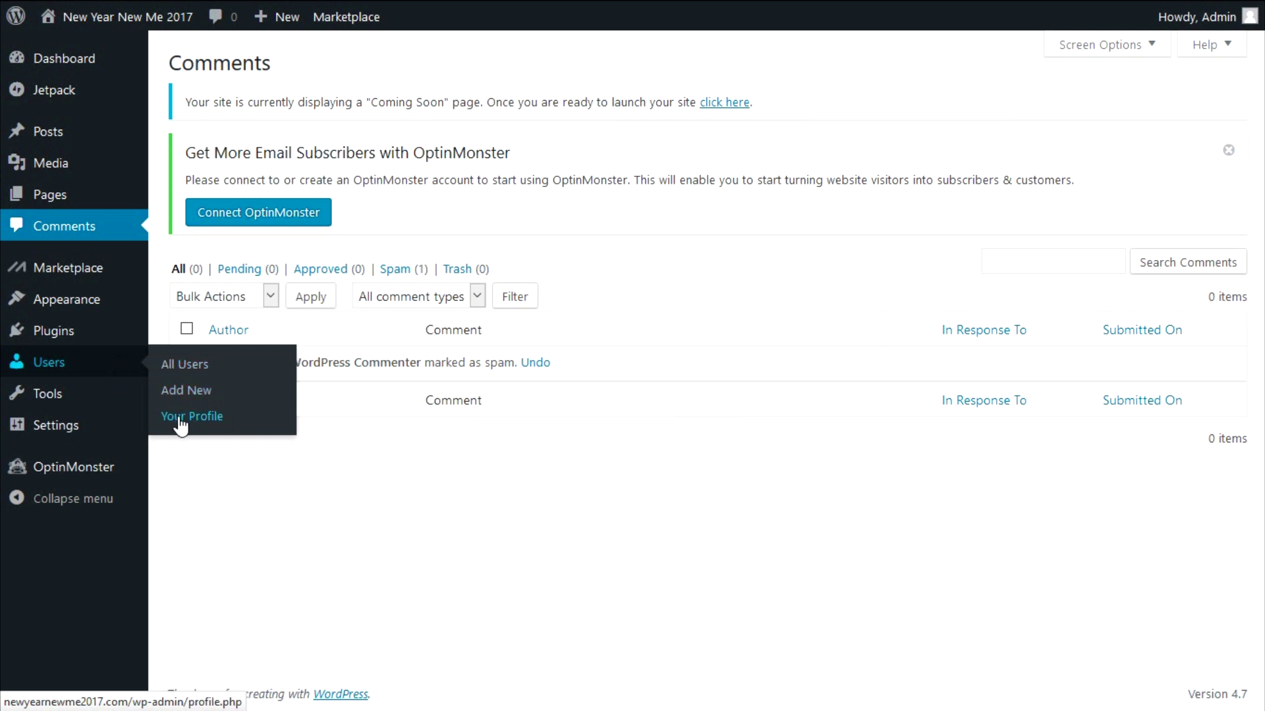
click(197, 374)
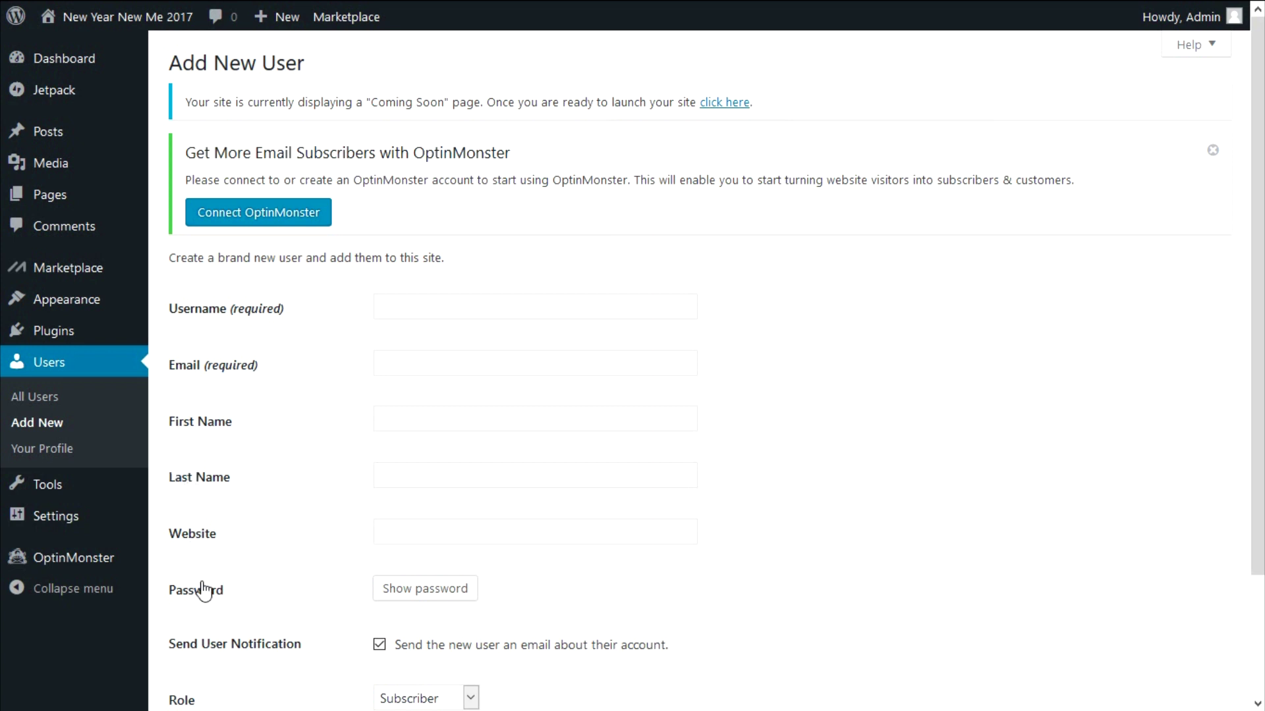
scroll(285, 539, down, 3)
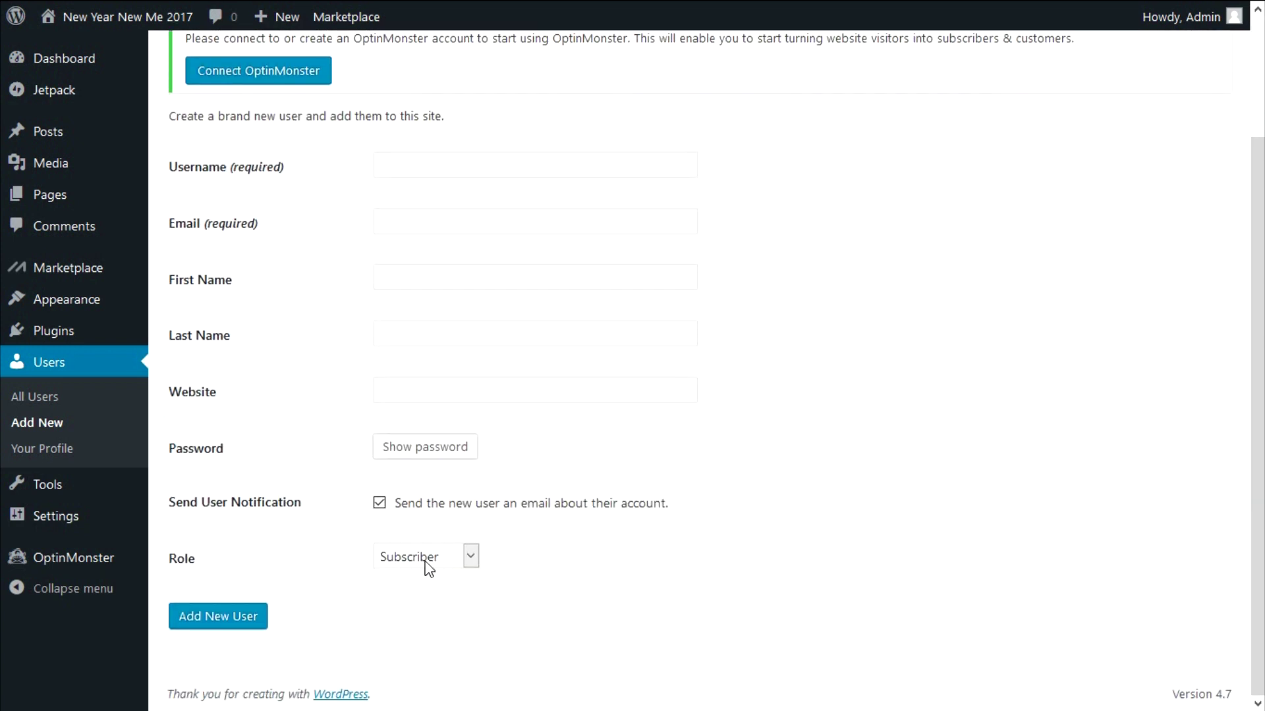
click(428, 559)
click(613, 540)
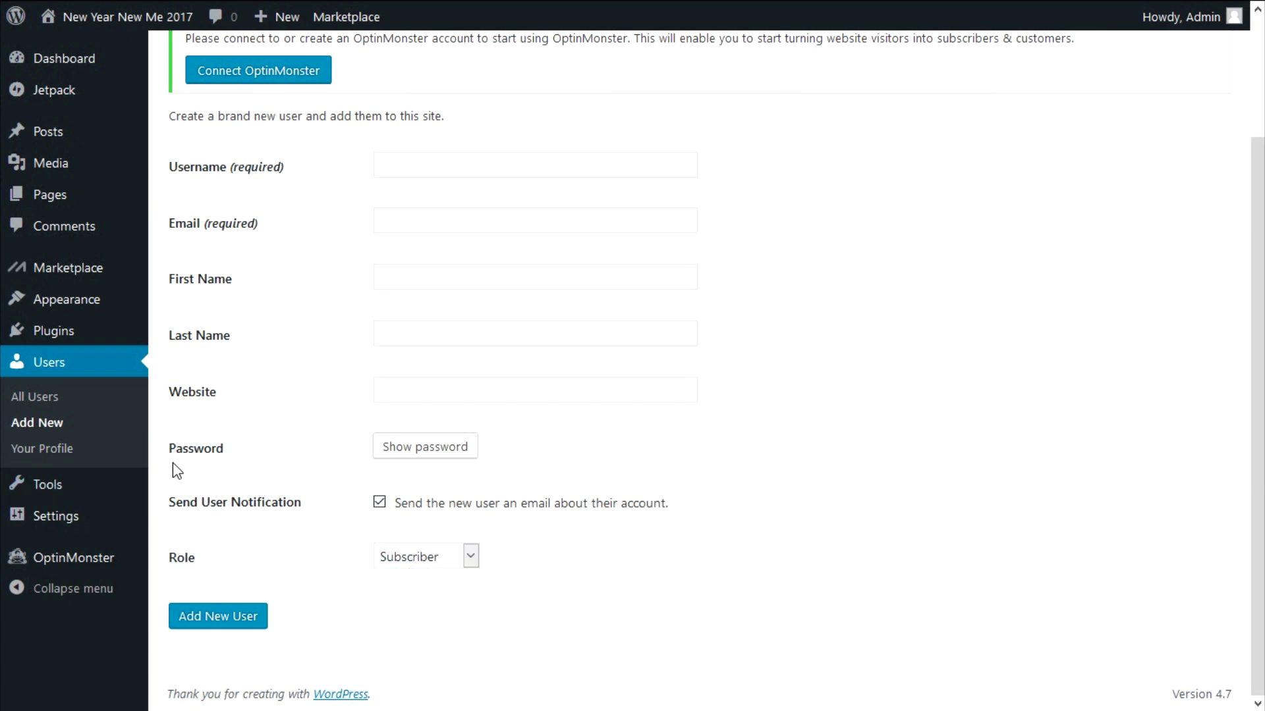
click(25, 450)
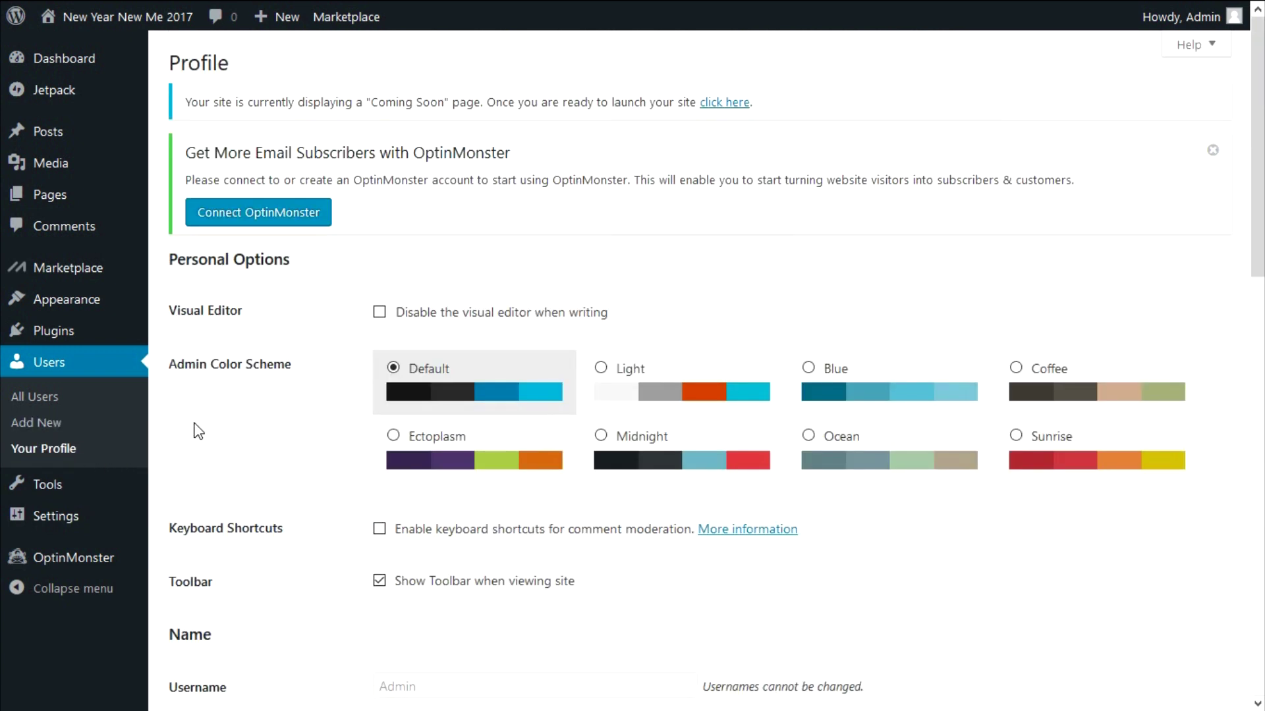
Enter 'fresh' under About Yourself as the Biographical Info, leaving it unsaved.
scroll(198, 432, down, 12)
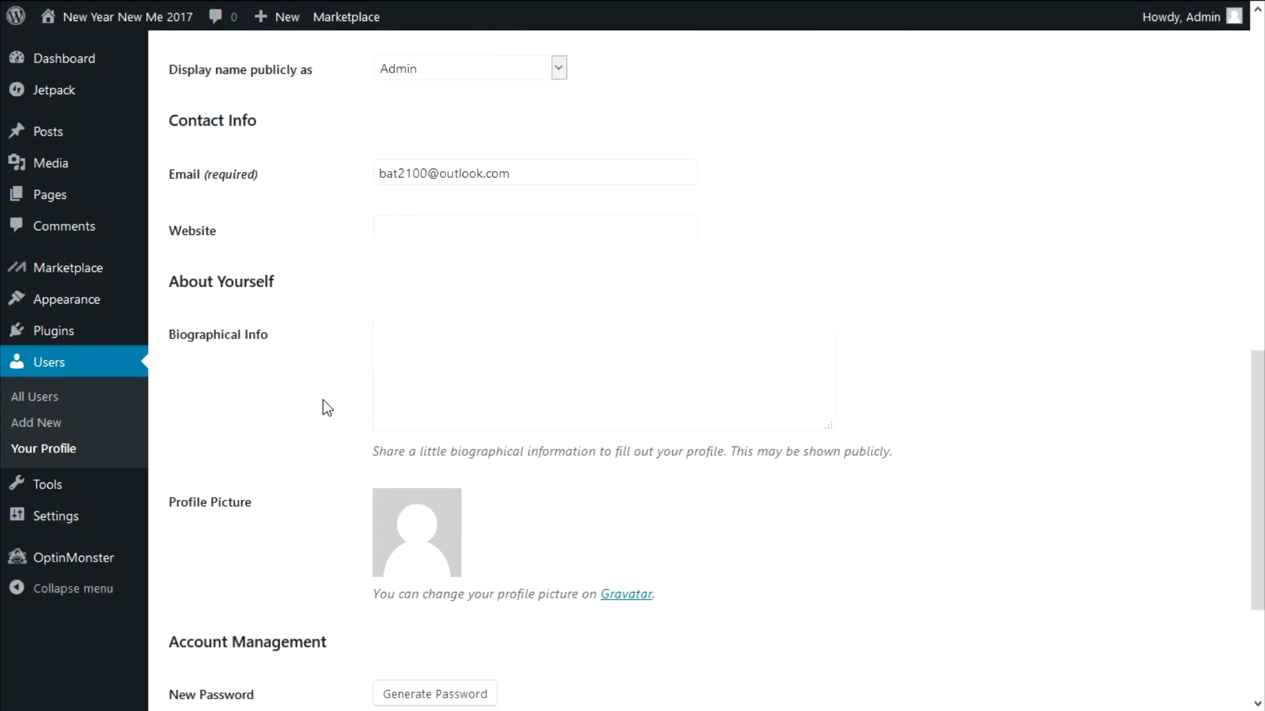
scroll(322, 403, down, 3)
mouse_move(1260, 6)
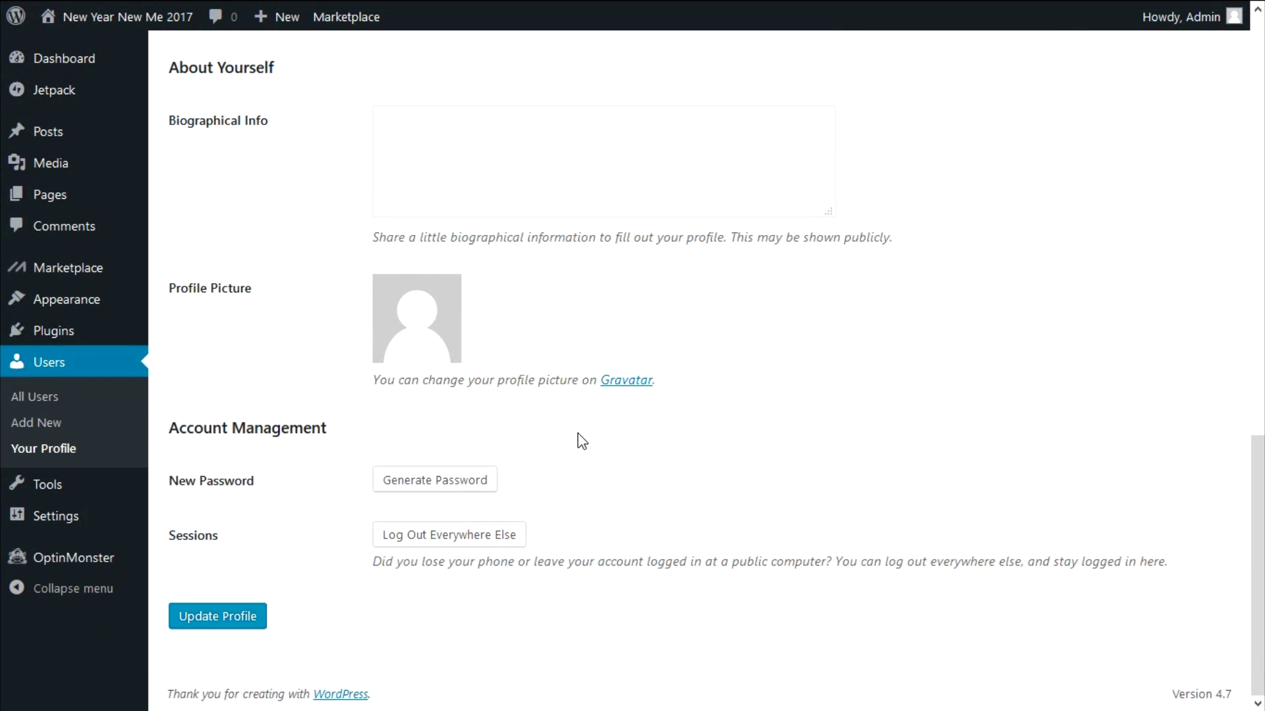
click(488, 175)
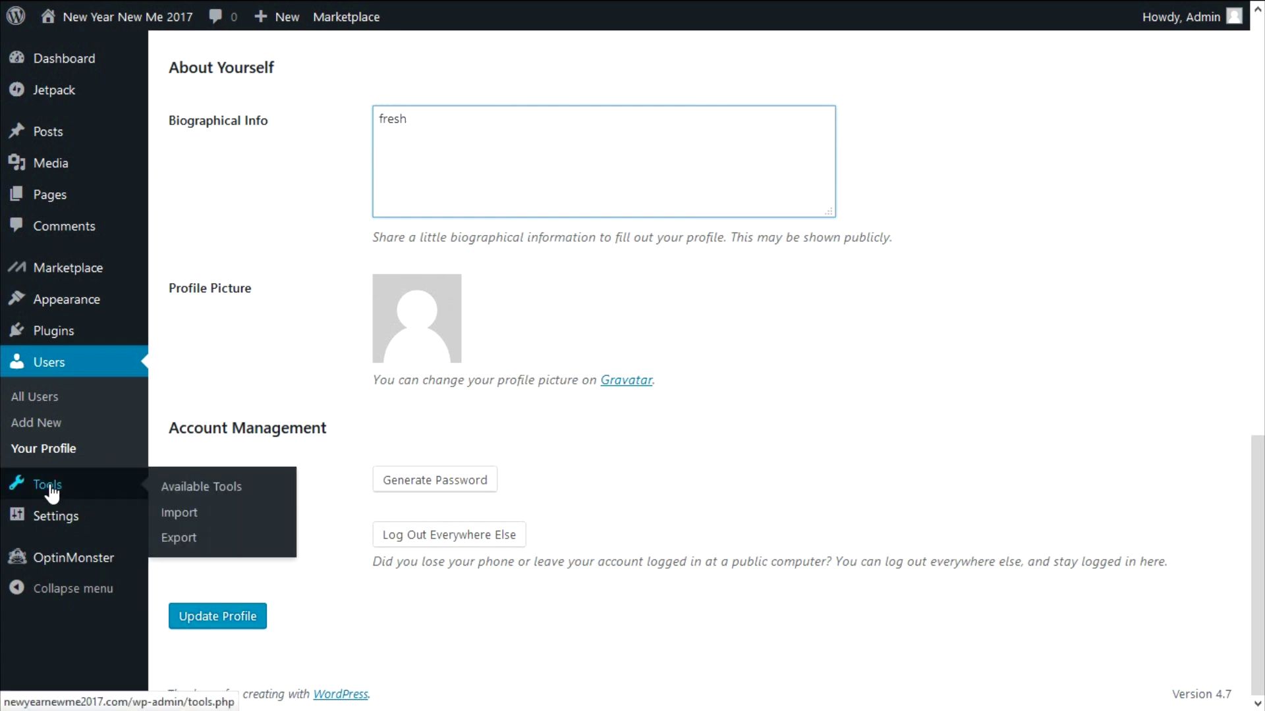
mouse_move(113, 491)
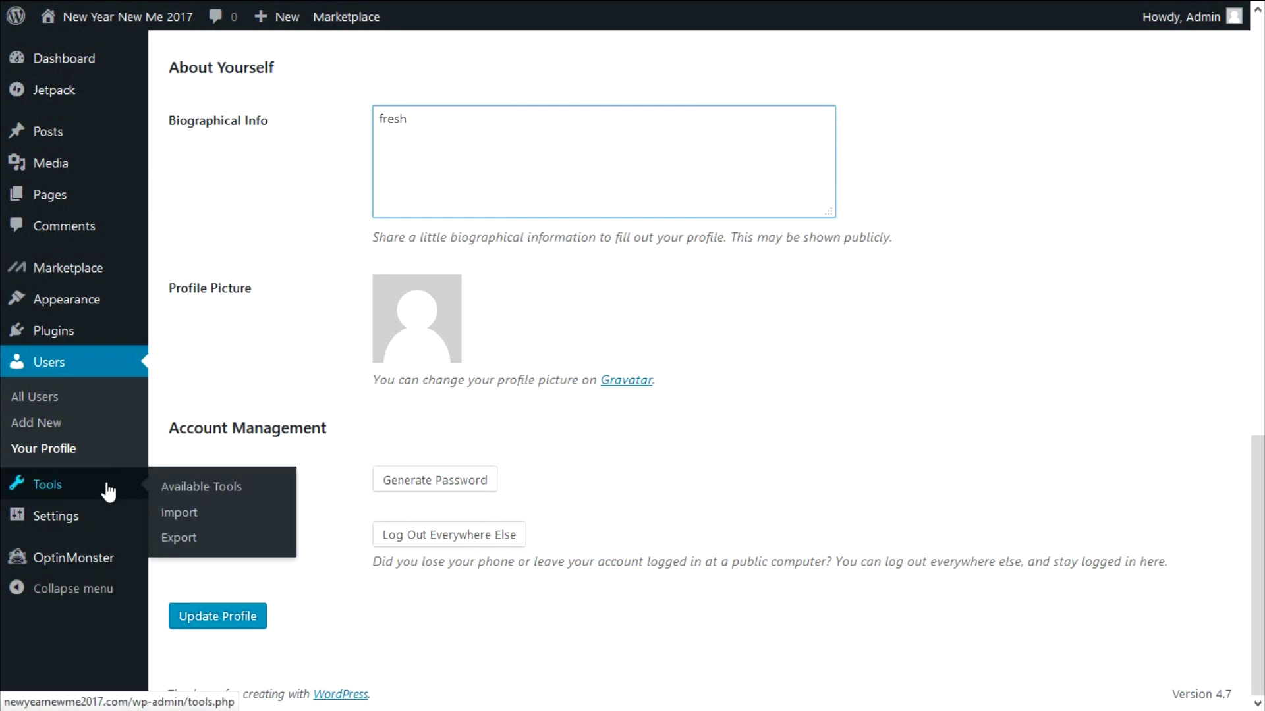
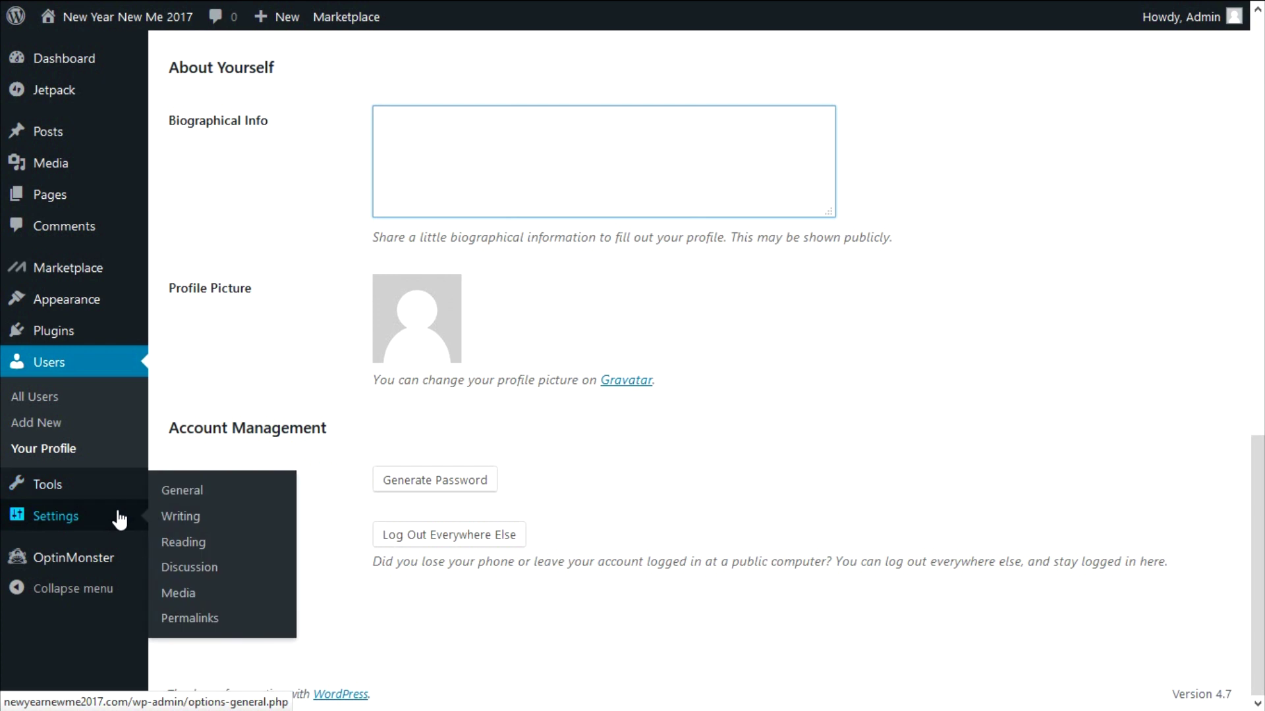
Review the General settings page, including the administration e-mail field.
click(192, 503)
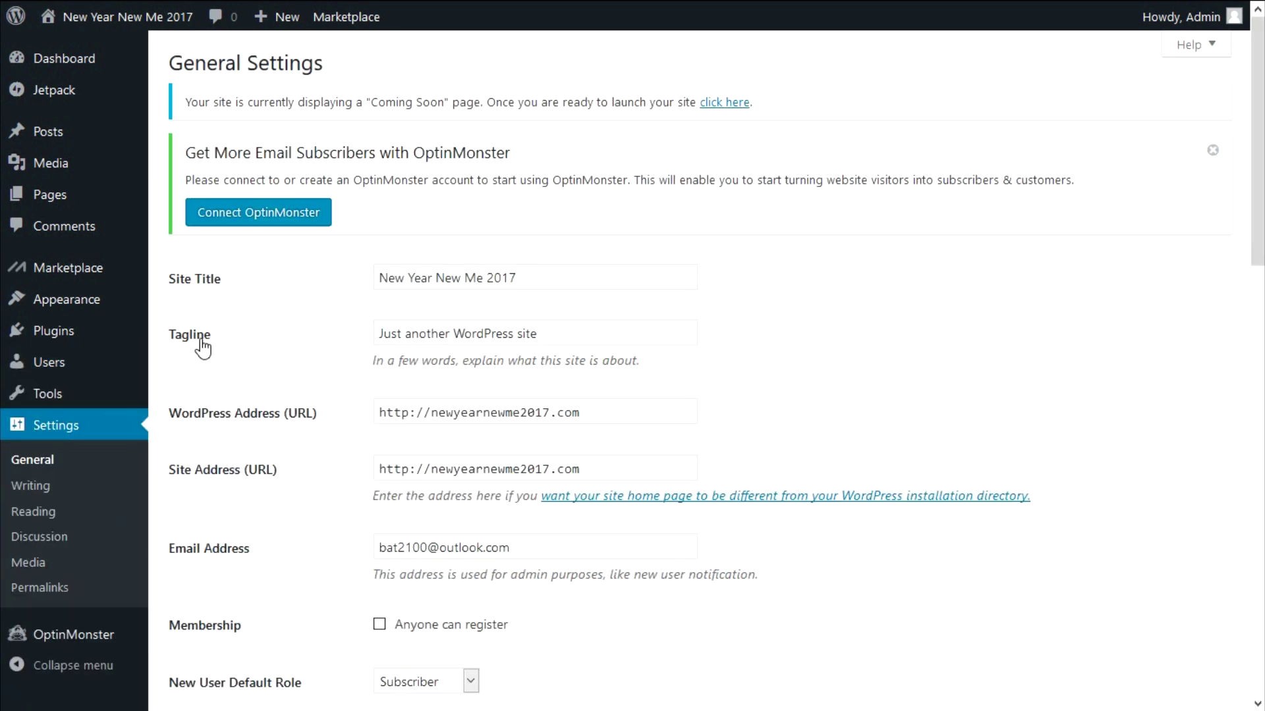
scroll(244, 355, down, 2)
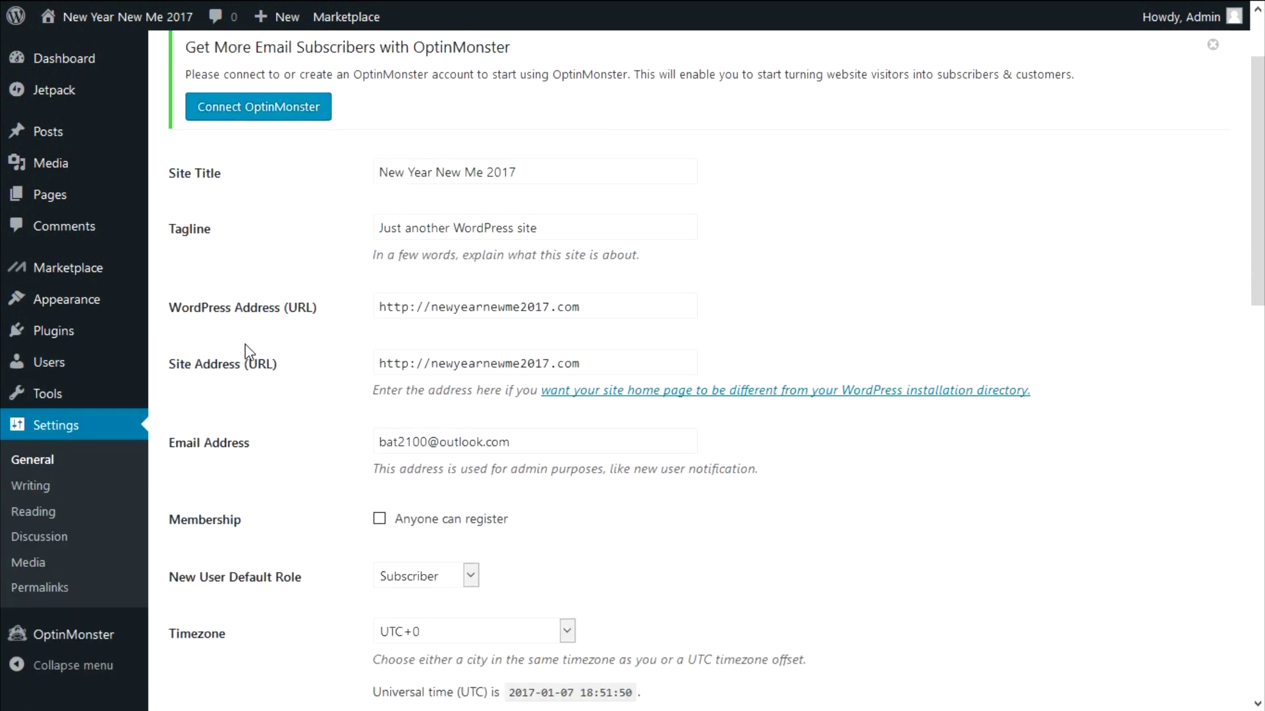
scroll(249, 353, down, 5)
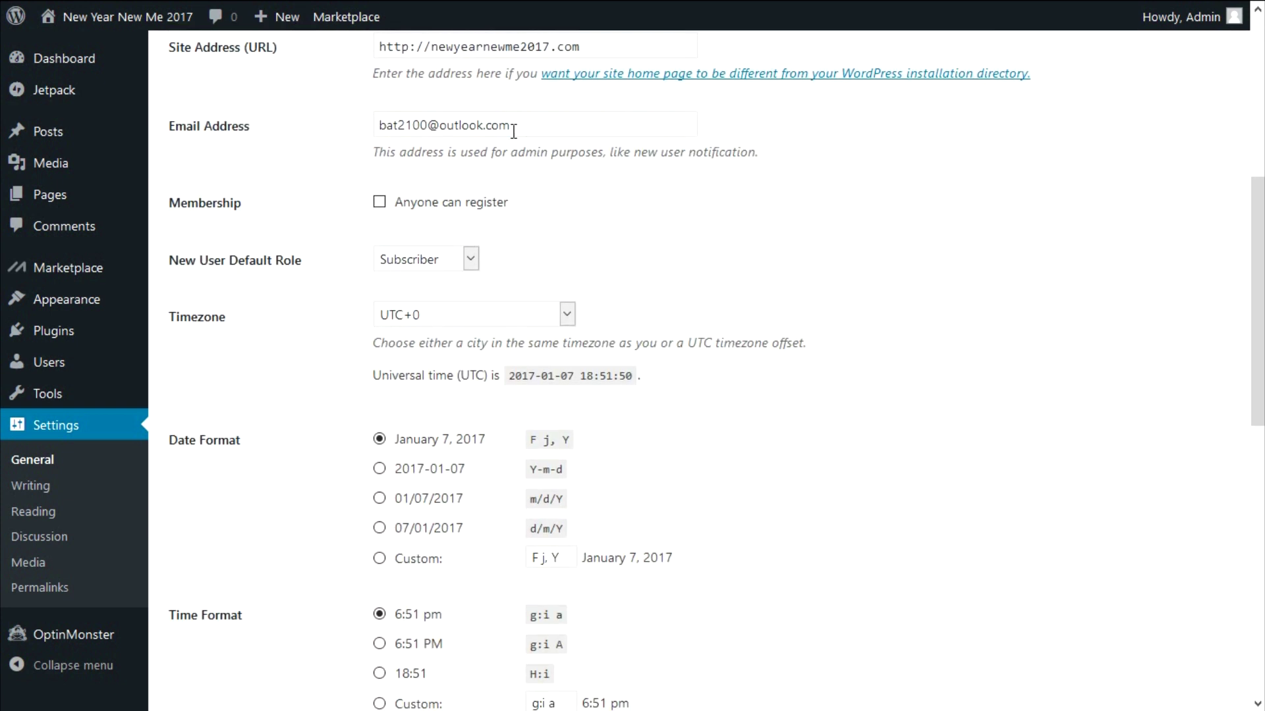
drag(514, 132, 284, 132)
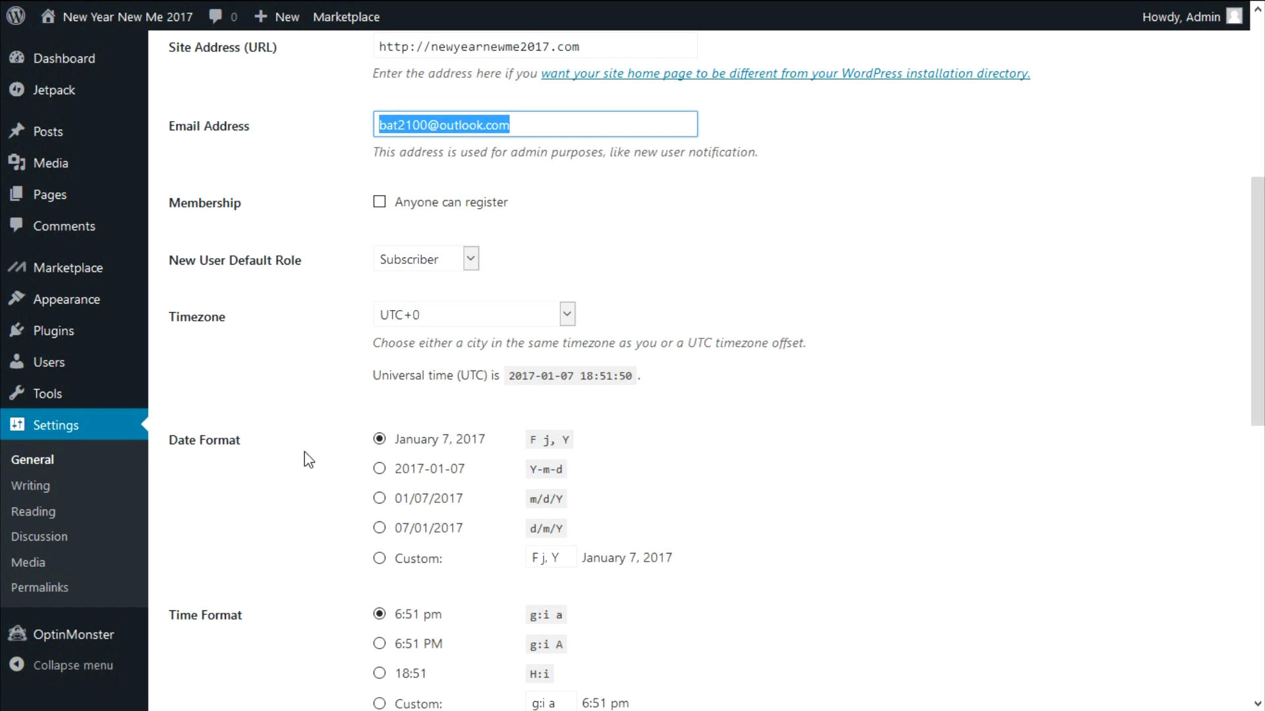
click(253, 545)
scroll(257, 549, down, 3)
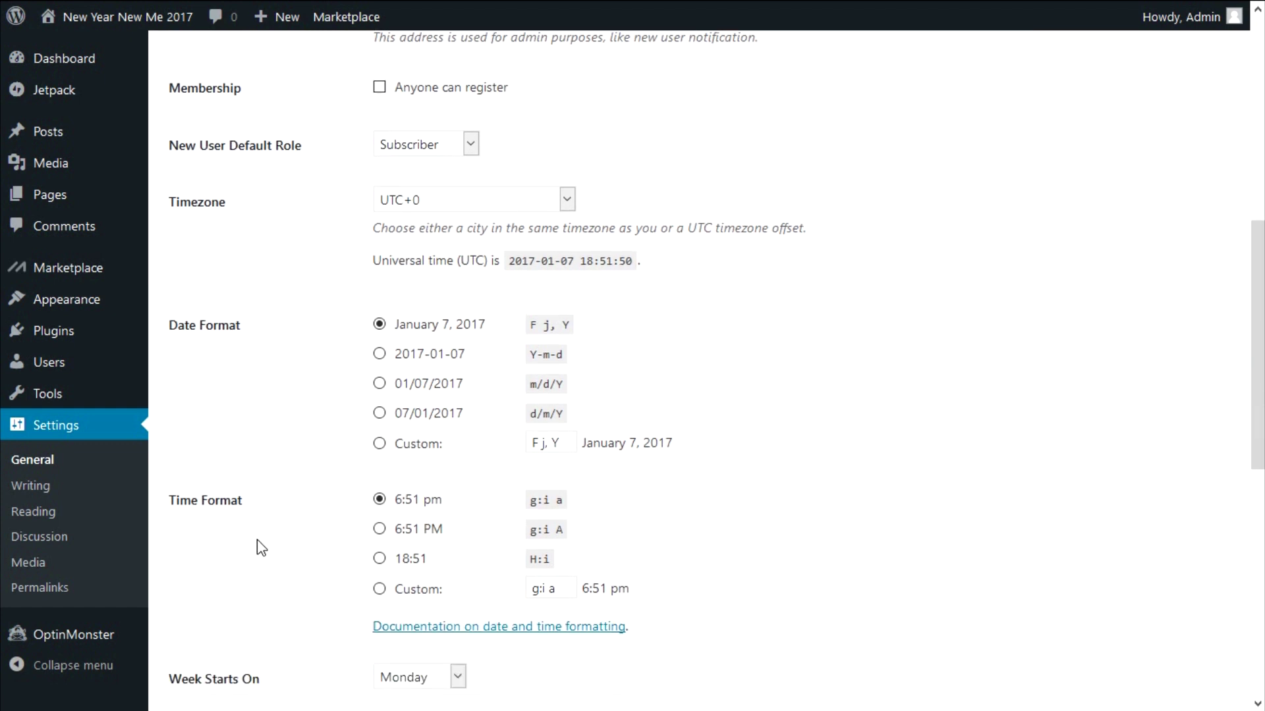
Review the Writing settings: default category Obama, Standard post format and Update Services.
click(66, 493)
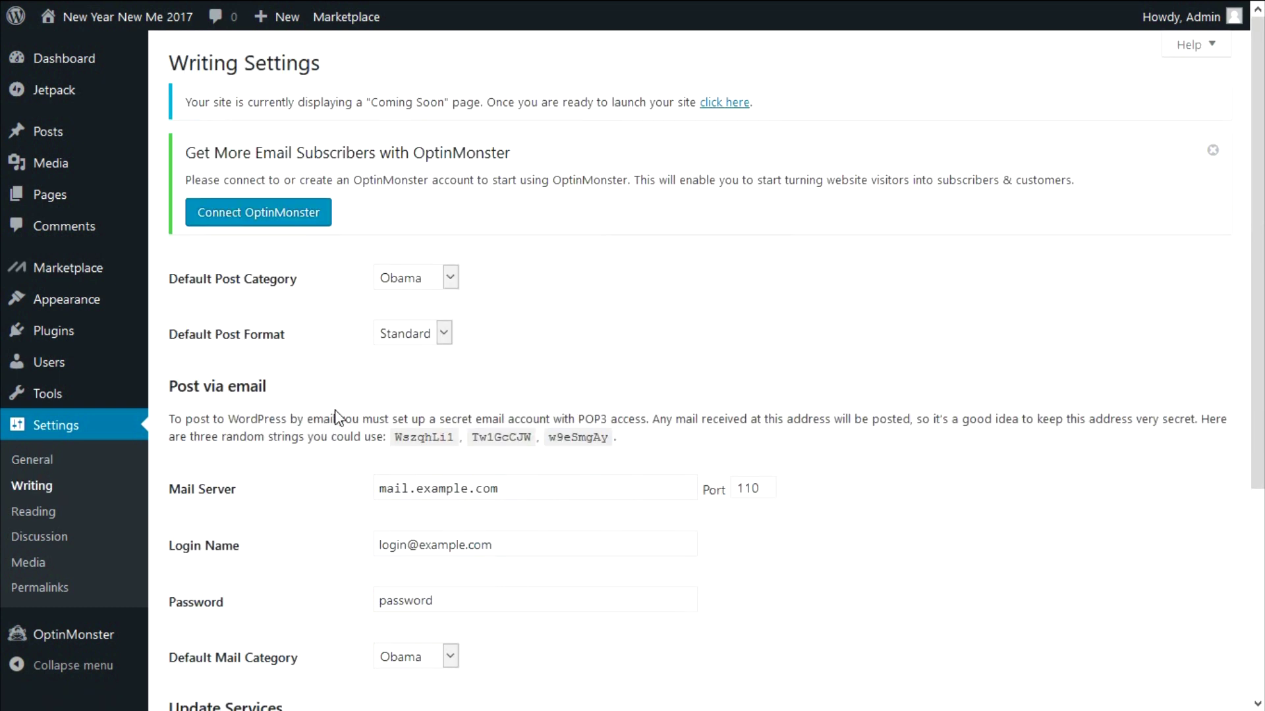
scroll(337, 417, down, 3)
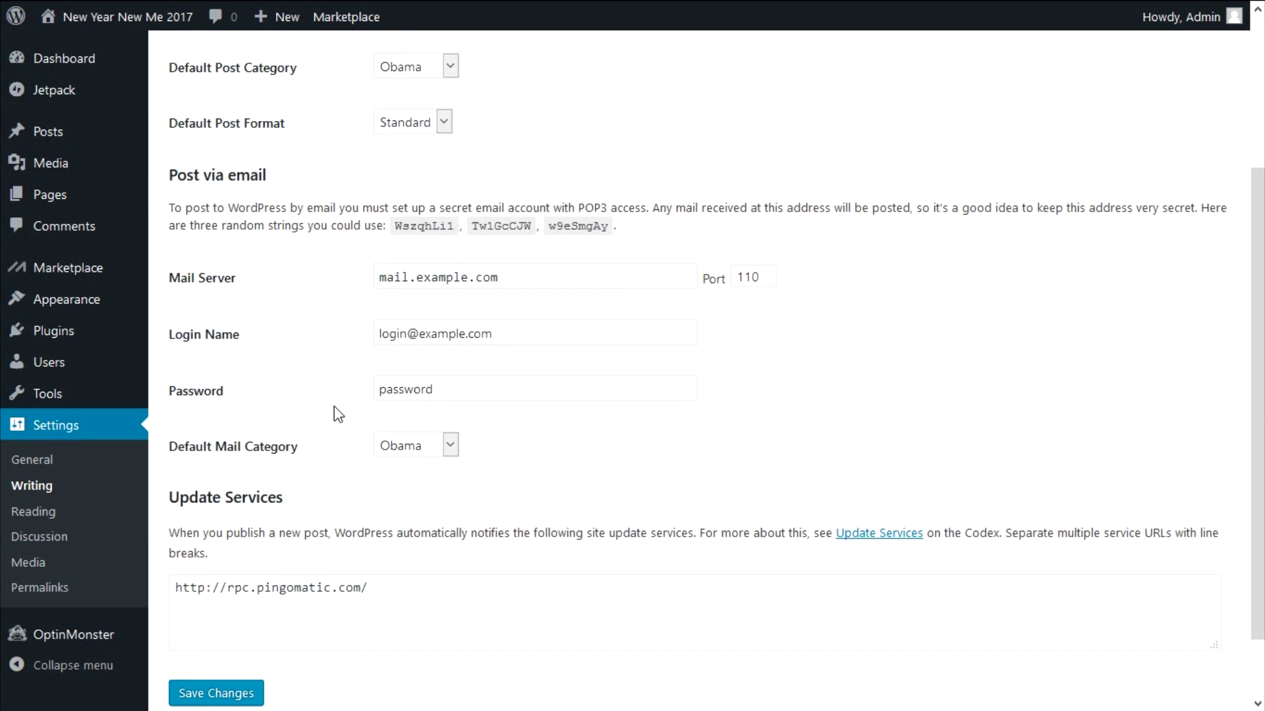
click(70, 520)
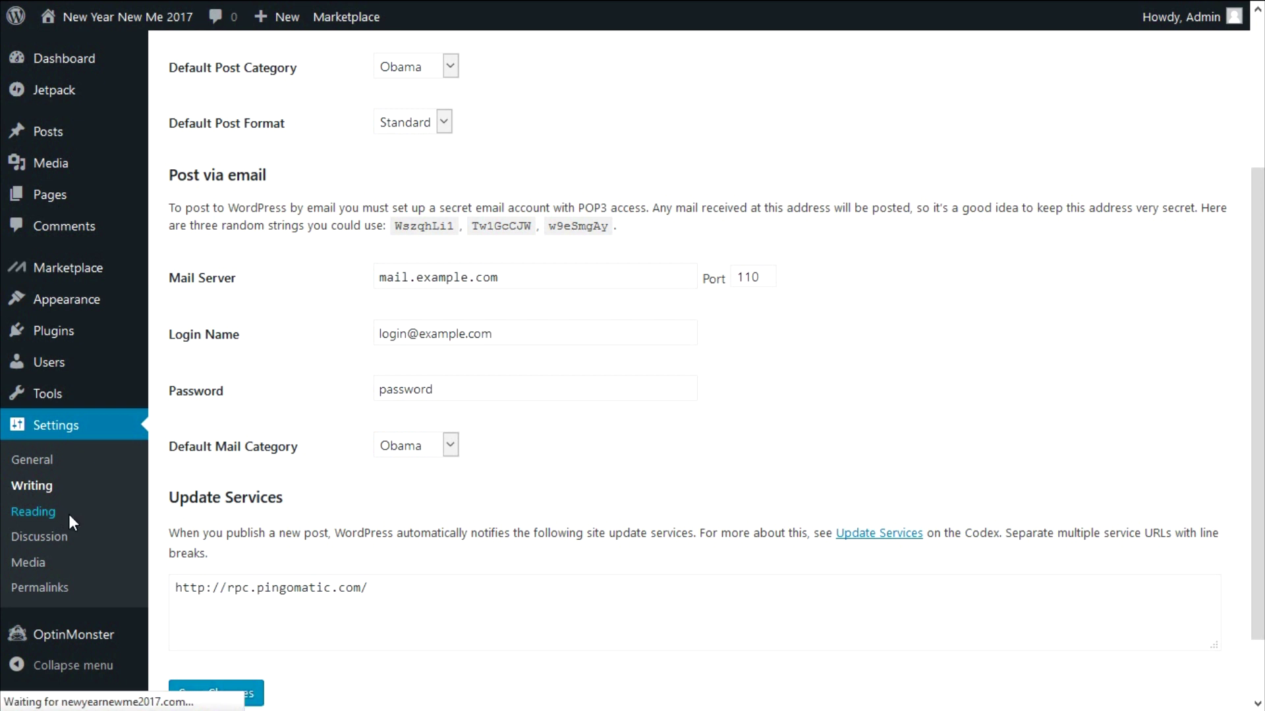
Leave Reading settings unchanged, with the front page showing latest posts and feeds full text.
scroll(294, 387, down, 2)
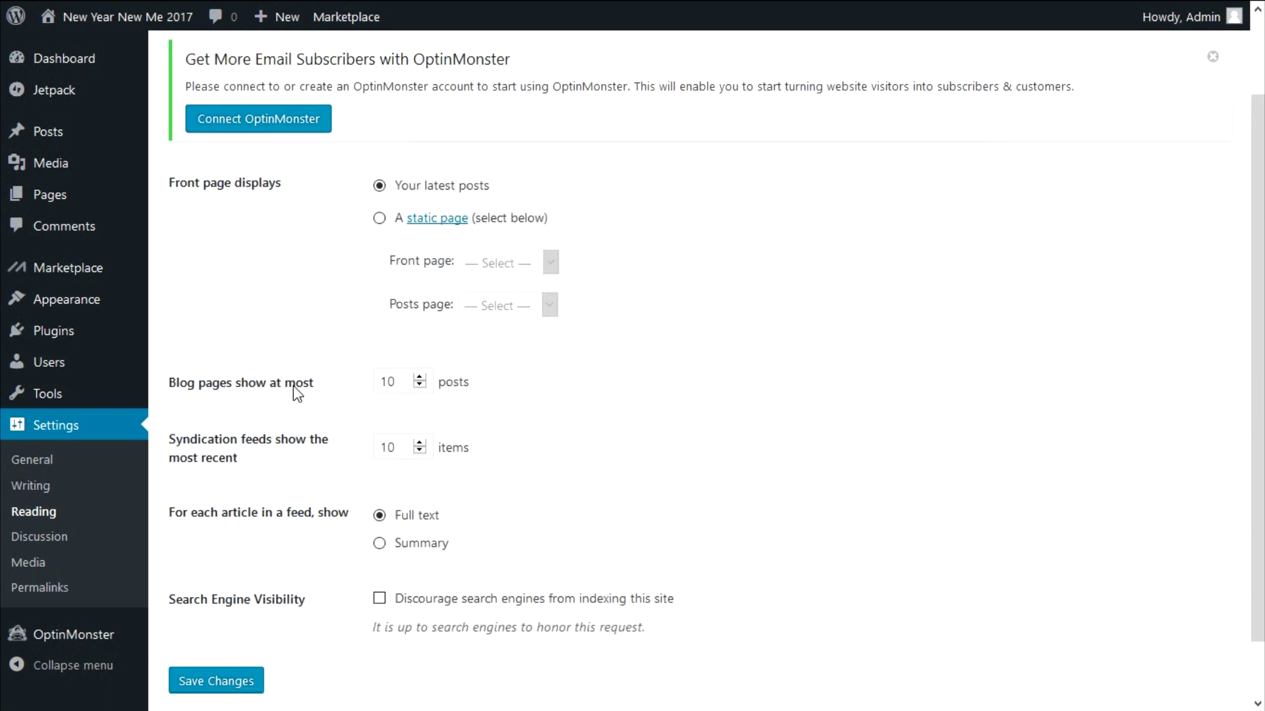
scroll(294, 387, down, 1)
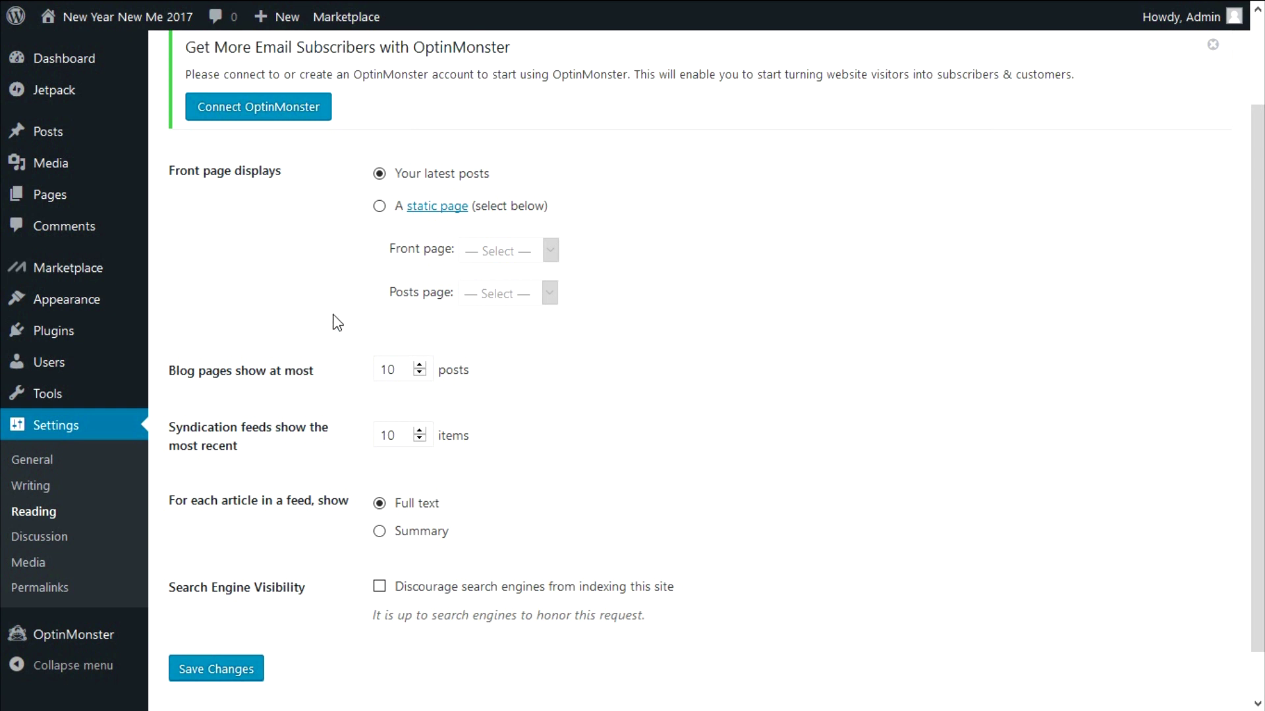
click(405, 188)
click(380, 207)
click(380, 505)
scroll(306, 554, down, 1)
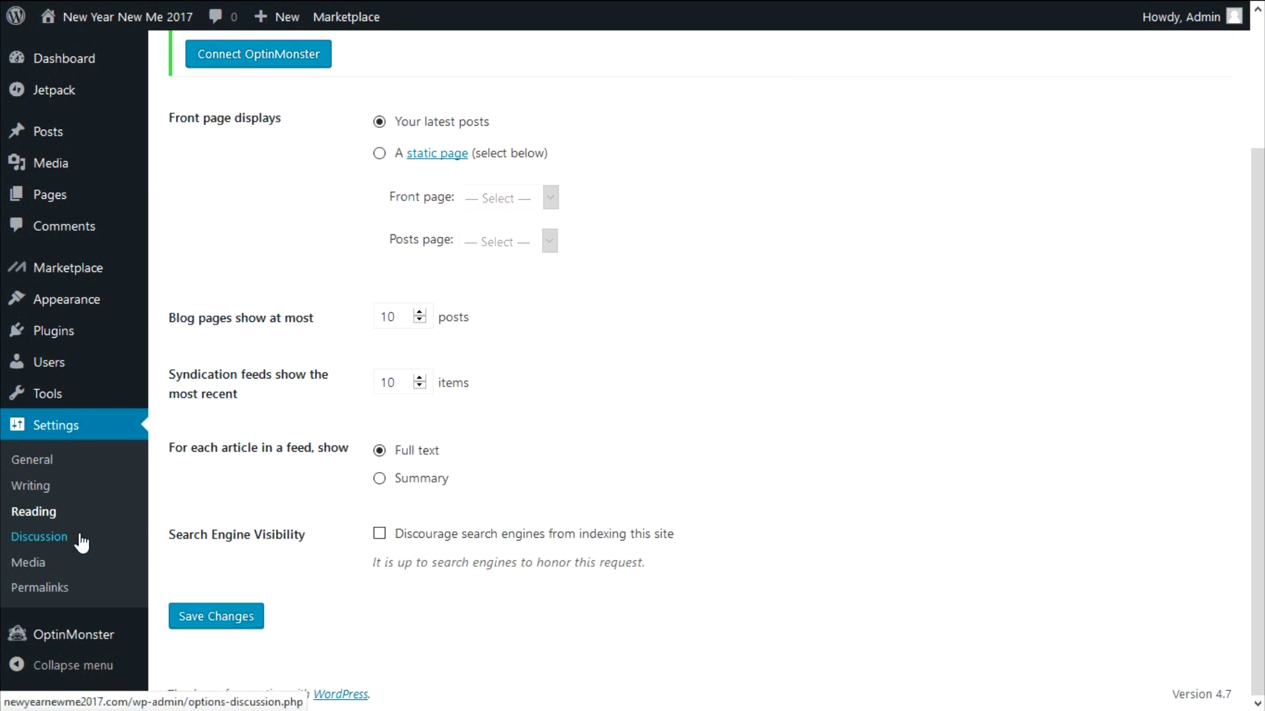
click(90, 560)
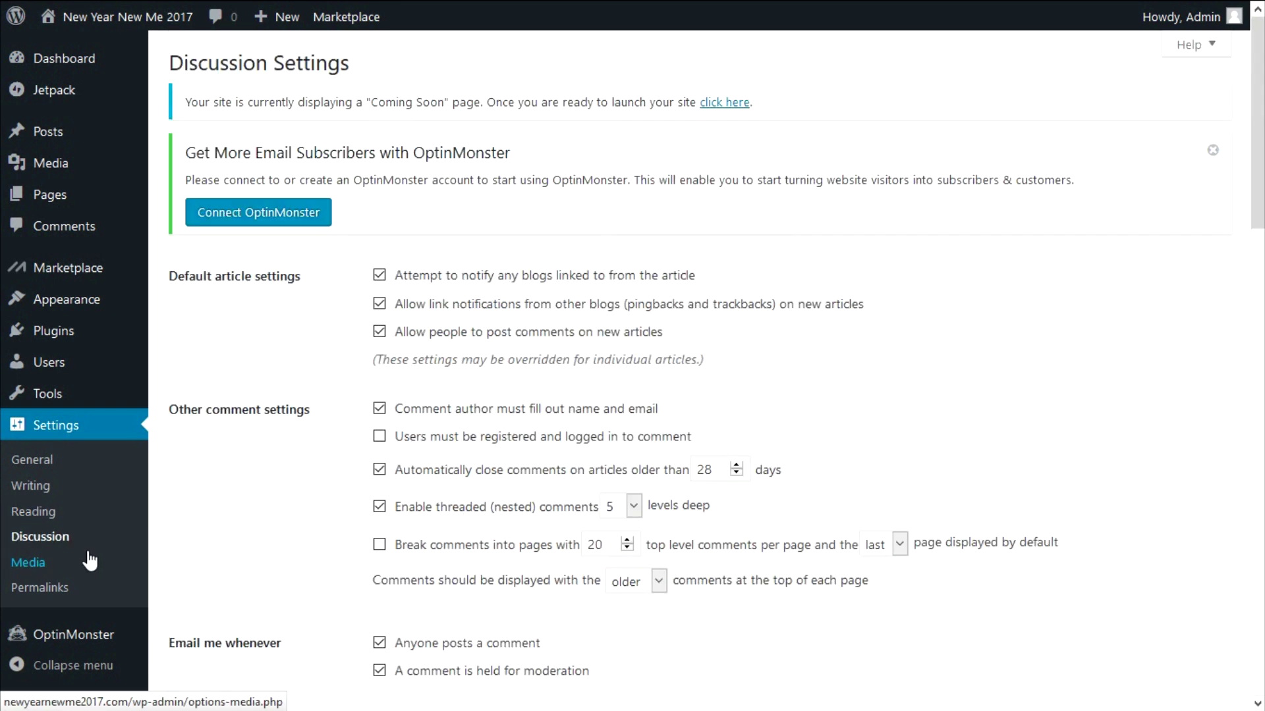
Scroll through Discussion settings, then check the Media image sizes 150×150, 300×300 and 1024×1024.
scroll(322, 441, down, 2)
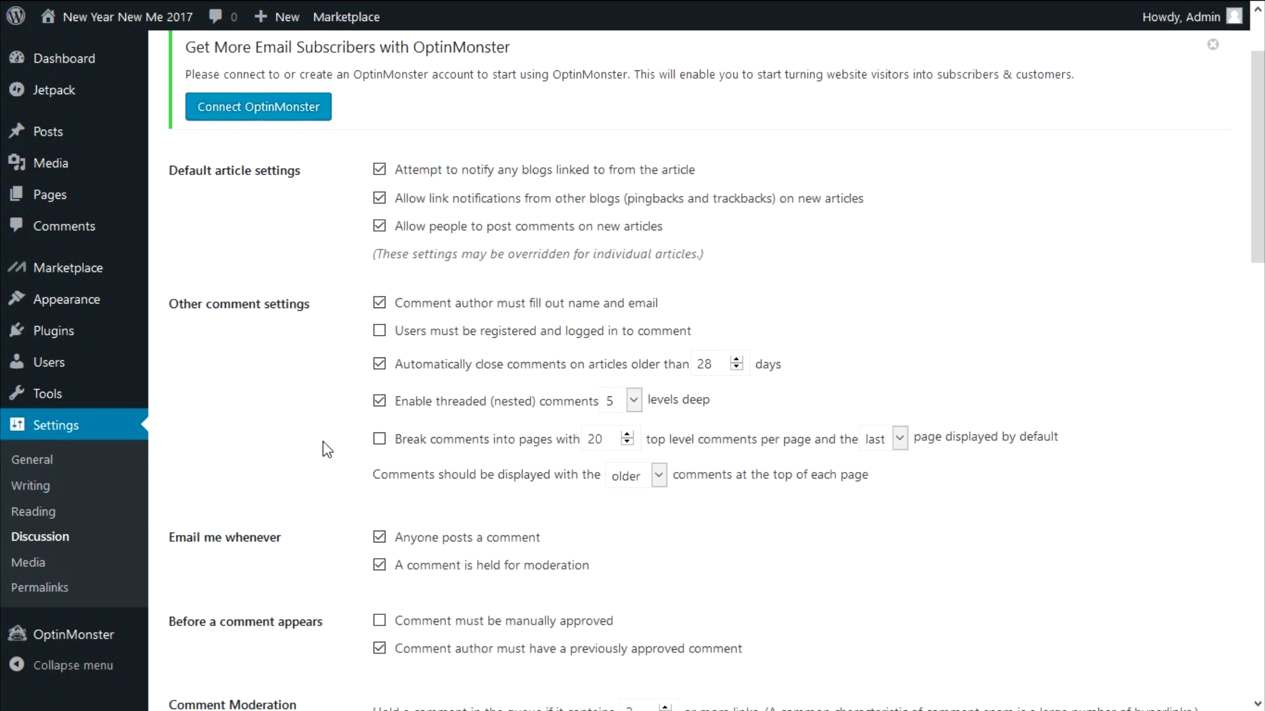
scroll(323, 441, down, 10)
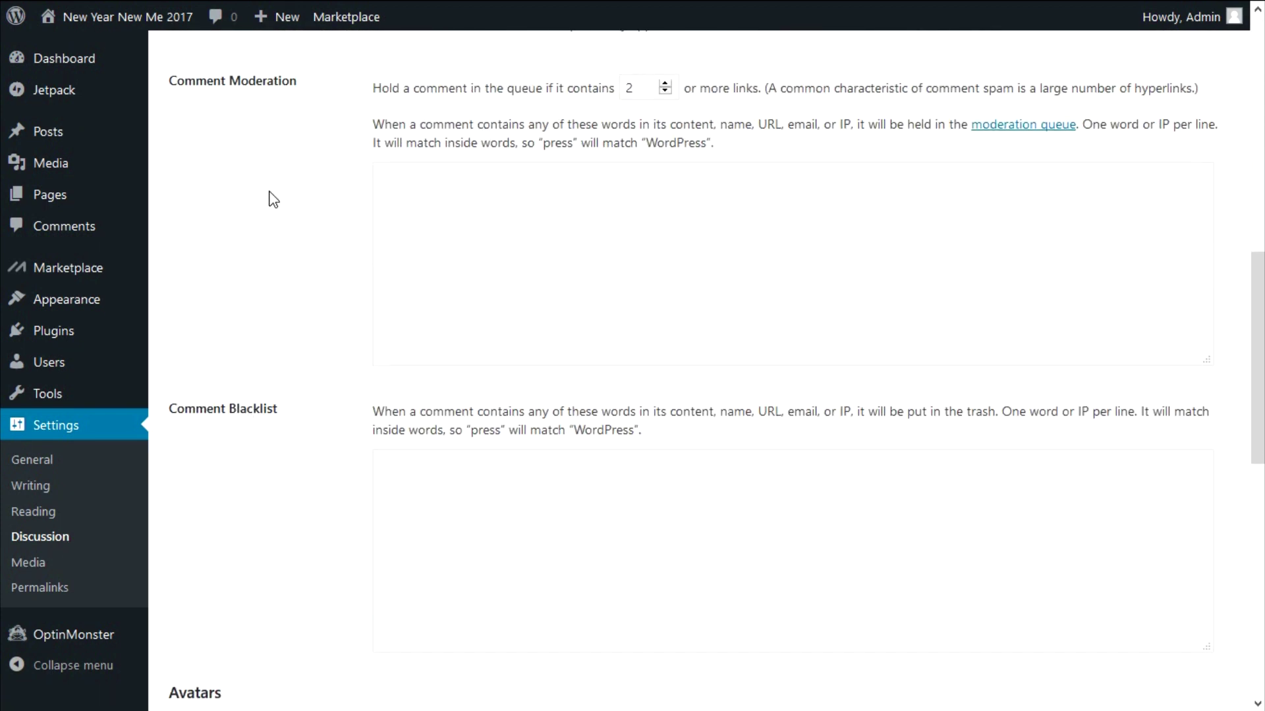
scroll(270, 198, down, 7)
scroll(280, 211, down, 3)
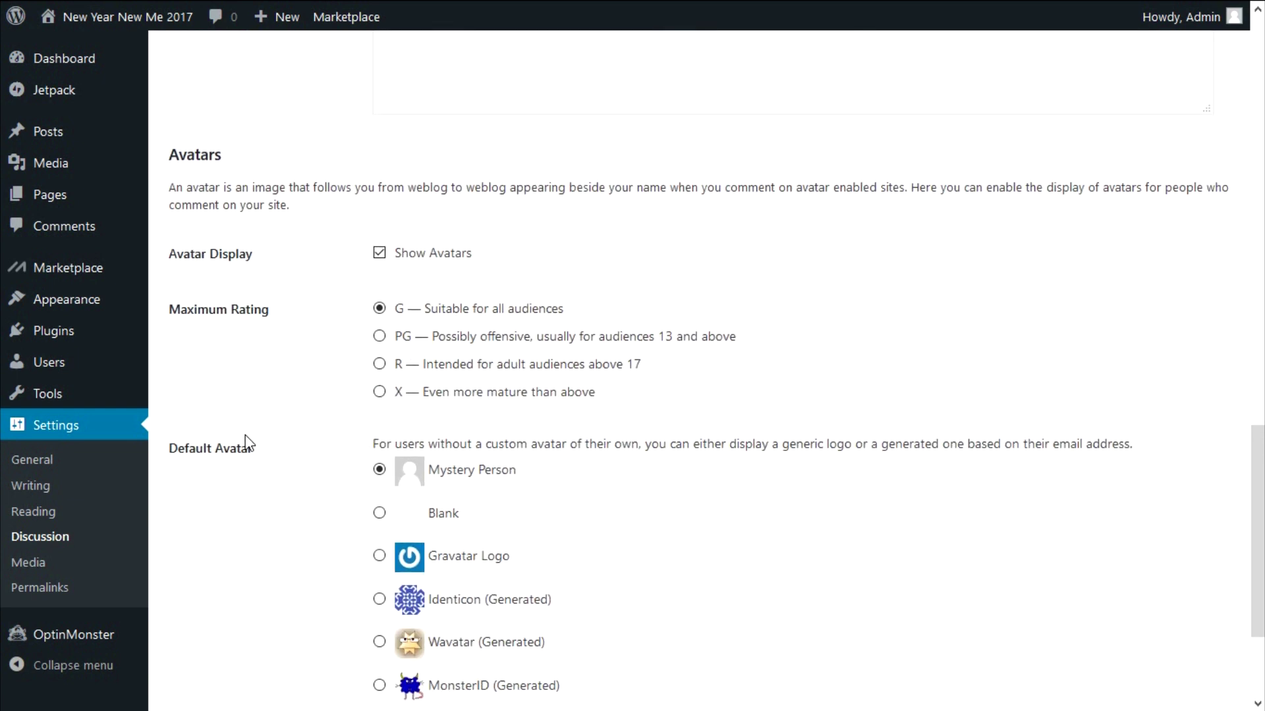
click(33, 564)
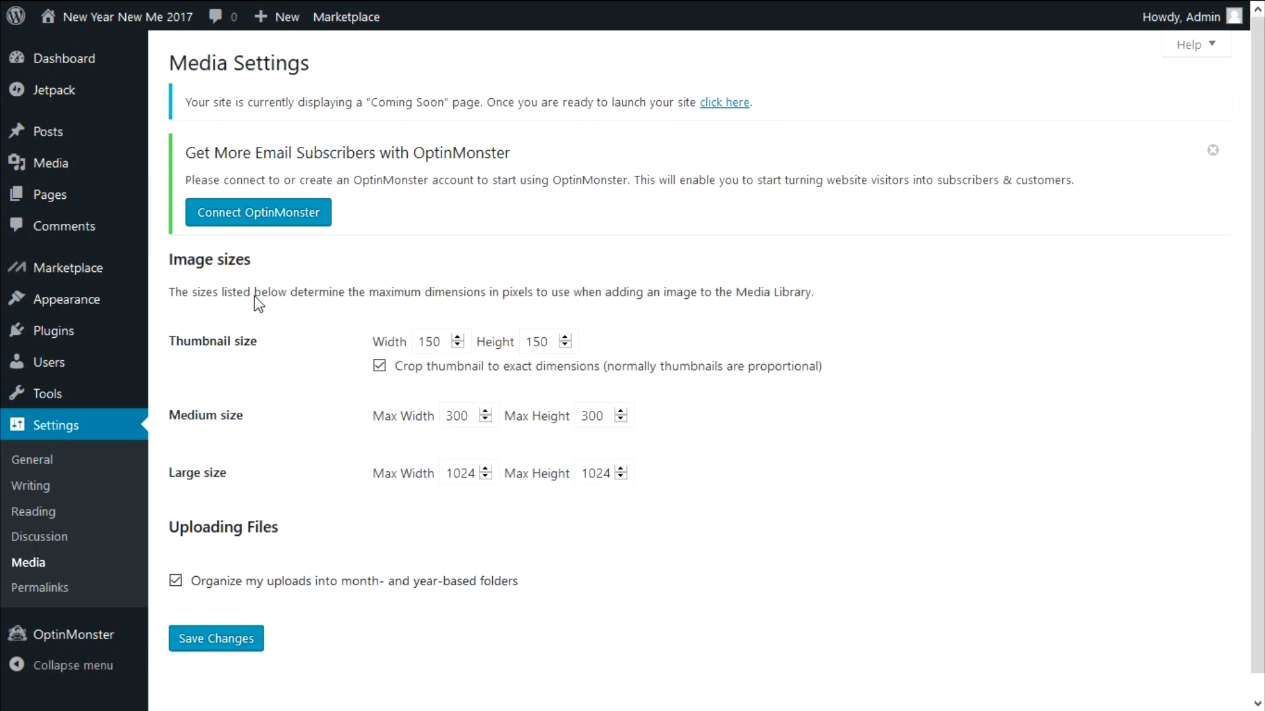
click(68, 601)
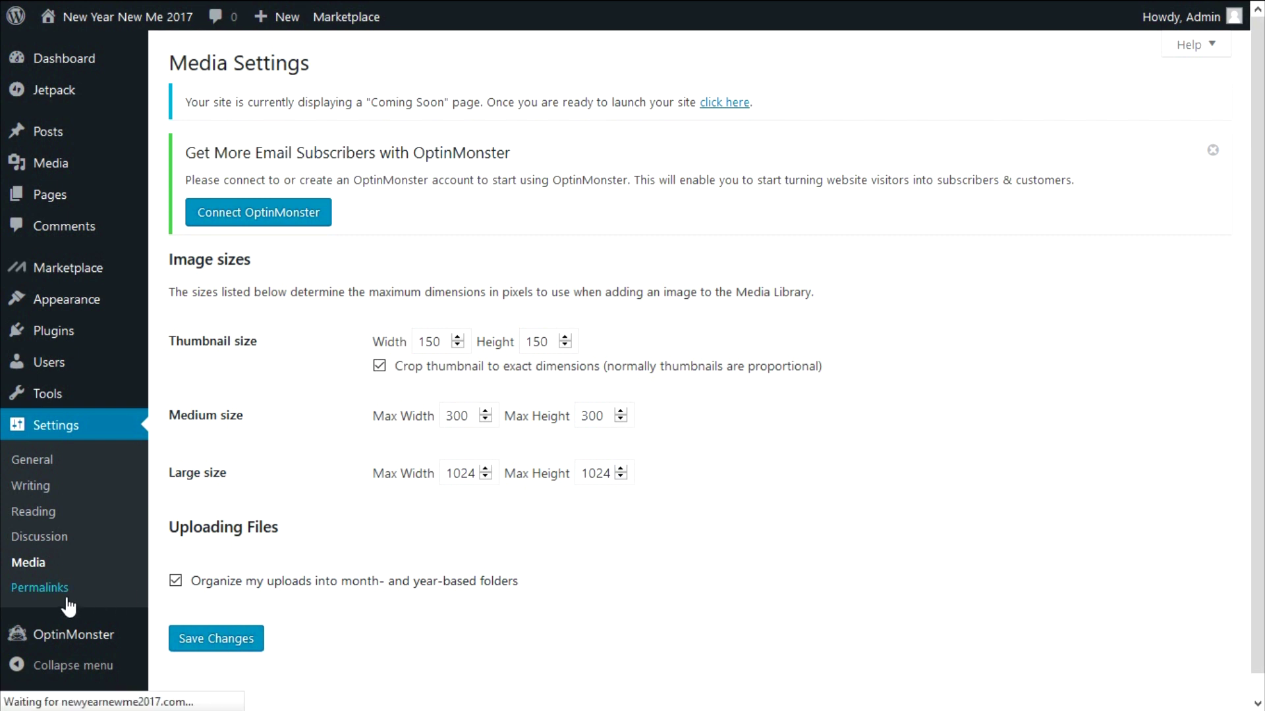
Choose the Post name permalink structure and save, confirming the 'Permalink structure updated' notice.
scroll(268, 376, down, 2)
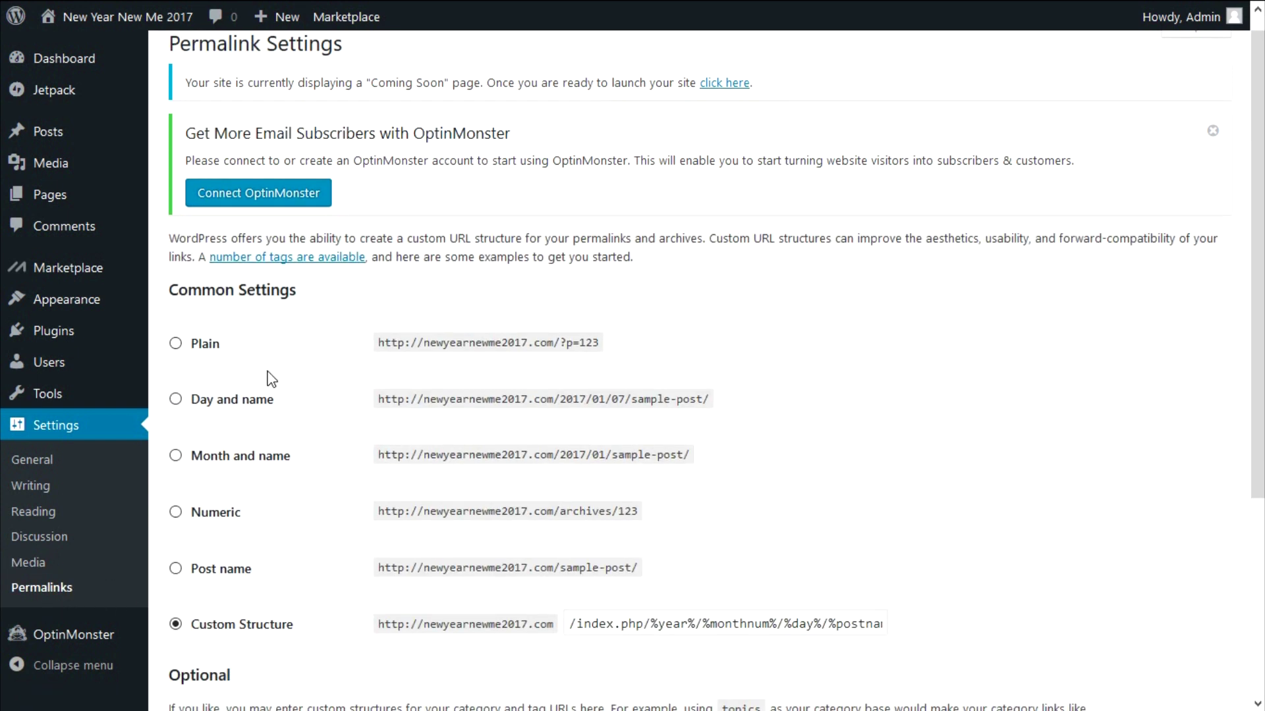
click(234, 489)
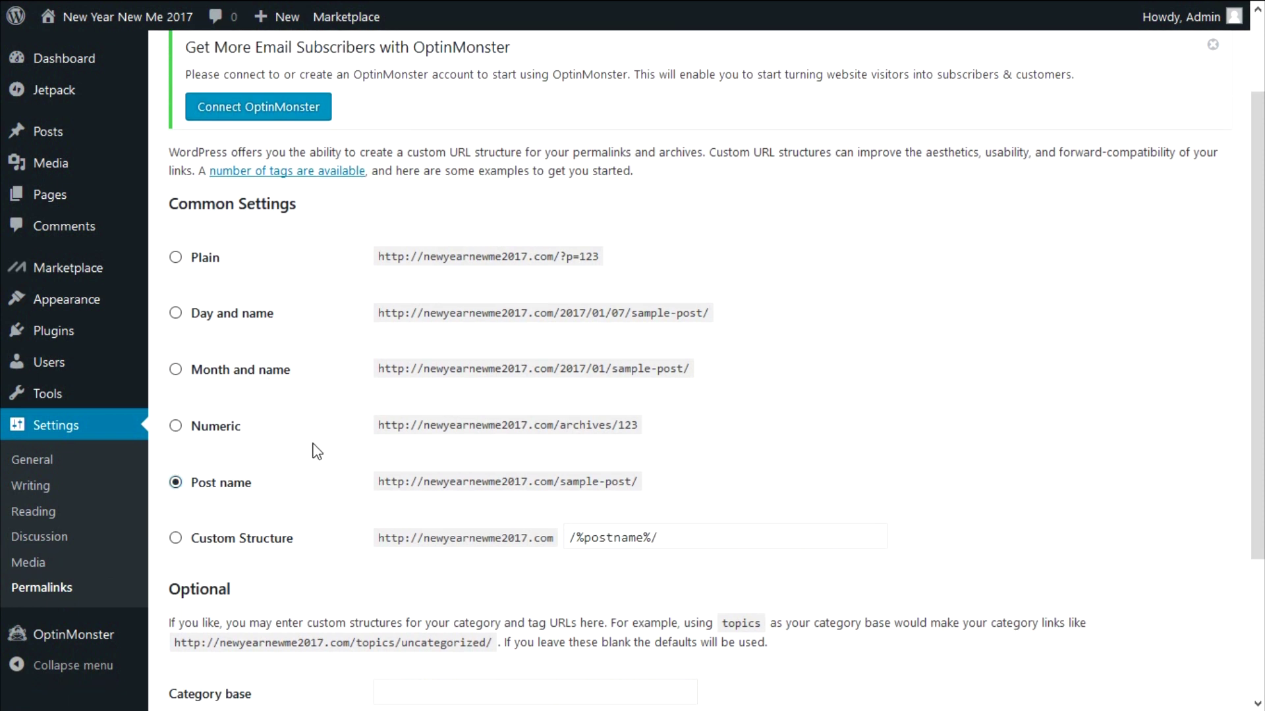
scroll(351, 412, down, 2)
scroll(338, 421, down, 1)
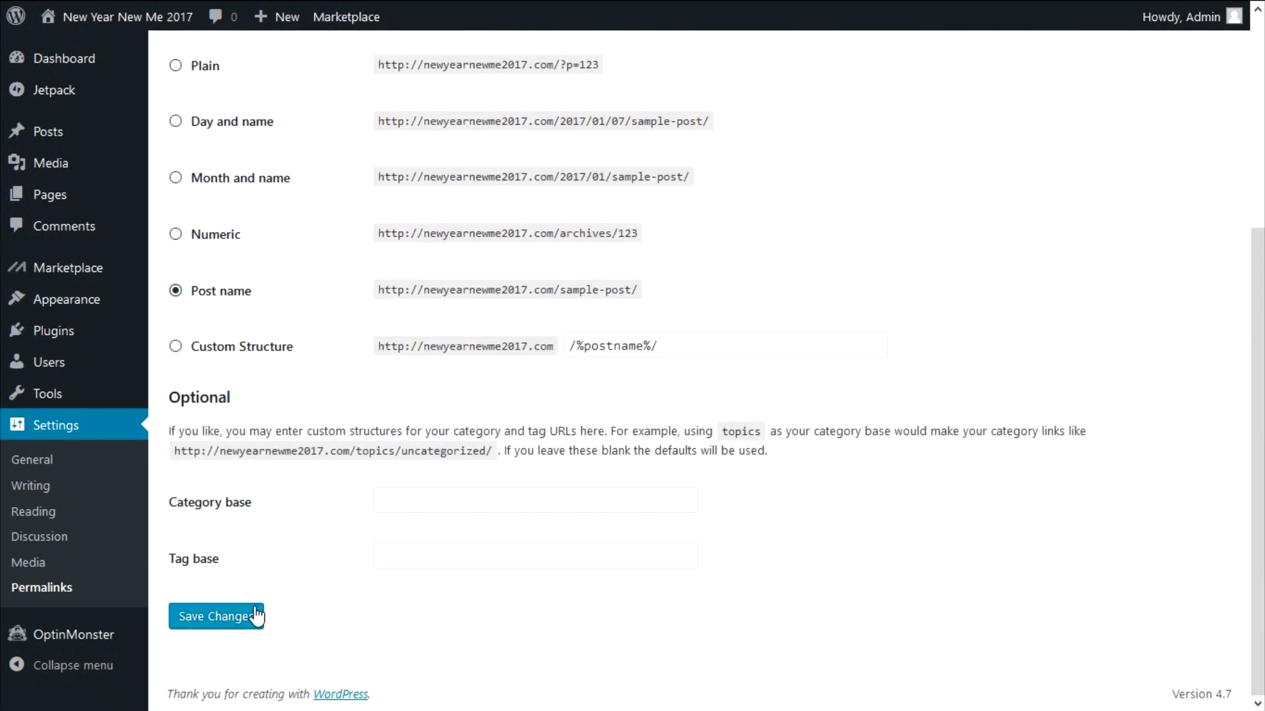
click(253, 622)
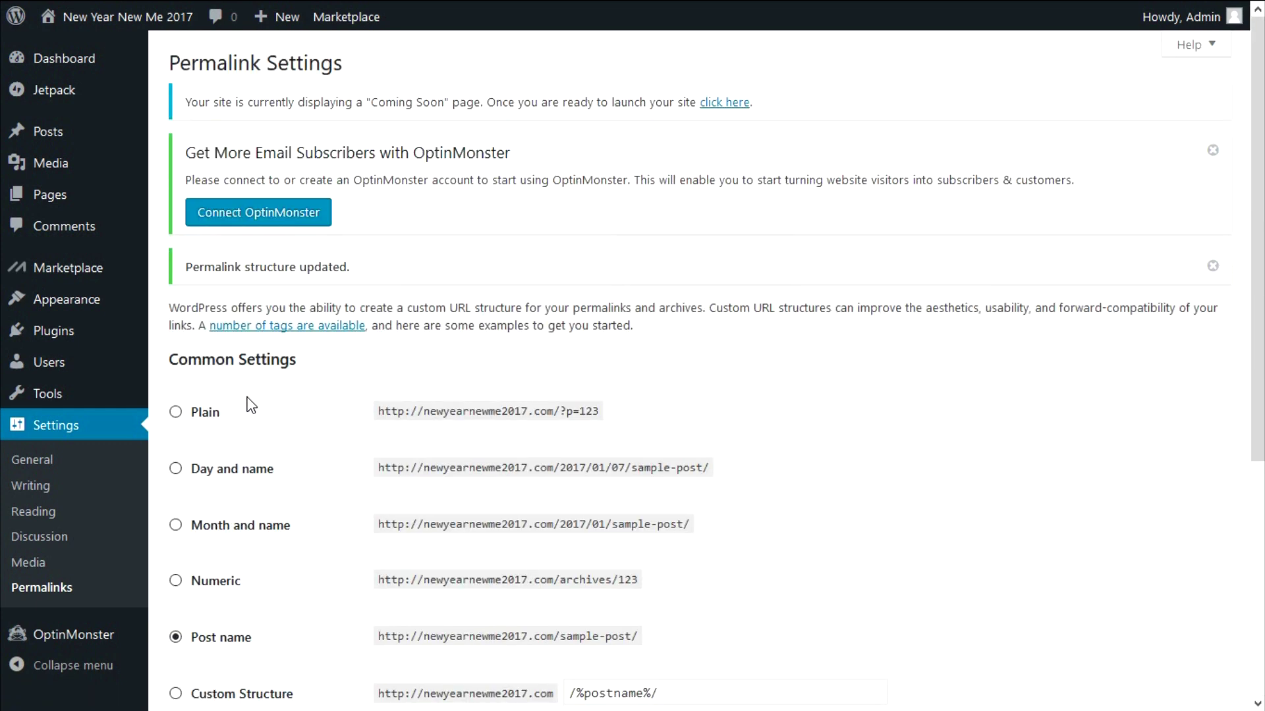
scroll(250, 405, down, 3)
click(249, 427)
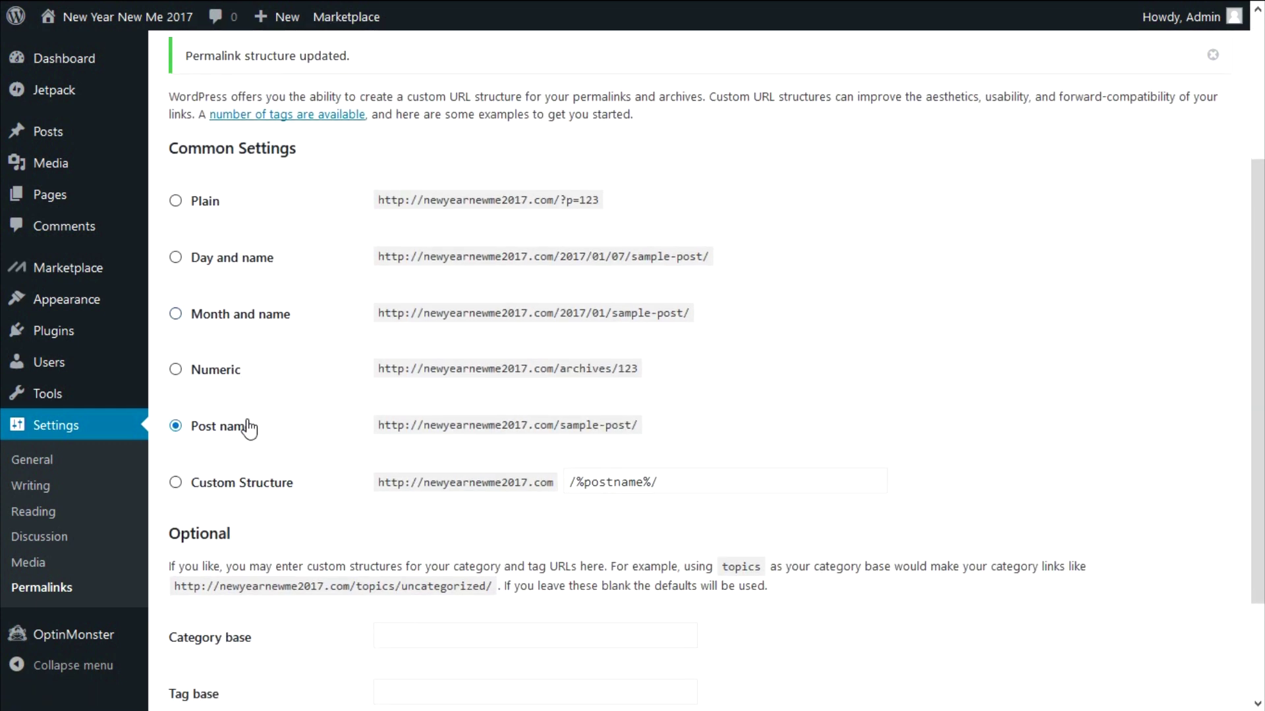
scroll(250, 422, down, 2)
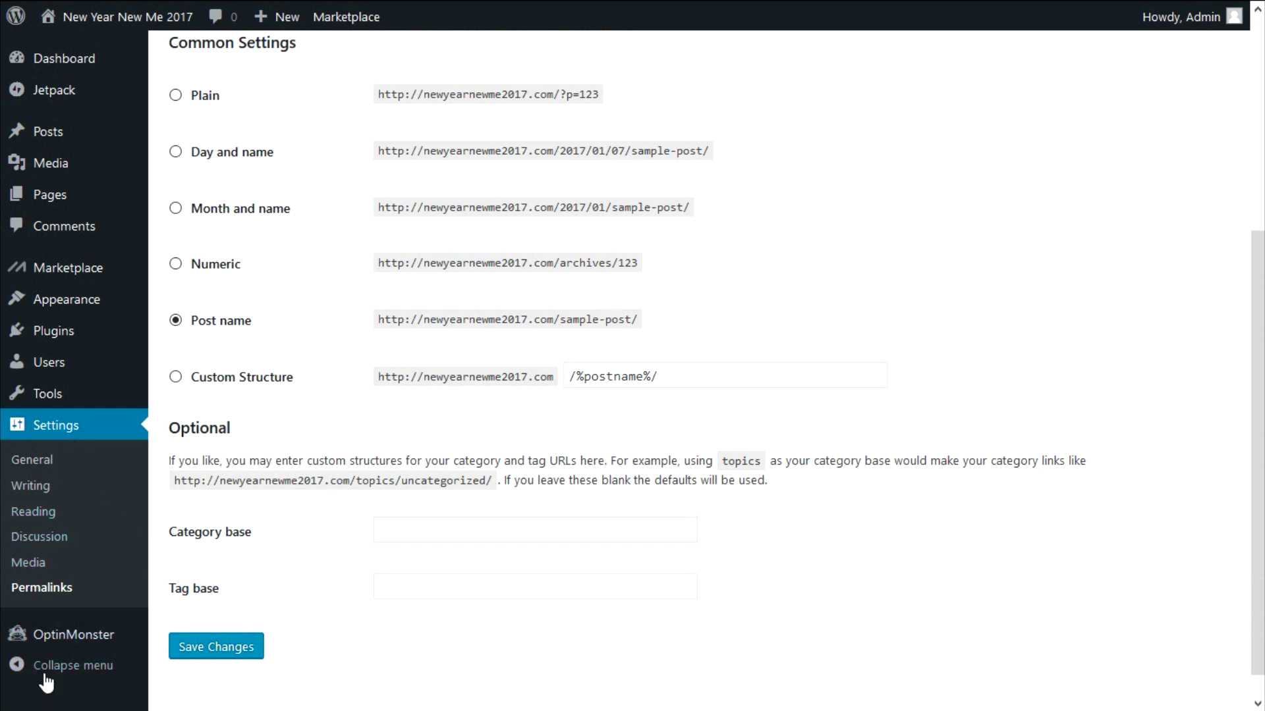
click(59, 463)
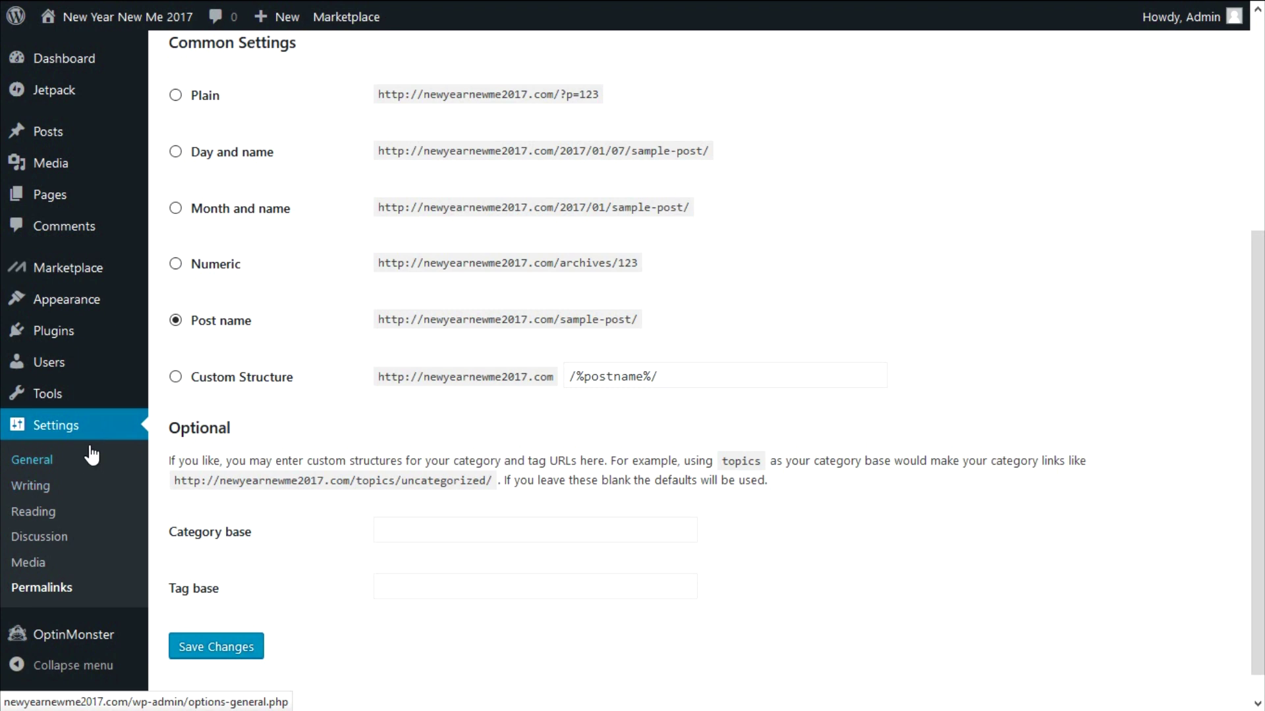
Scroll through the five installed plugins, then go to the Add Plugins page.
click(92, 333)
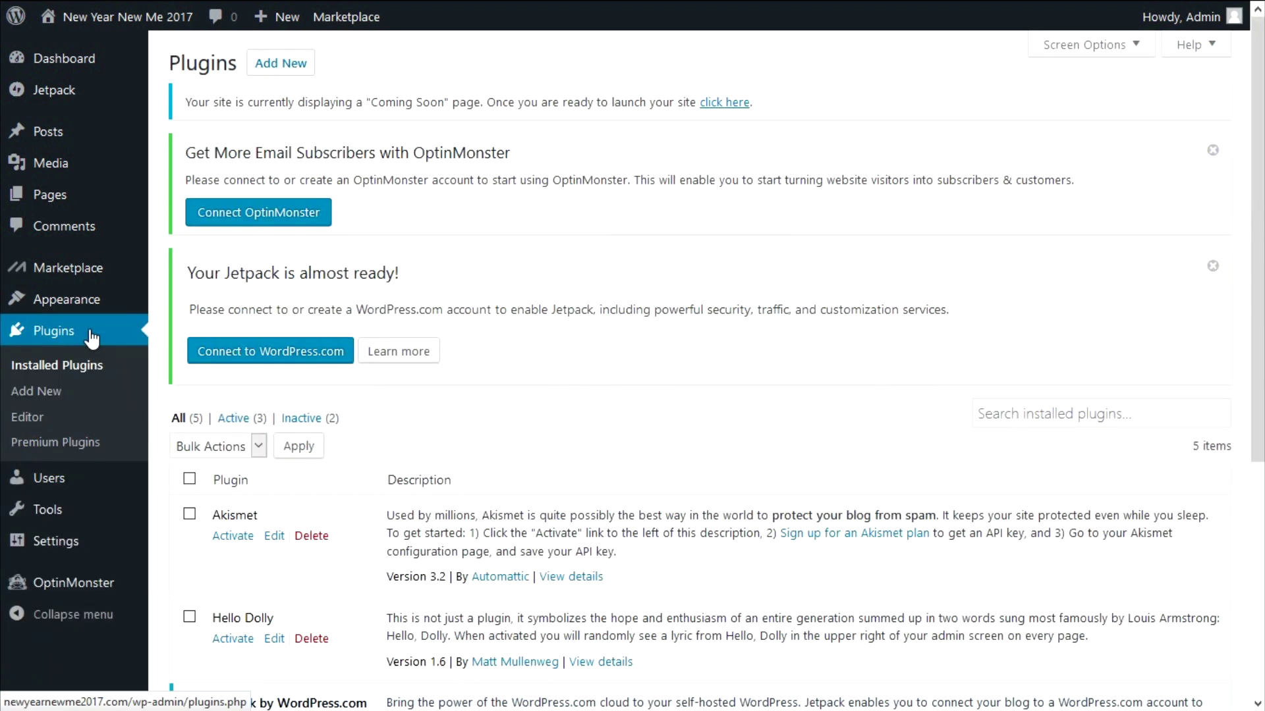
scroll(313, 336, down, 3)
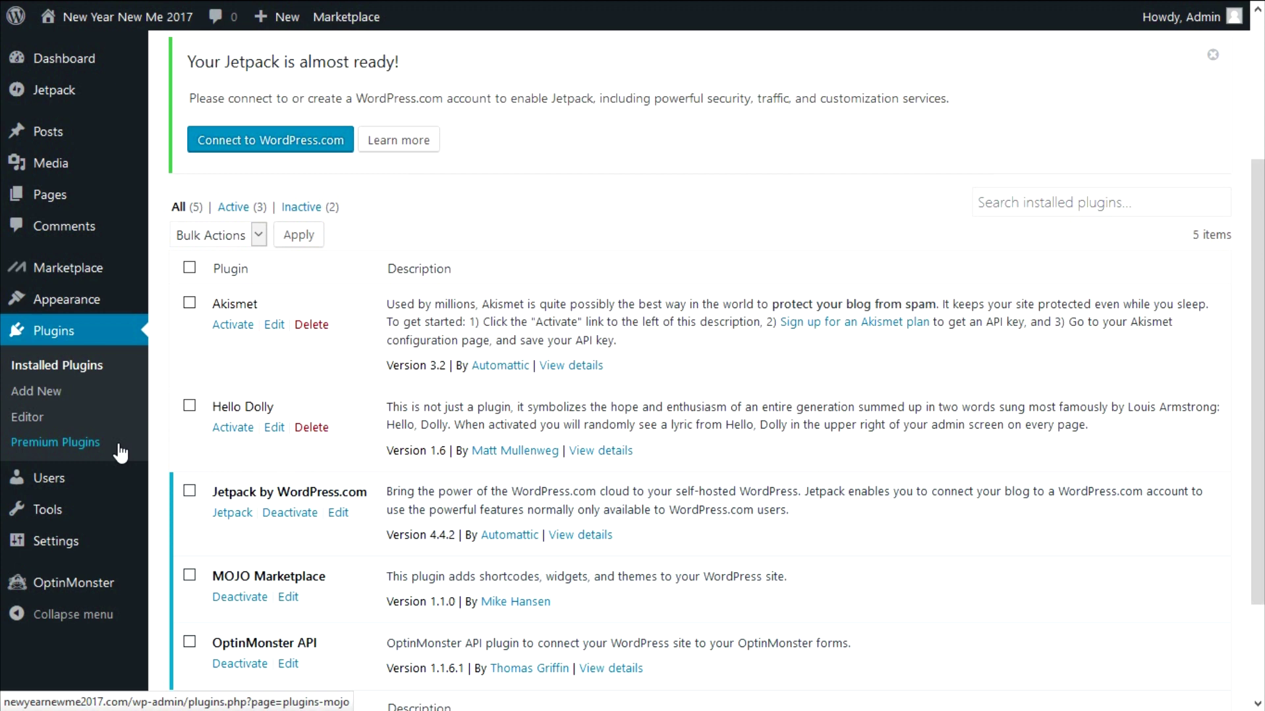
scroll(119, 453, up, 2)
scroll(160, 397, down, 4)
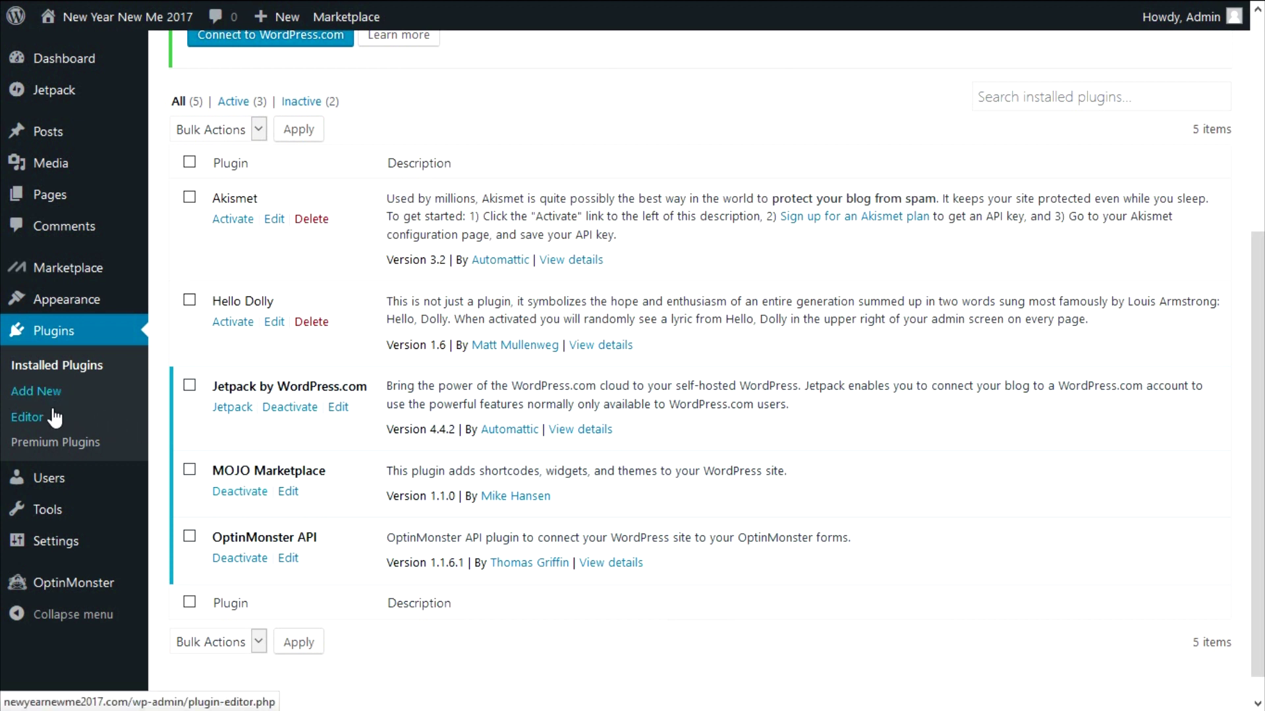
click(74, 374)
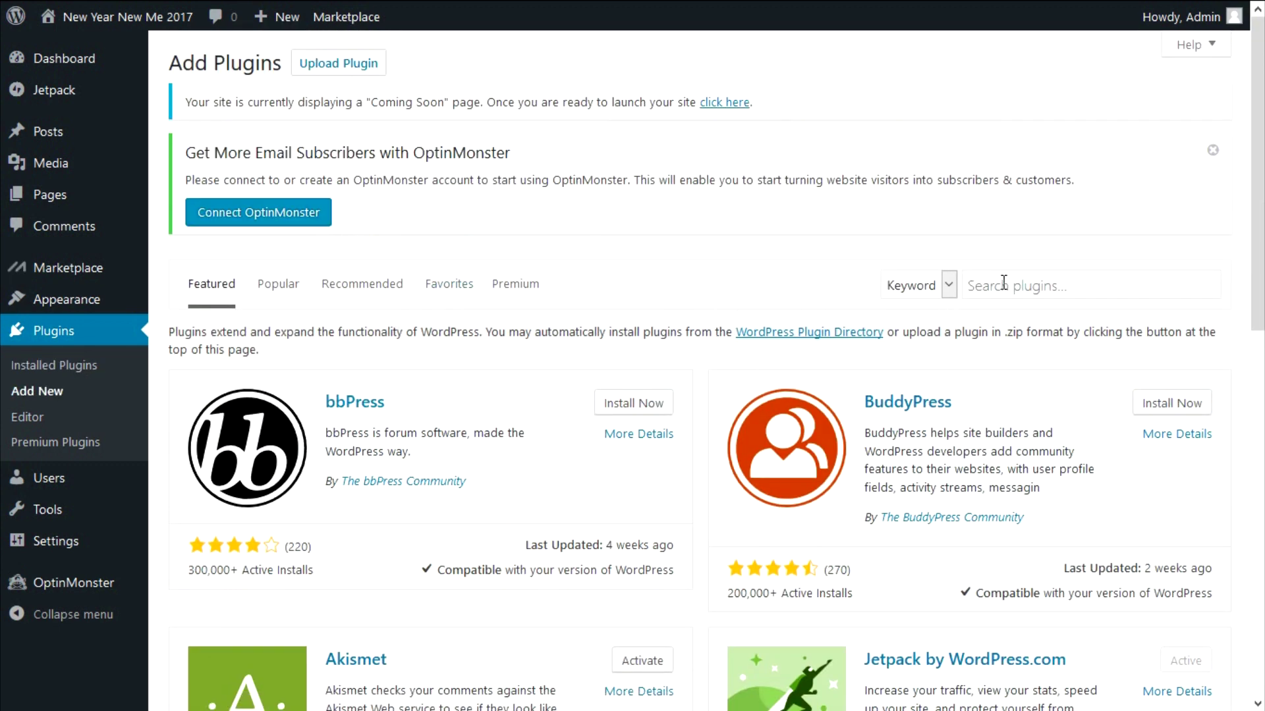
From the Popular plugins list, install WP Super Cache, Wordfence Security and Yoast SEO.
click(296, 287)
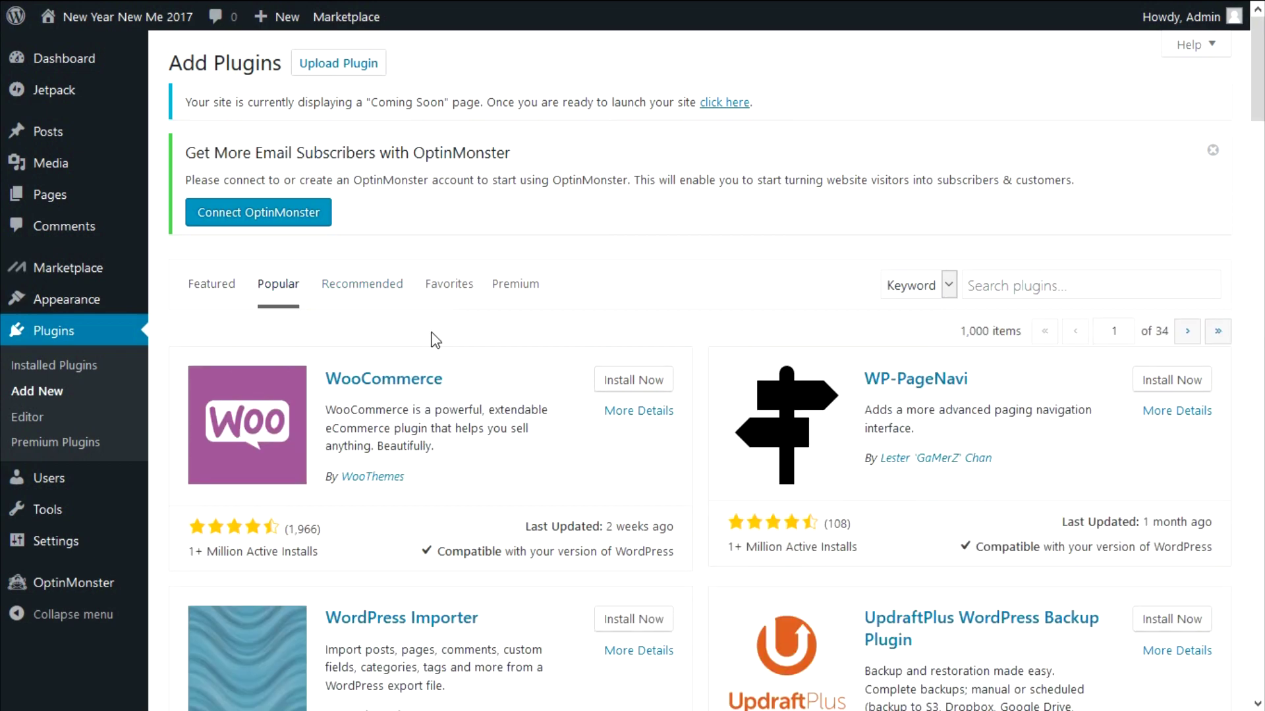
scroll(434, 340, down, 15)
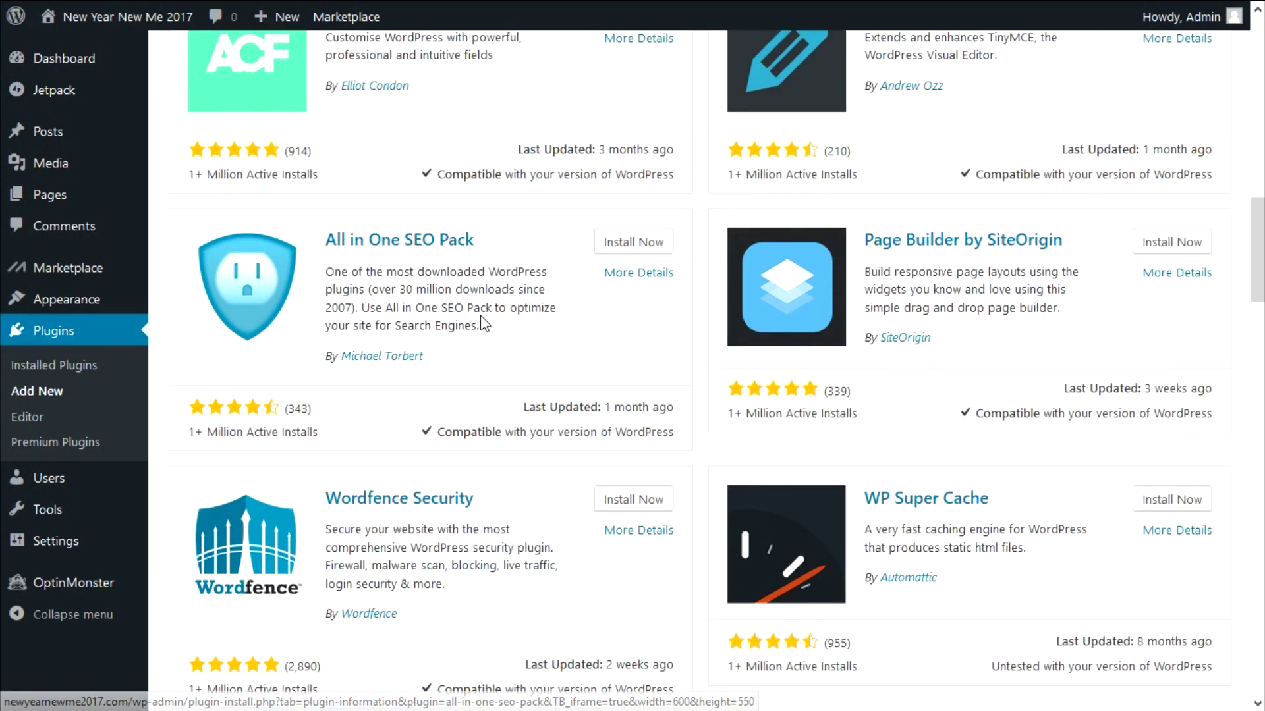
scroll(574, 295, up, 4)
scroll(585, 306, down, 3)
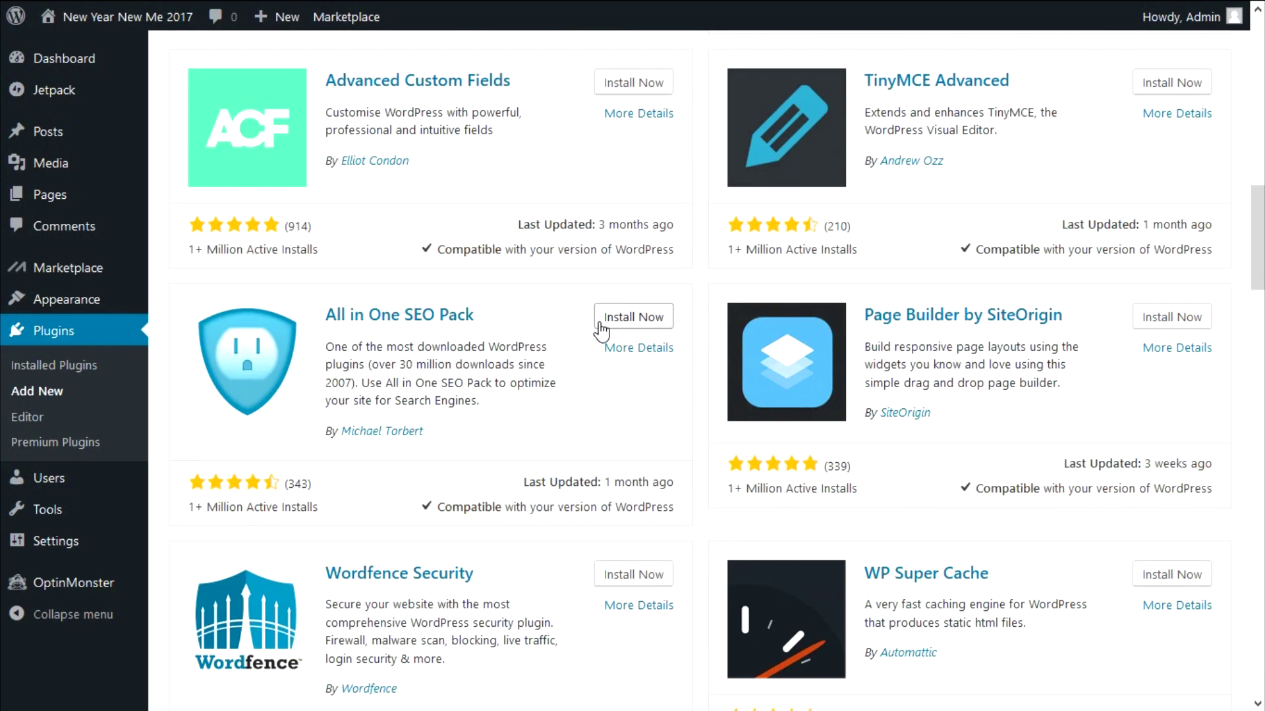
scroll(600, 329, down, 2)
click(1166, 469)
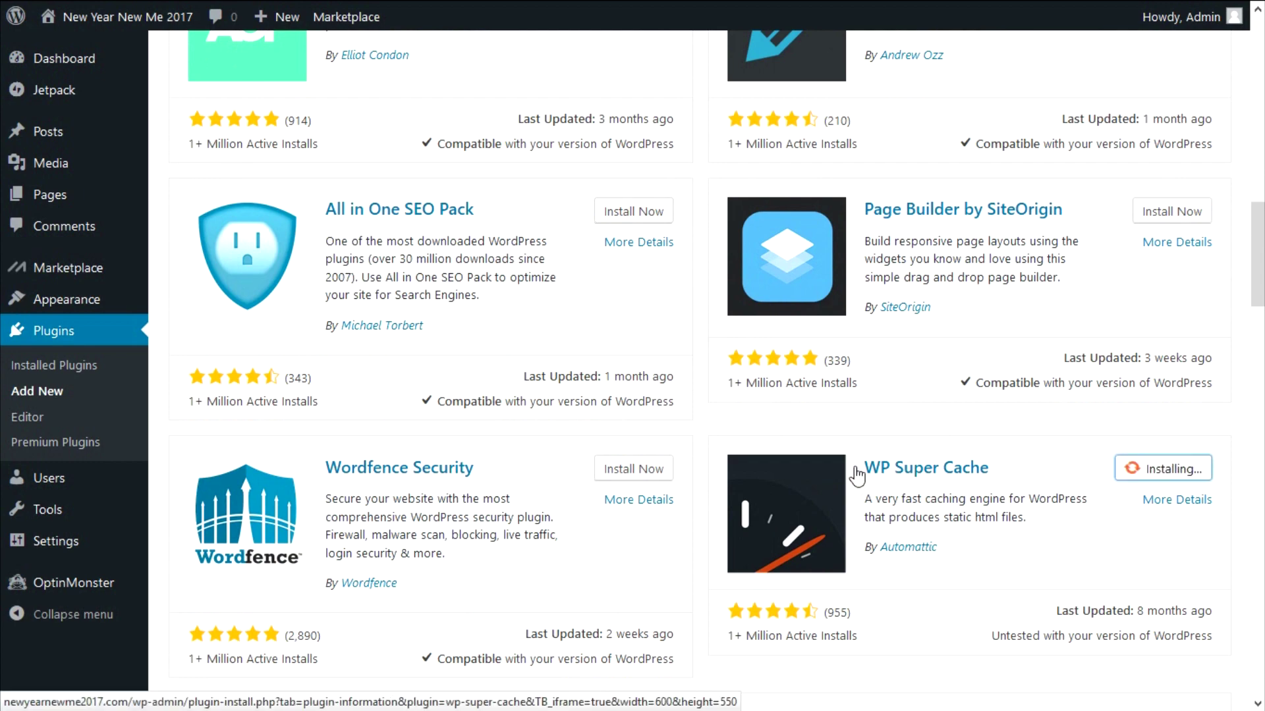
click(649, 469)
scroll(632, 408, down, 5)
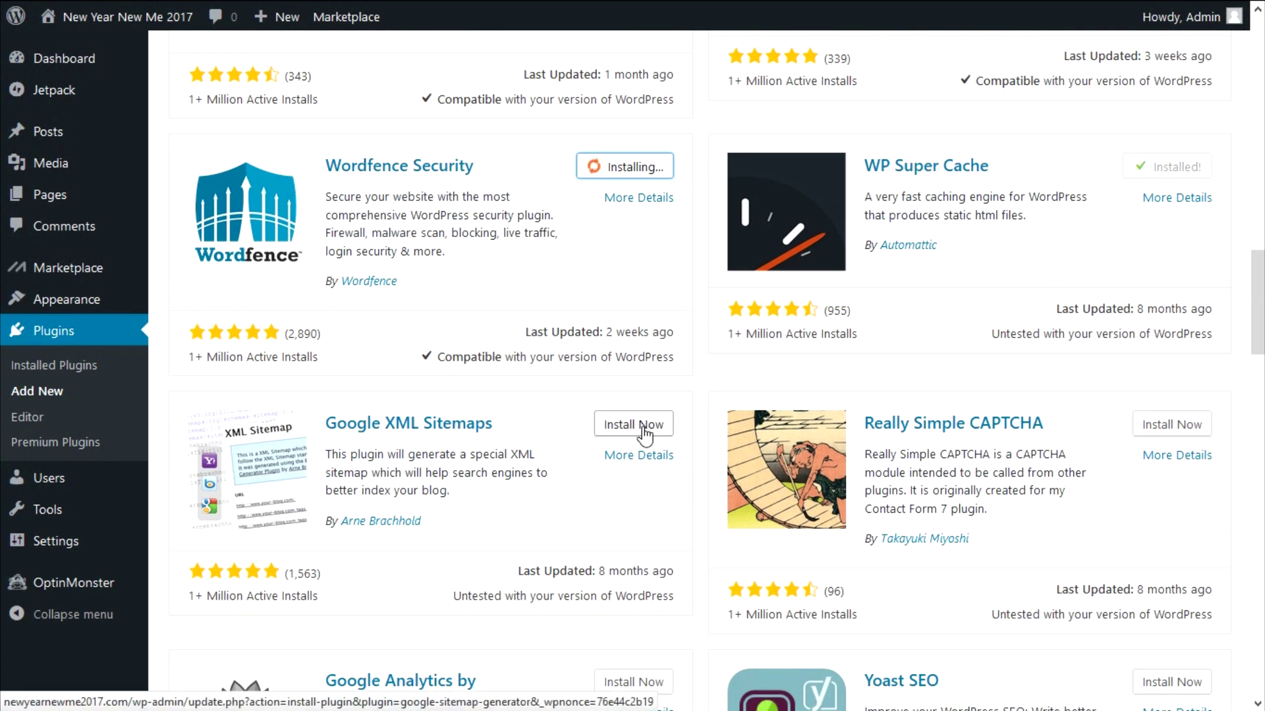
scroll(644, 431, down, 7)
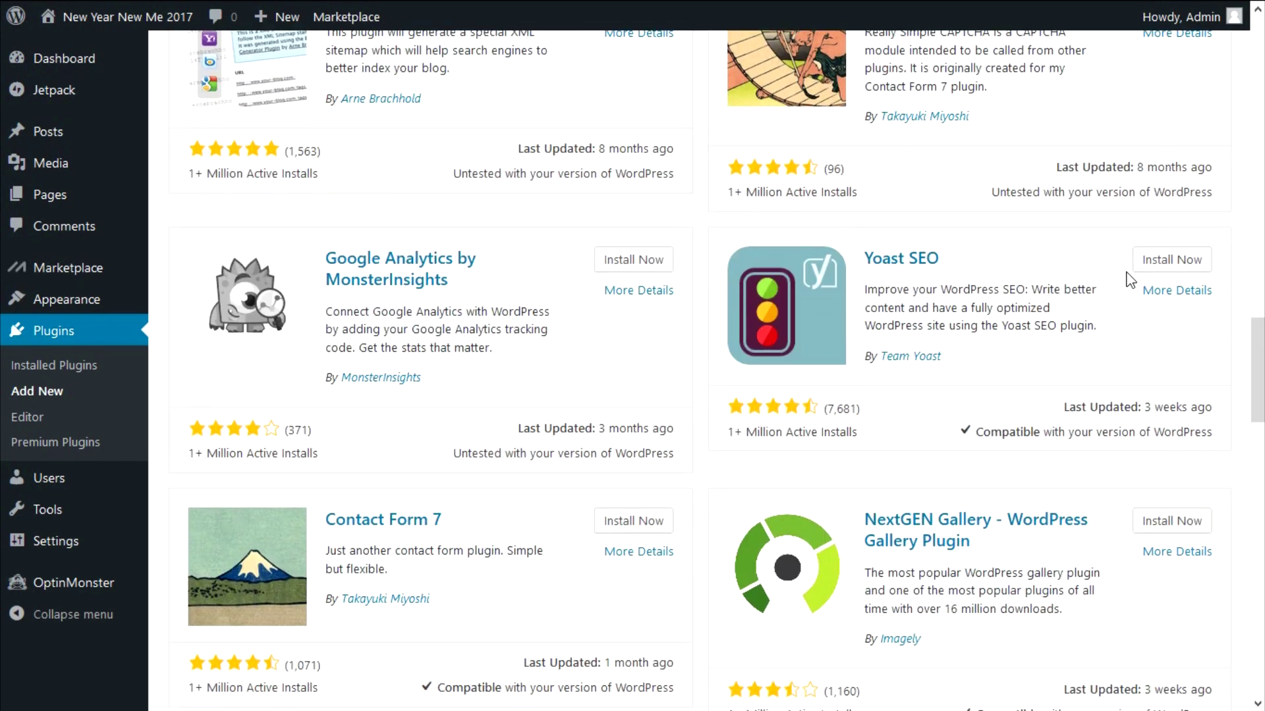
click(1171, 260)
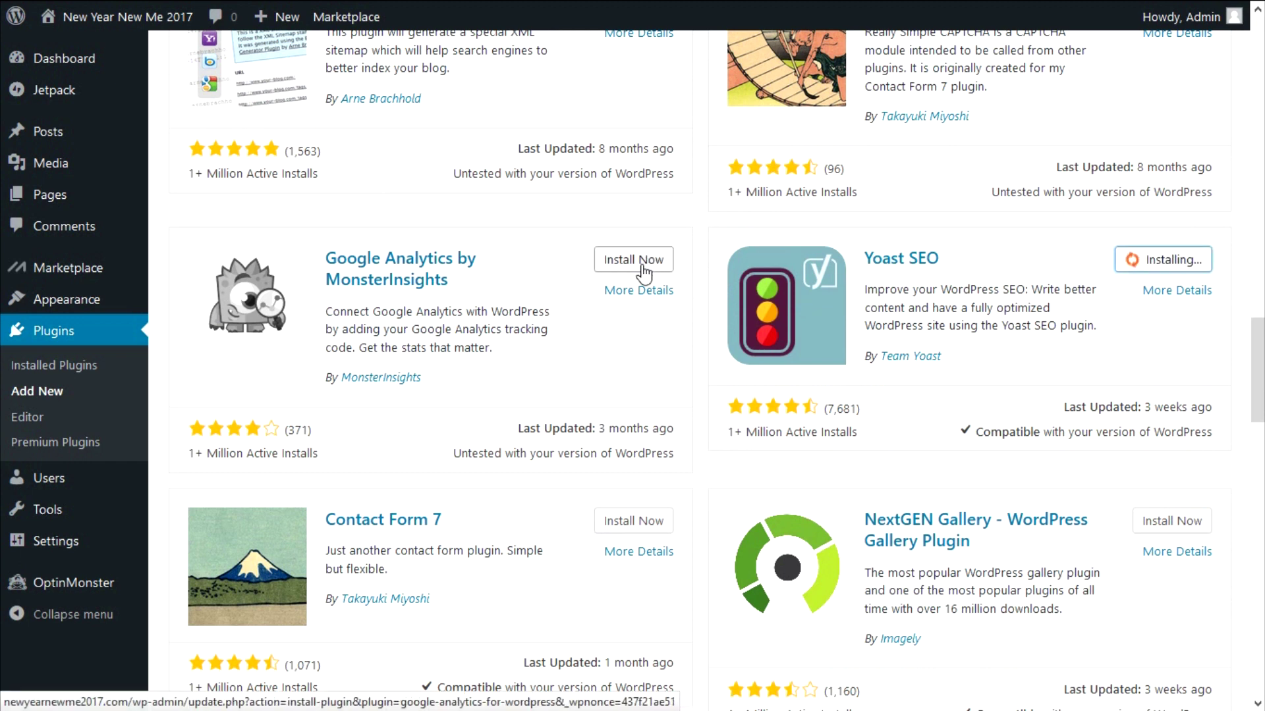
scroll(645, 273, up, 7)
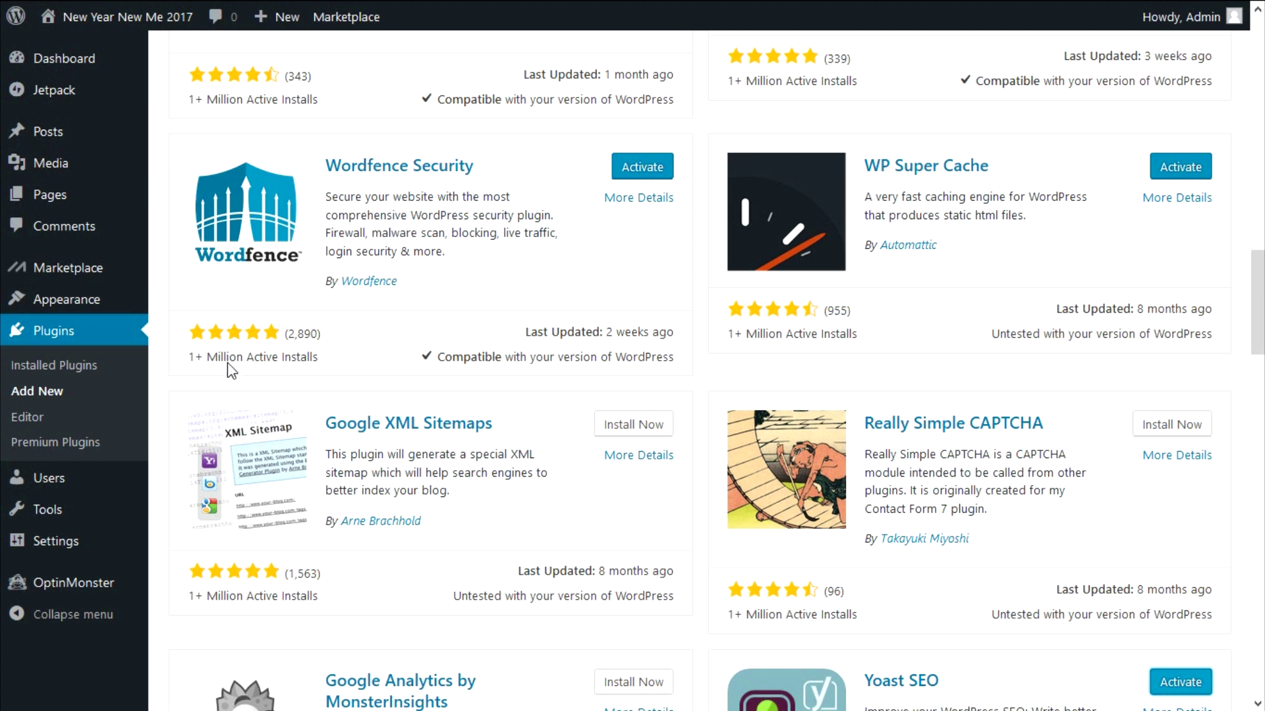
click(54, 366)
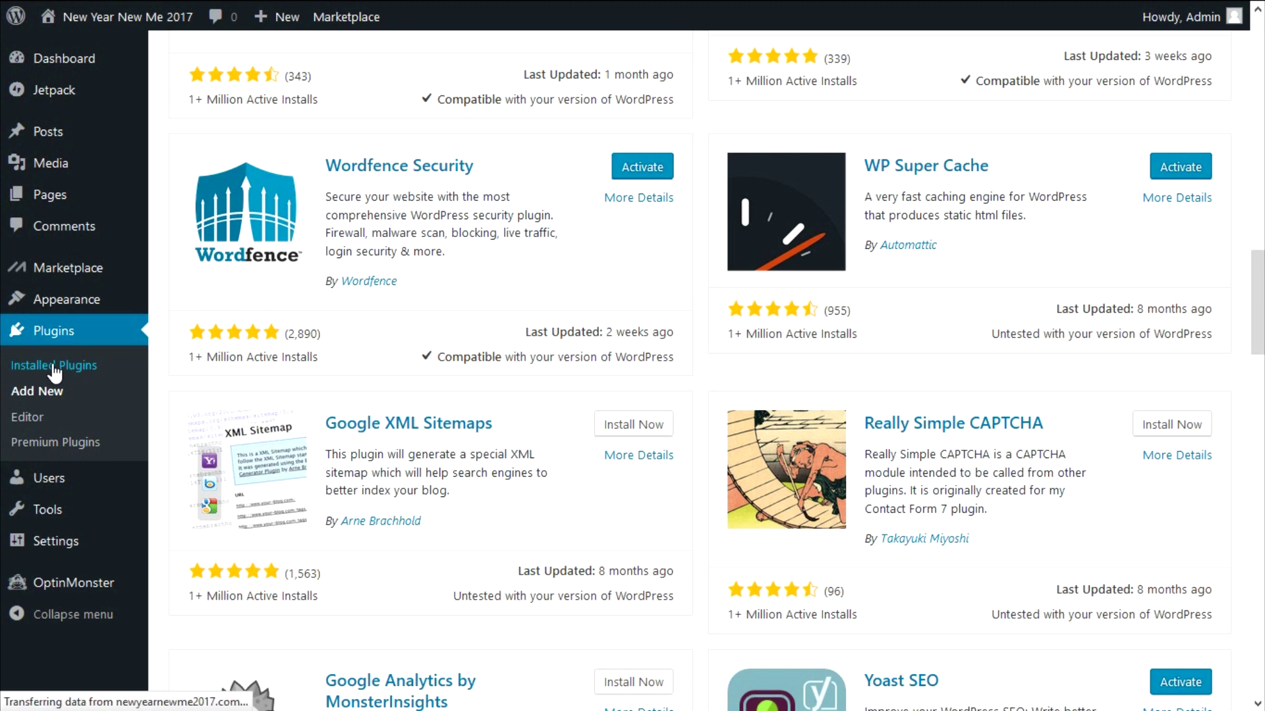
Select all installed plugins except Akismet and Hello Dolly.
click(134, 369)
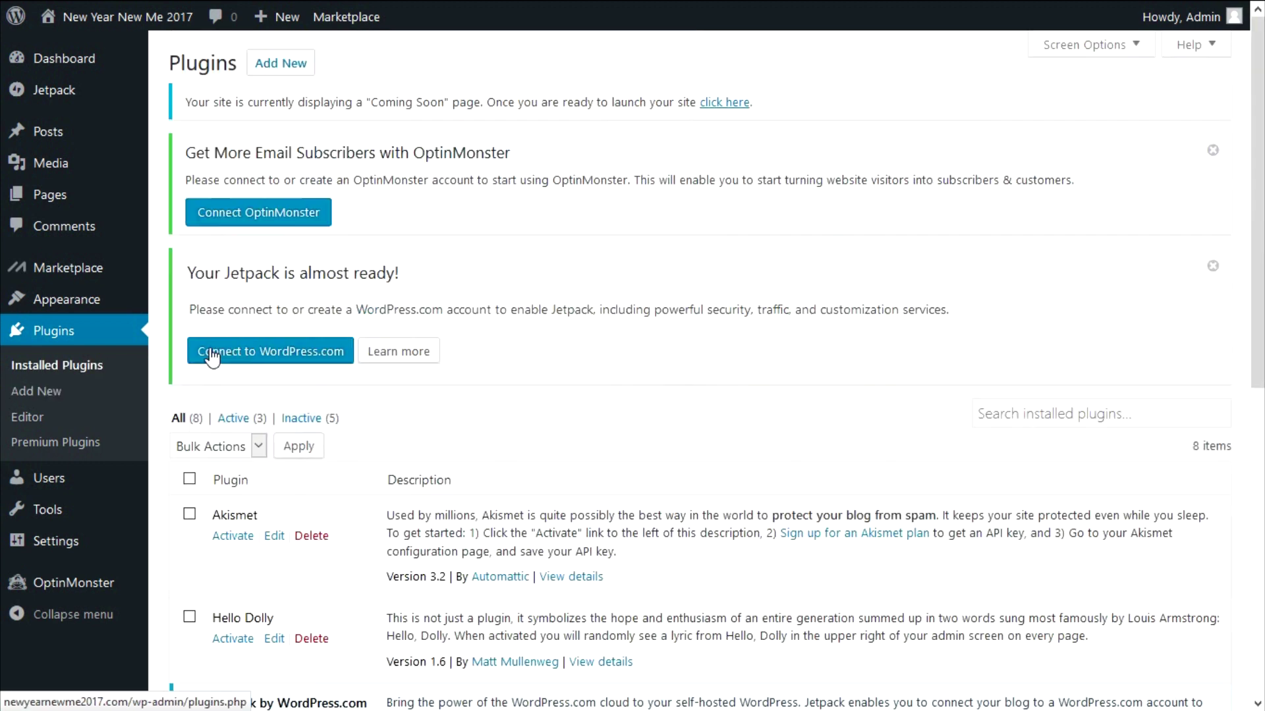
scroll(211, 373, down, 3)
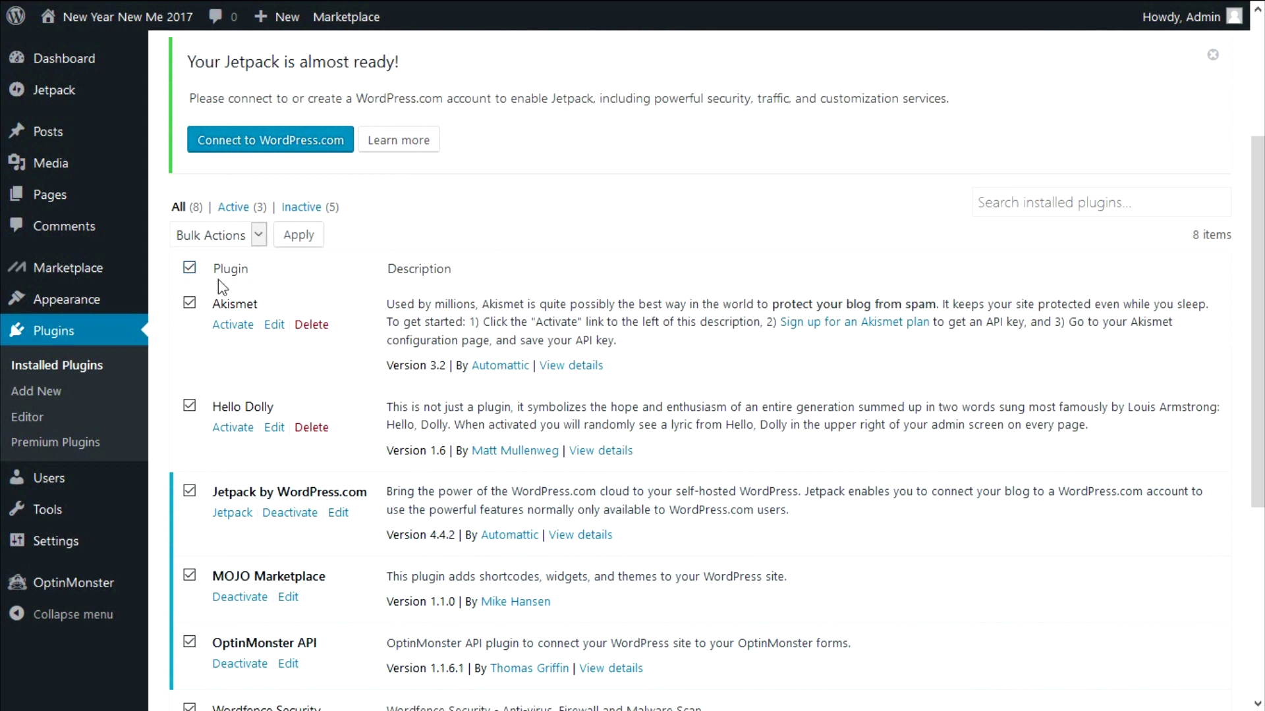
scroll(200, 274, down, 5)
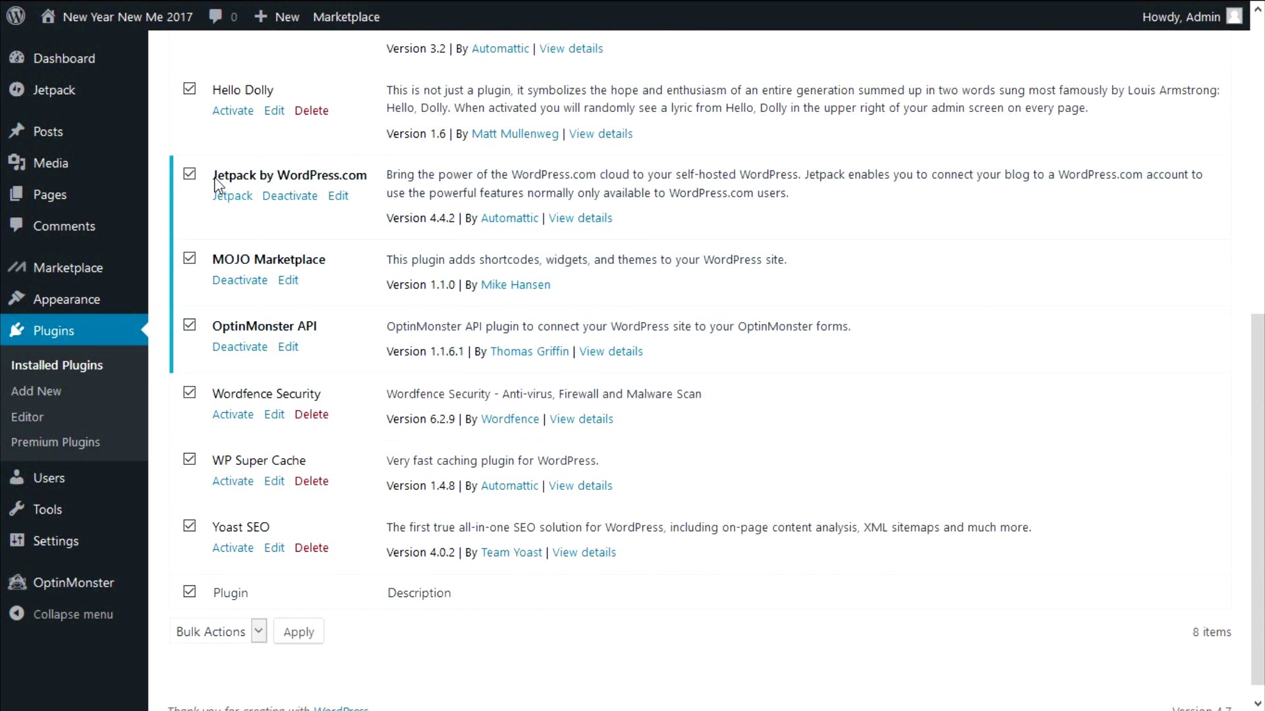
scroll(194, 140, up, 3)
click(189, 197)
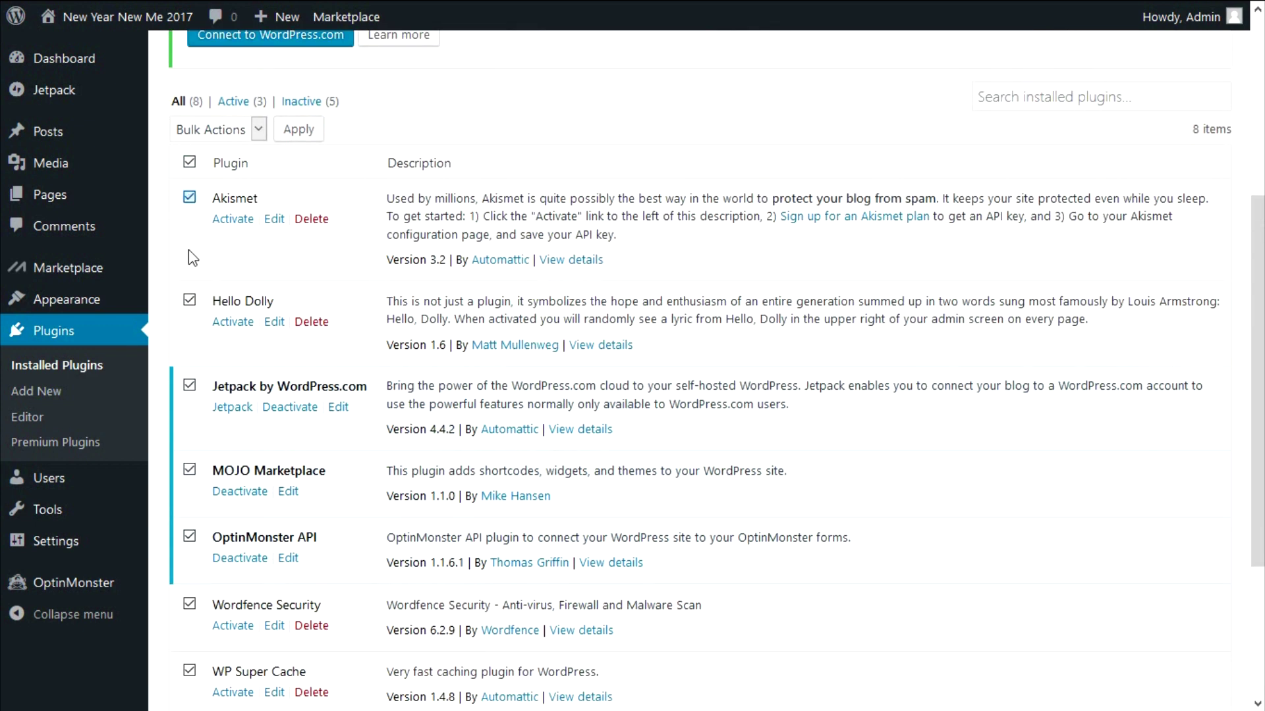
click(190, 300)
Apply the Activate bulk action to the selected plugins.
click(243, 125)
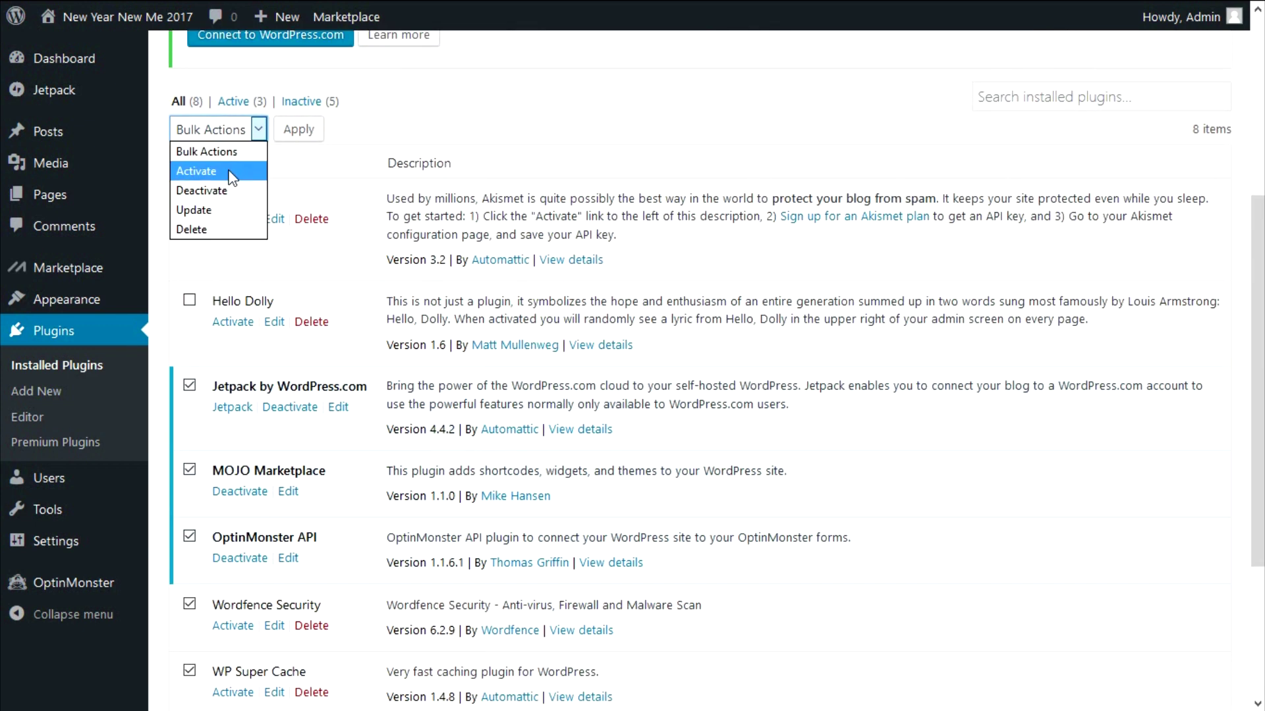
click(237, 169)
scroll(308, 178, down, 3)
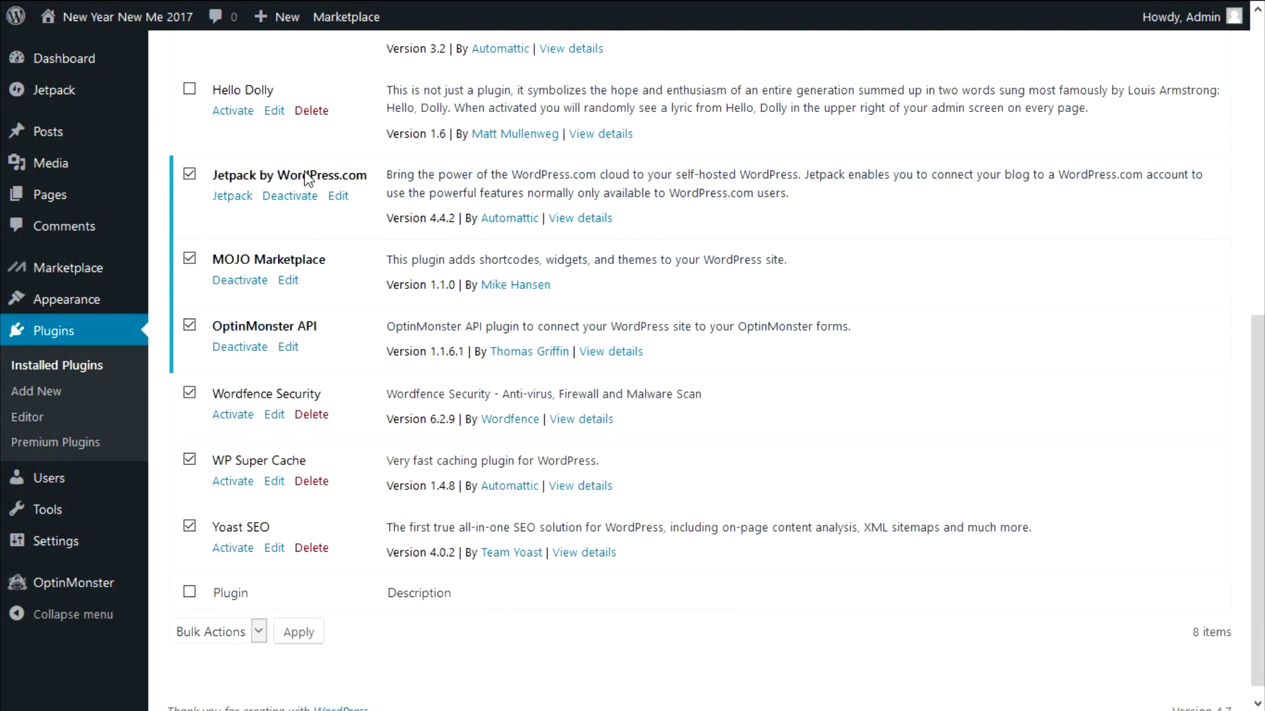
click(299, 632)
mouse_move(66, 299)
click(168, 303)
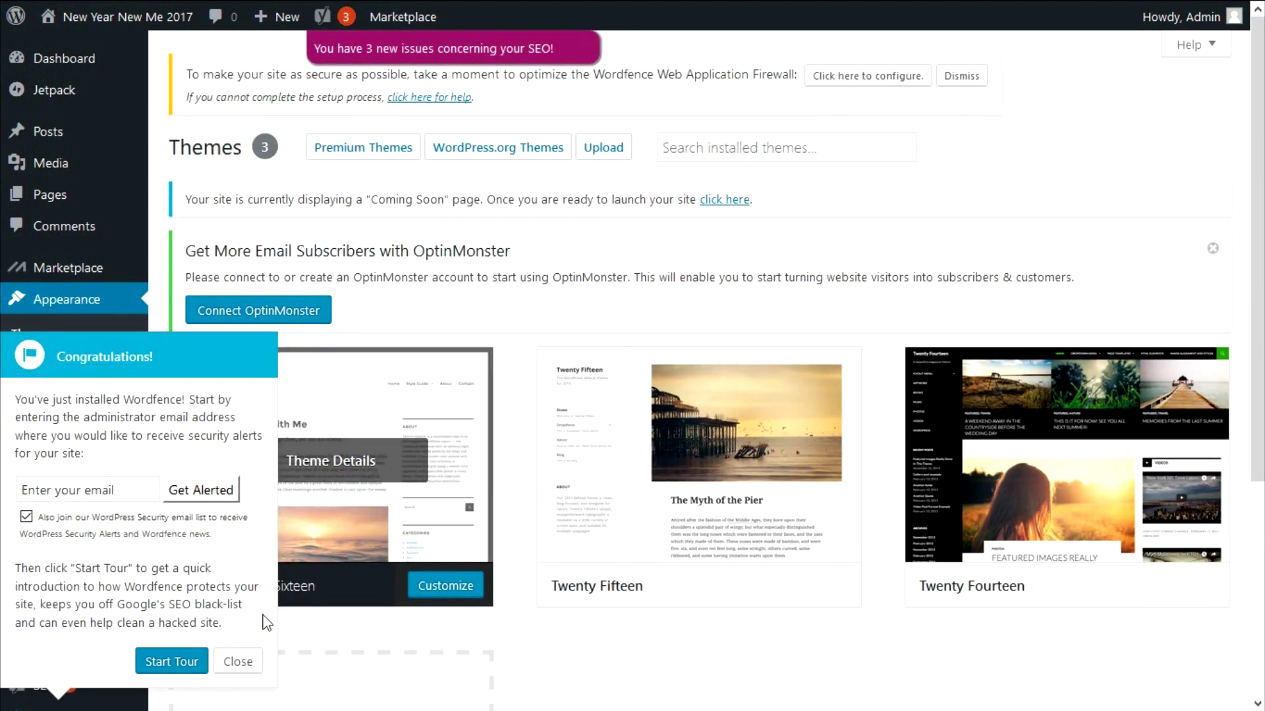
Close the Wordfence welcome, browse the Sidebar widgets, and open the live site in a new tab.
click(238, 661)
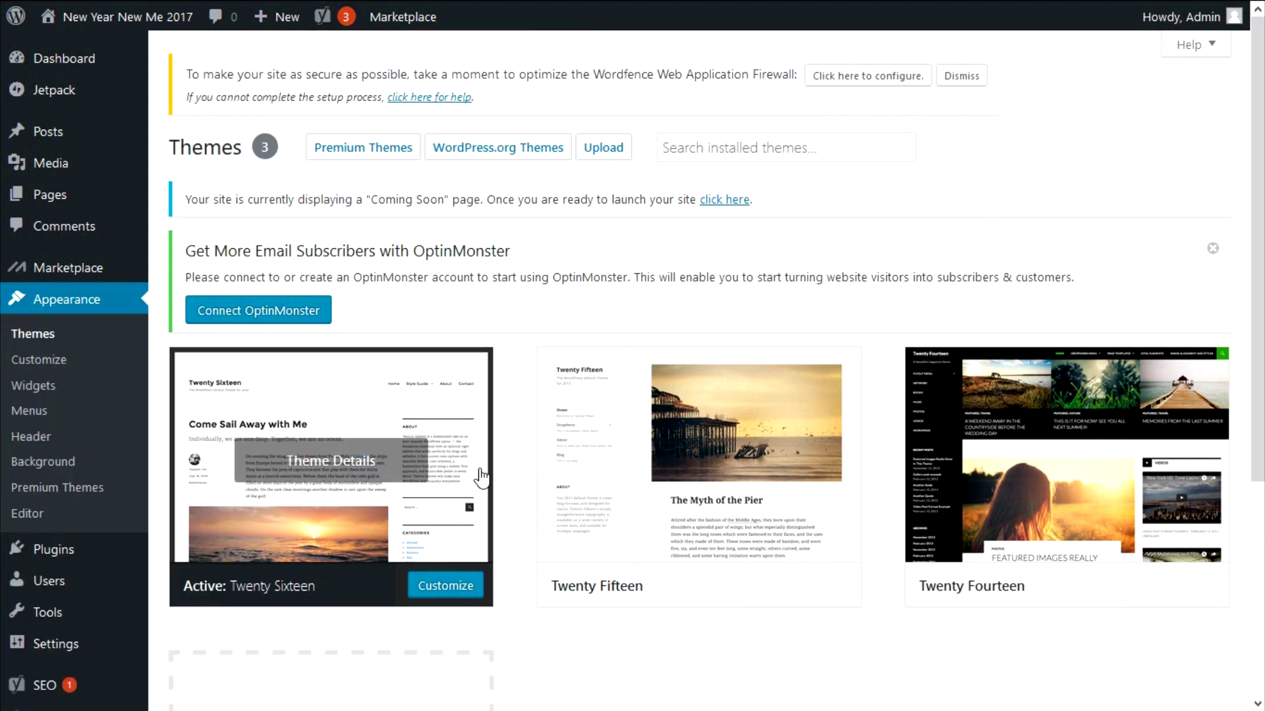
scroll(531, 424, down, 2)
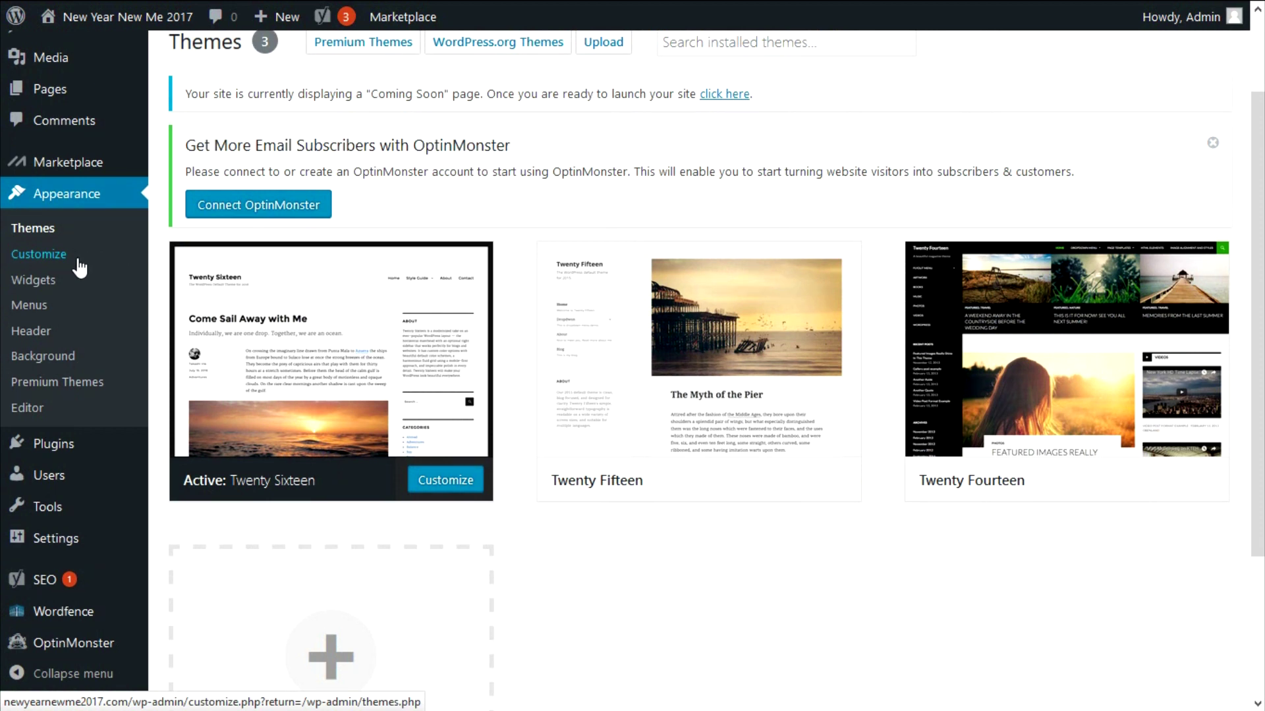
click(43, 288)
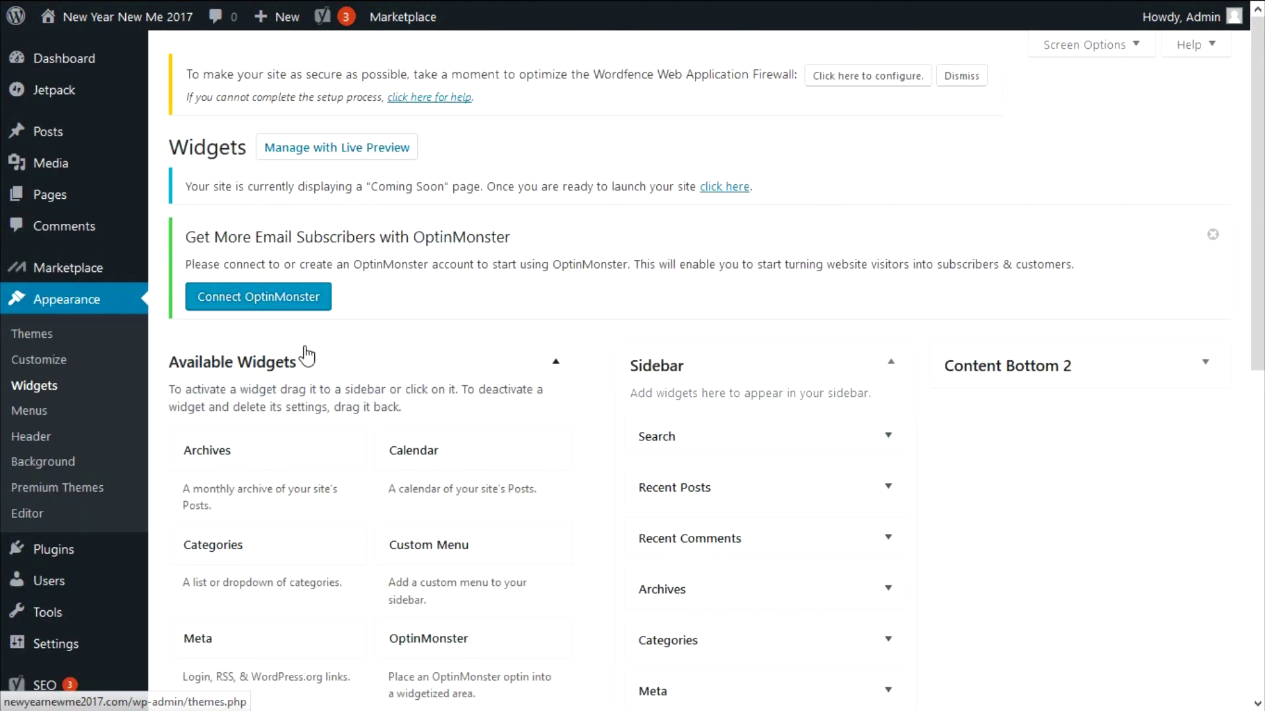
scroll(318, 339, down, 2)
scroll(318, 339, down, 2)
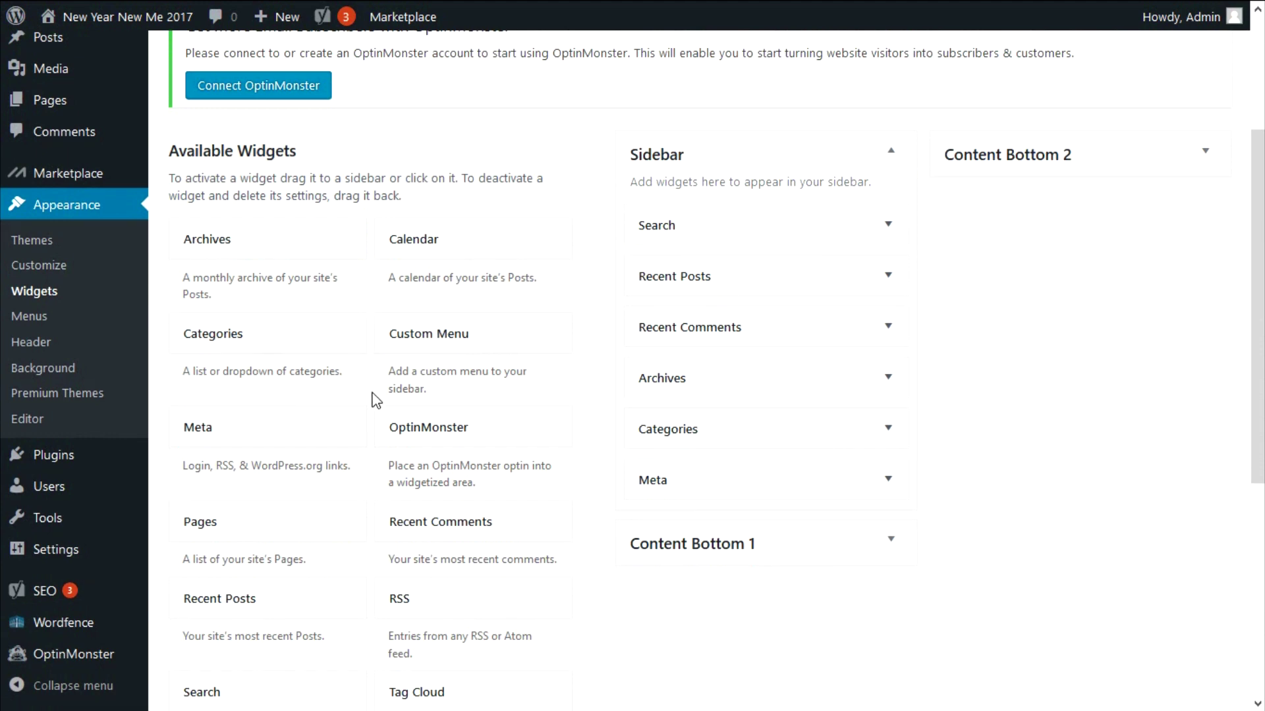
scroll(369, 395, down, 2)
scroll(373, 394, down, 1)
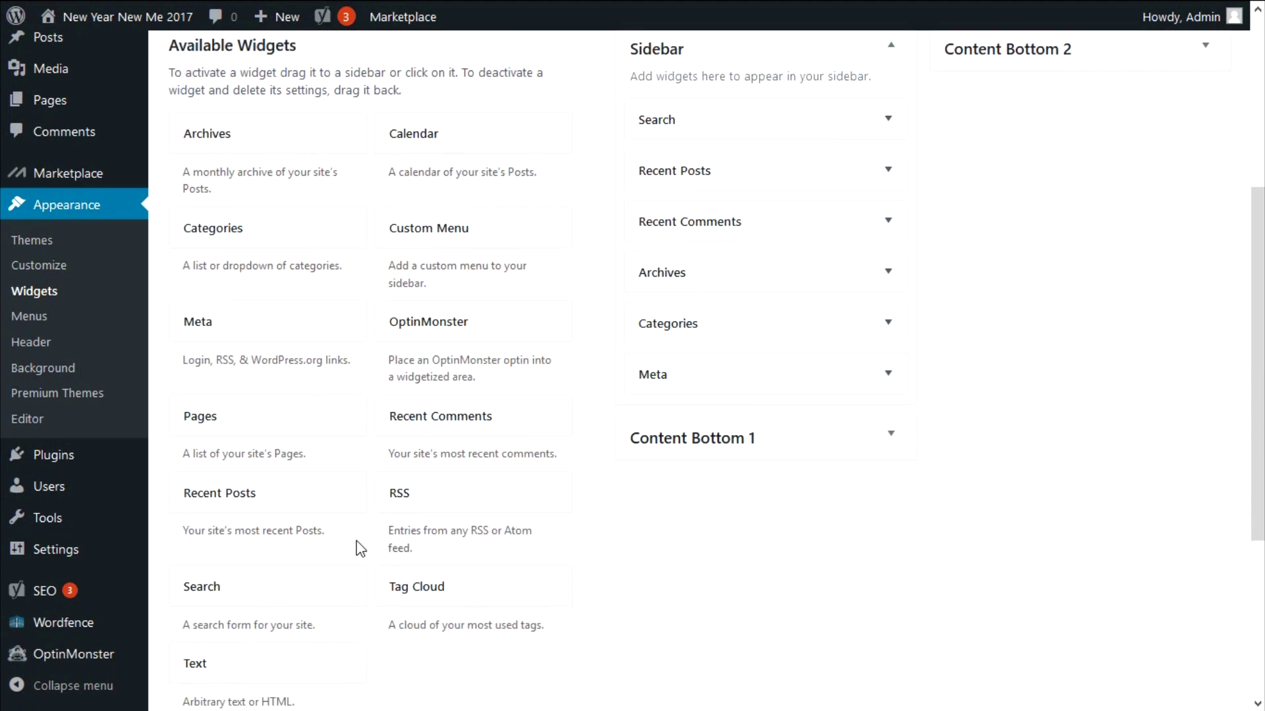
scroll(377, 488, up, 2)
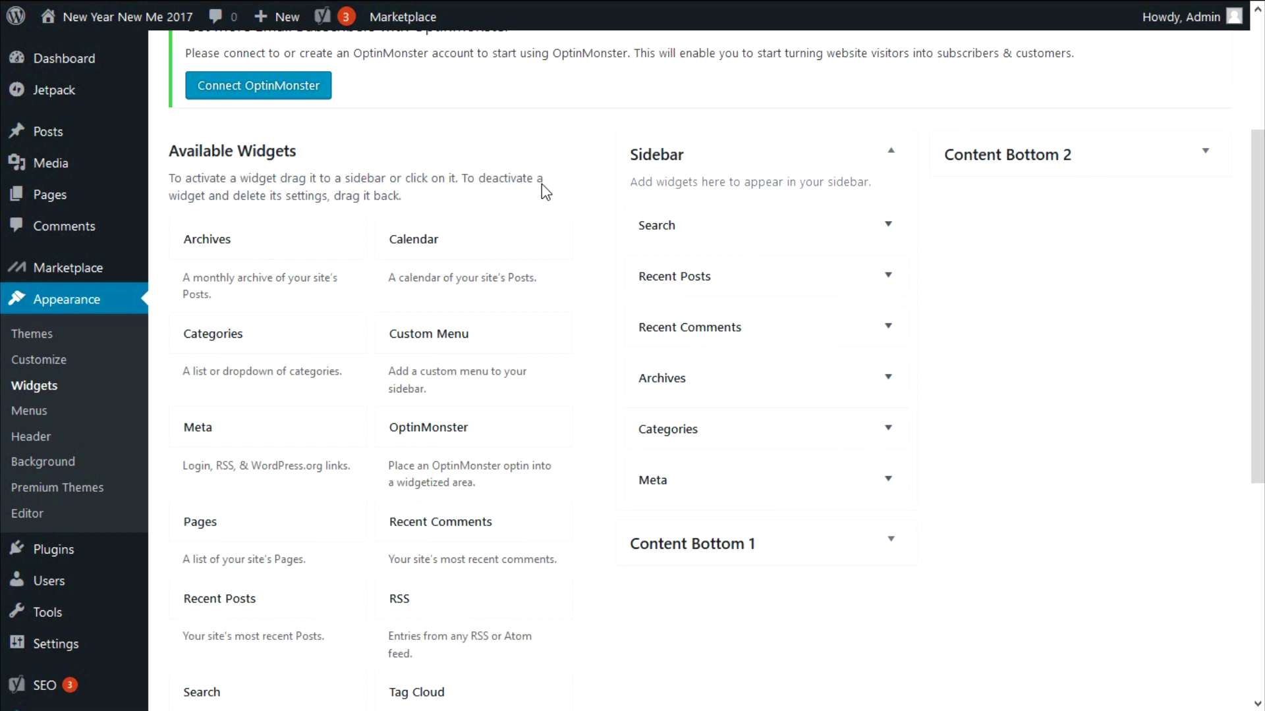
middle_click(164, 20)
After checking the live site tab, delete the Meta widget from the Sidebar.
click(264, 14)
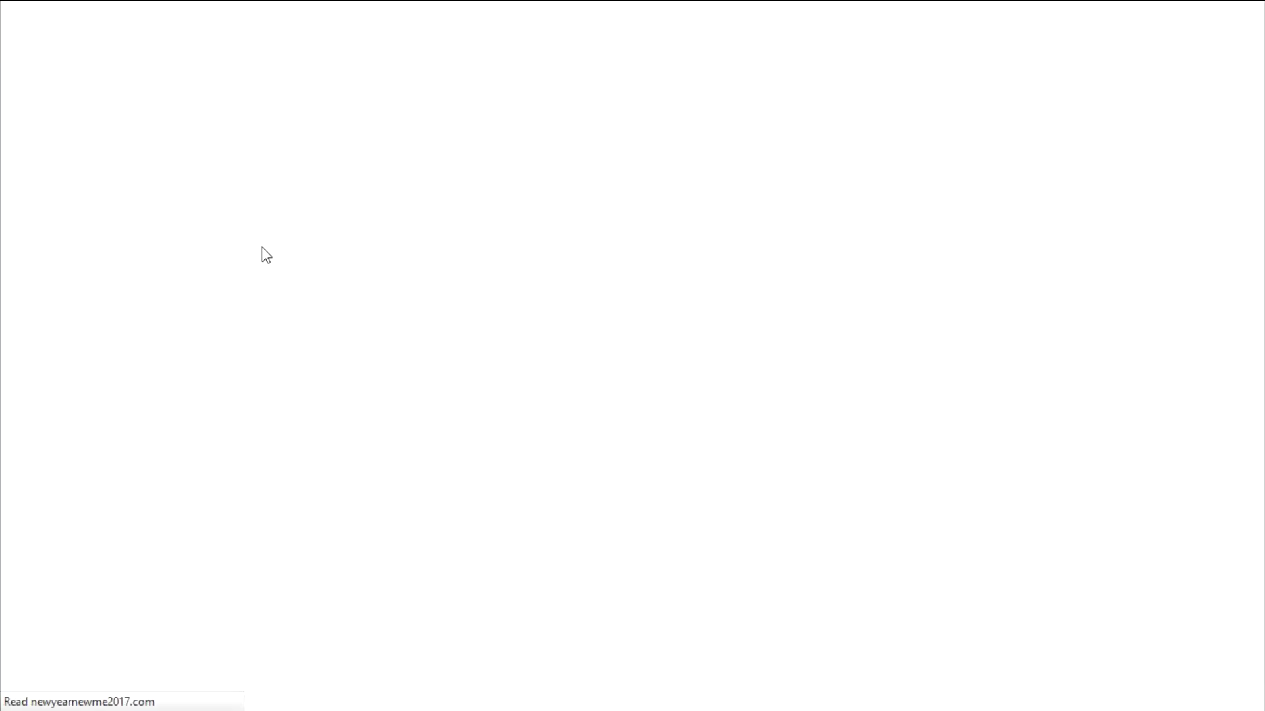
scroll(328, 245, down, 3)
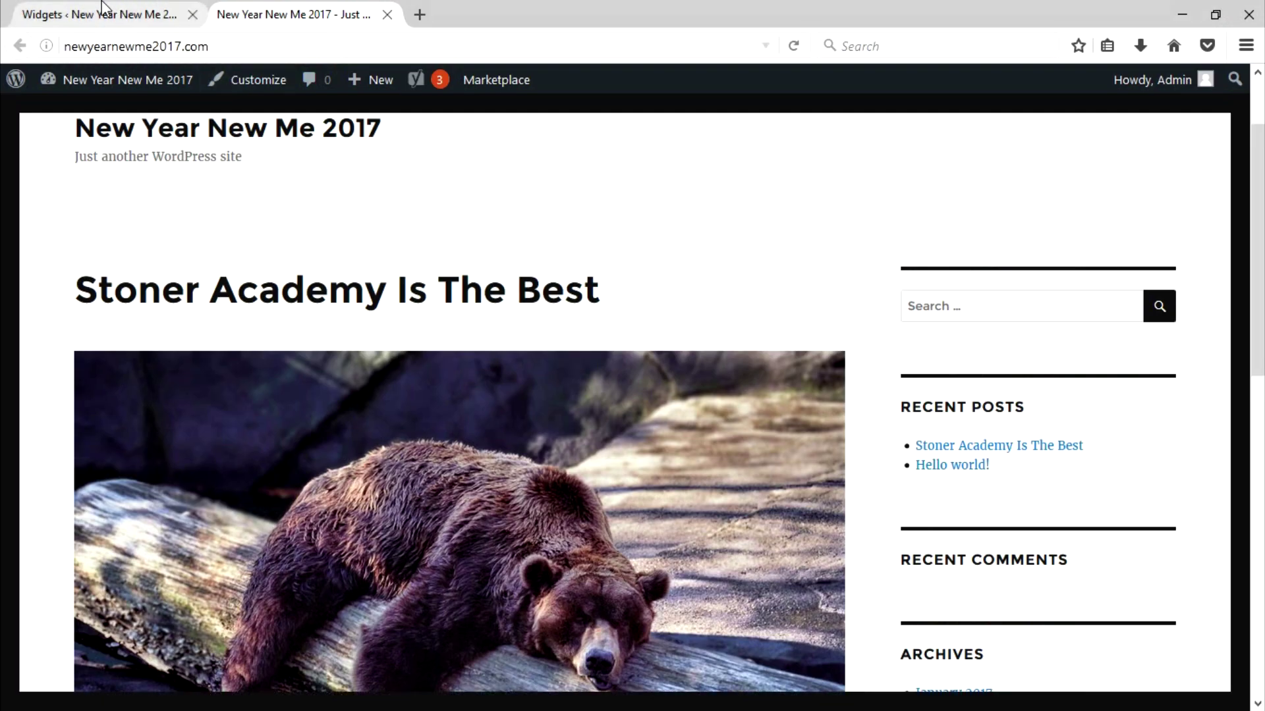
click(102, 6)
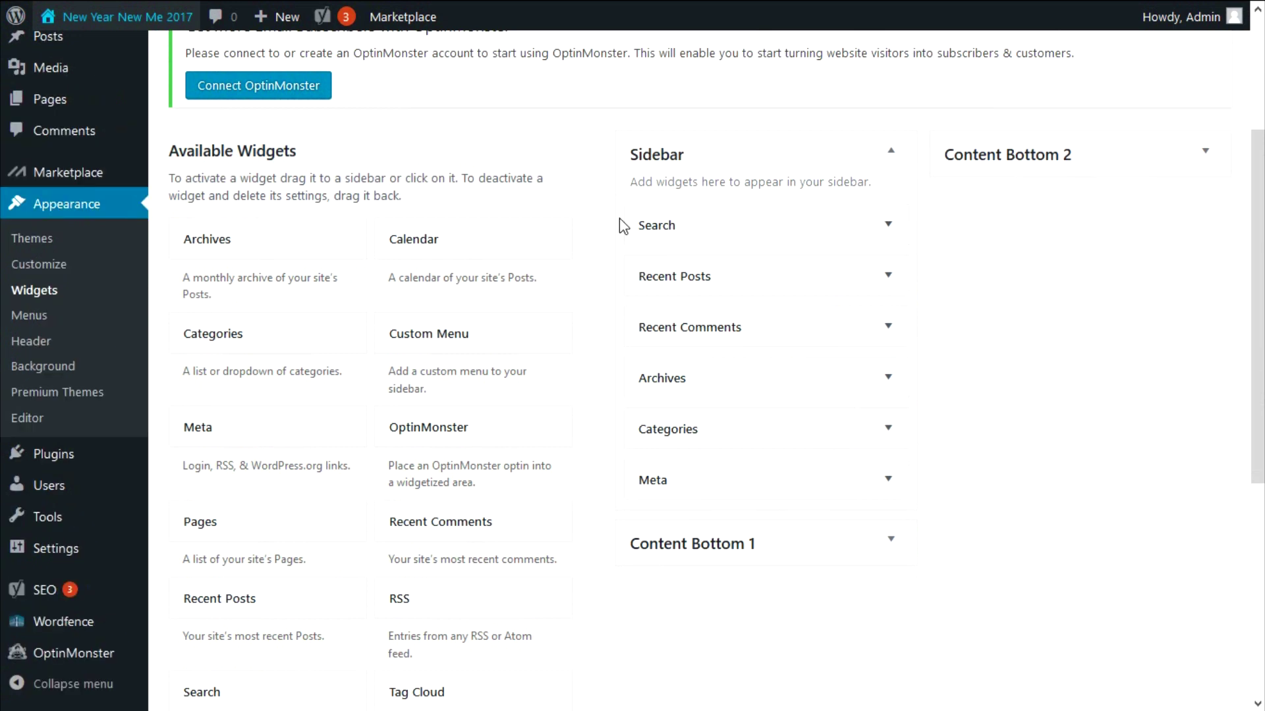
click(759, 481)
scroll(838, 437, down, 2)
click(670, 471)
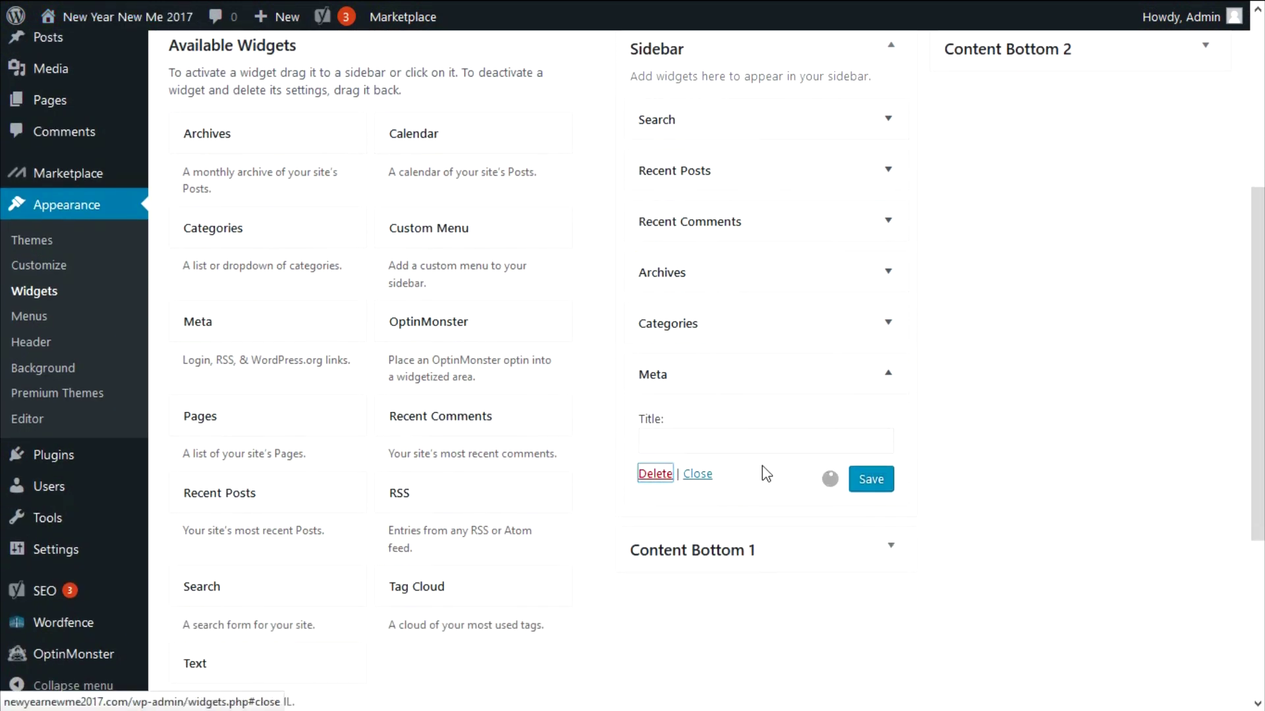
scroll(555, 359, down, 4)
scroll(446, 310, down, 4)
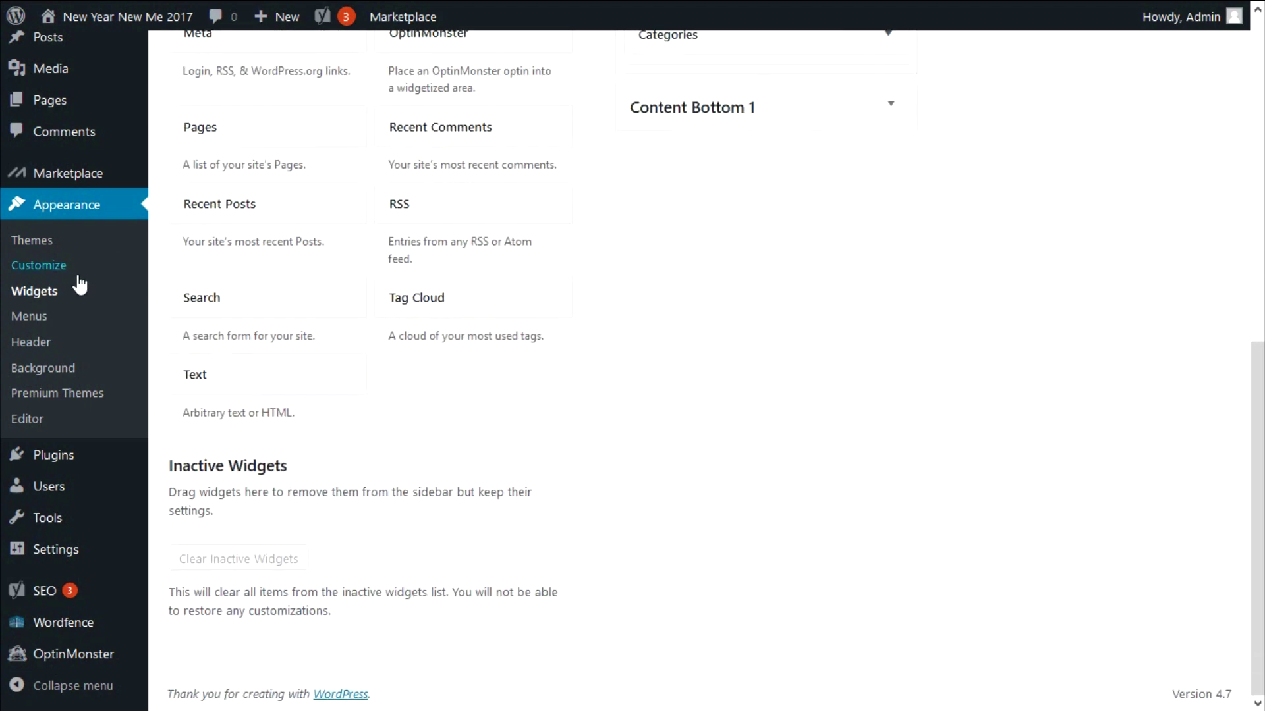
click(29, 316)
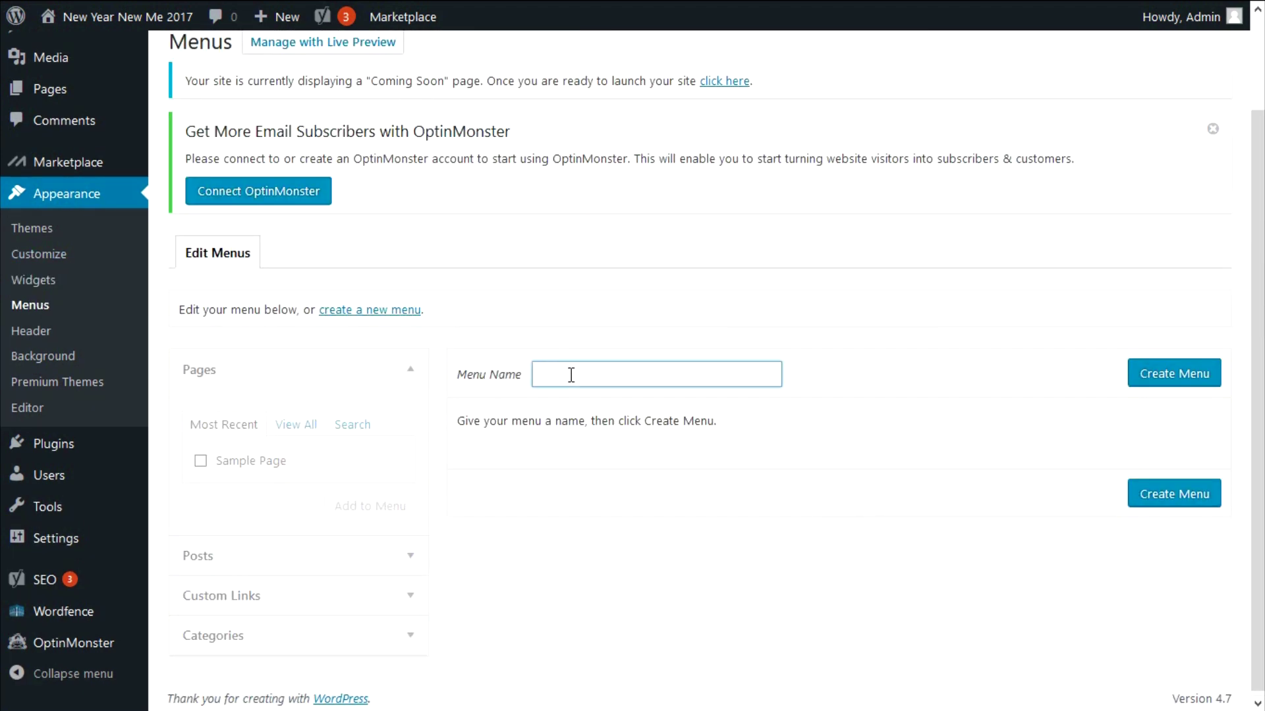
Create menu 'Prime' with Drake, J. Cole, Major Key and Obama categories as Primary Menu, and save.
text(Prime)
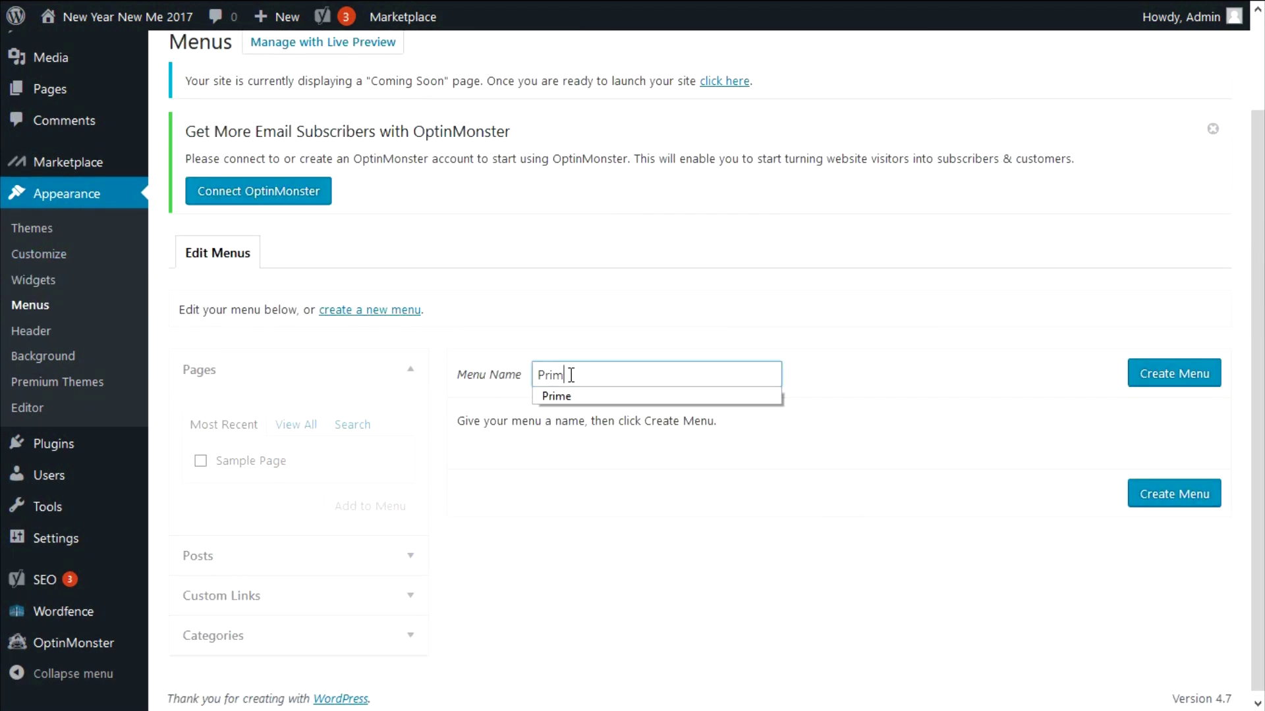
click(1206, 374)
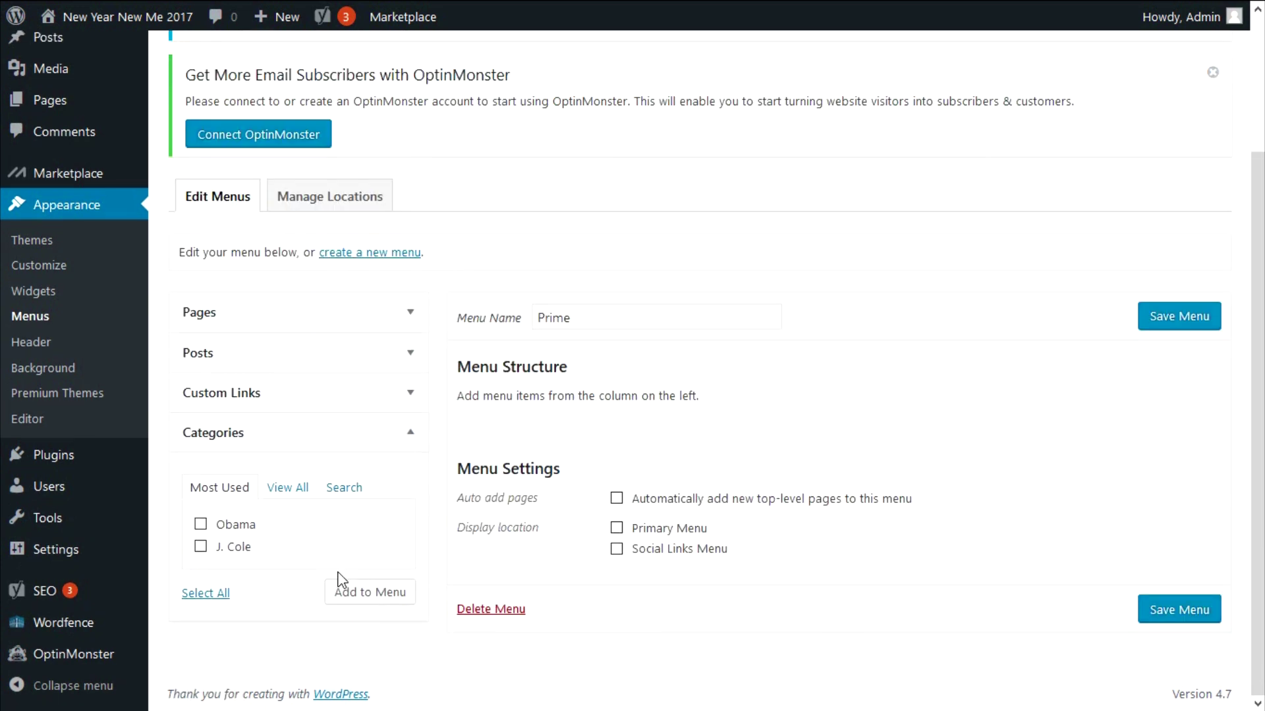
click(245, 527)
click(243, 549)
click(287, 486)
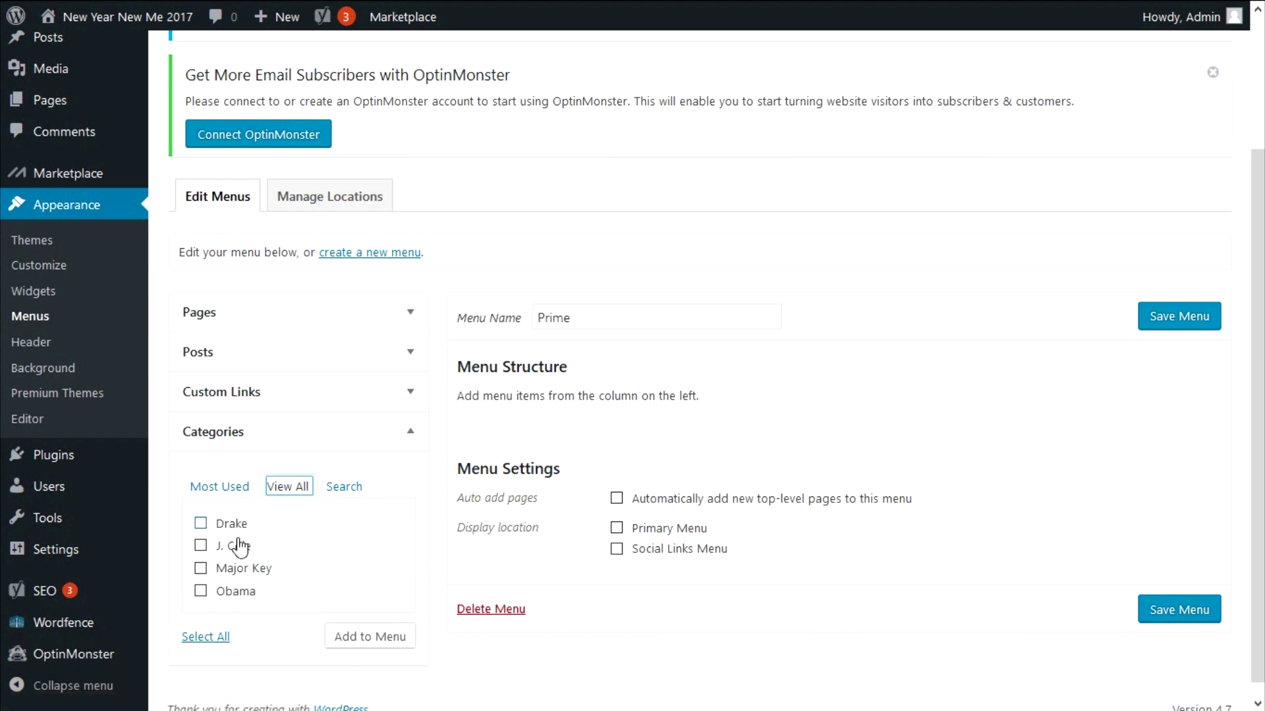
click(223, 636)
click(389, 640)
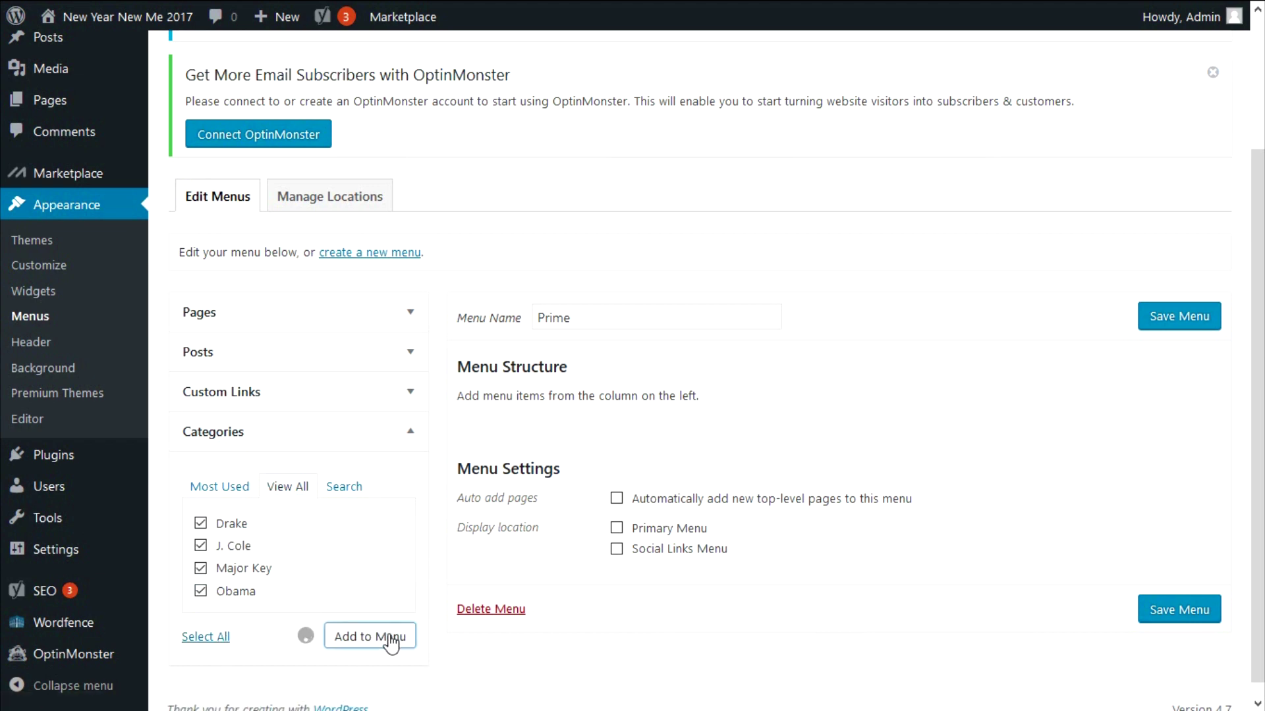
click(659, 531)
click(1196, 611)
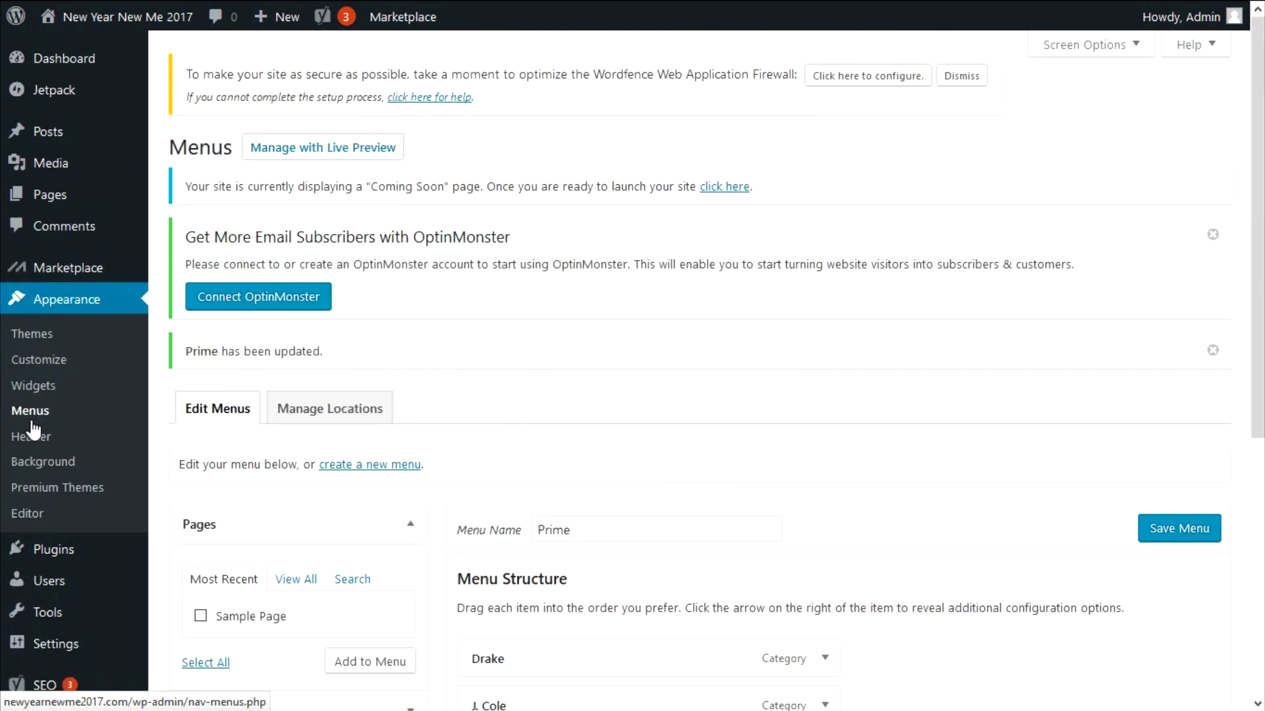
View Twenty Sixteen's style.css in the theme editor, then go to the installed Themes page.
click(34, 519)
scroll(461, 461, down, 2)
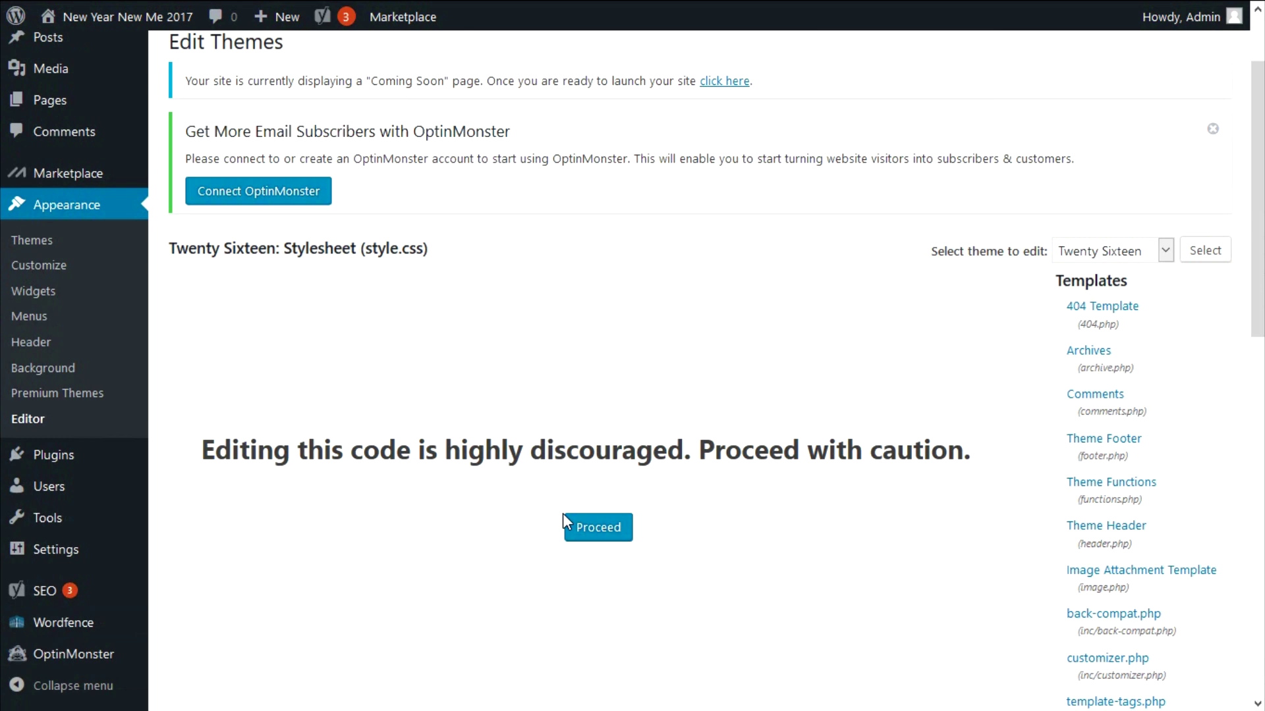
click(612, 531)
scroll(333, 304, up, 2)
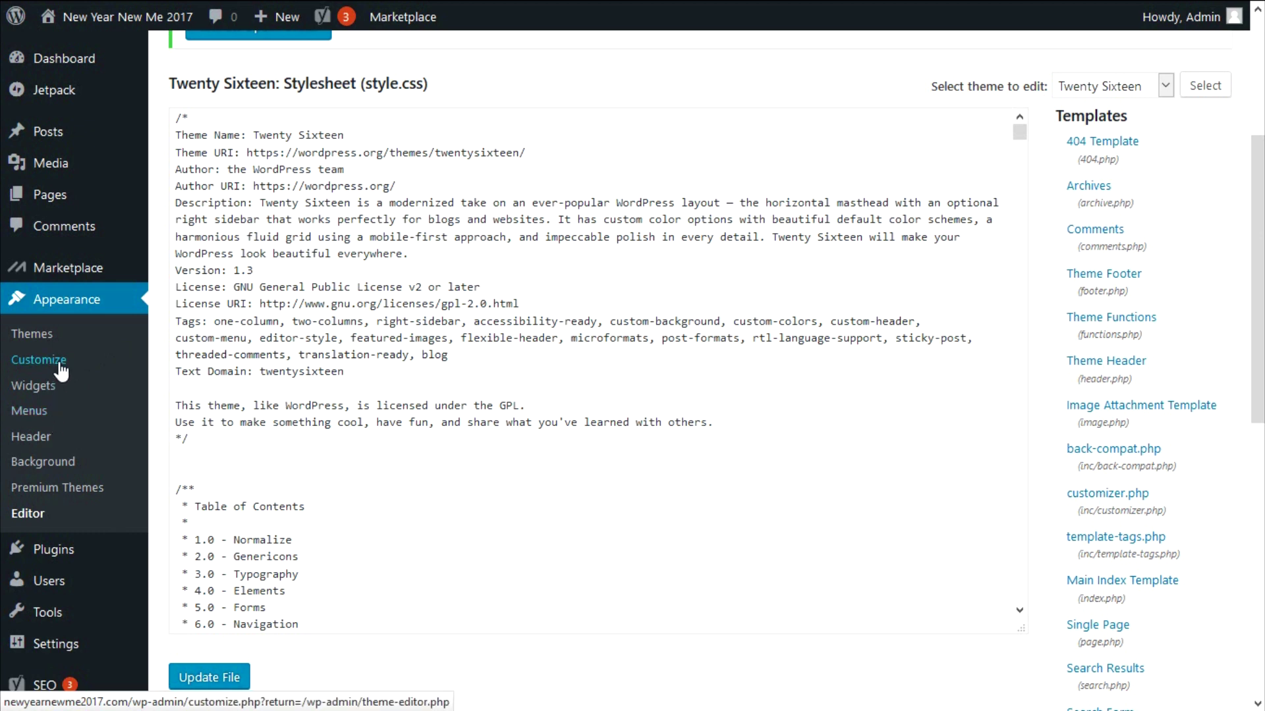
click(41, 336)
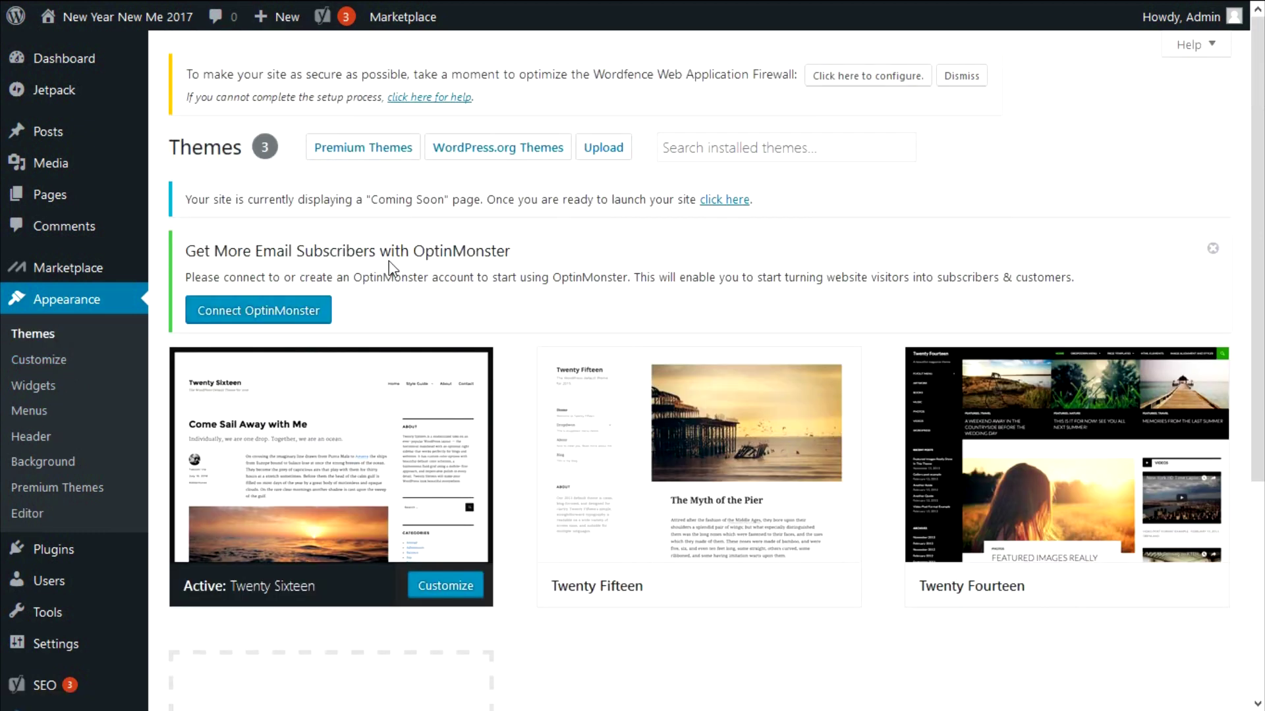
Search the theme directory for 'magzinum' from the Add New Theme page.
scroll(436, 596, down, 2)
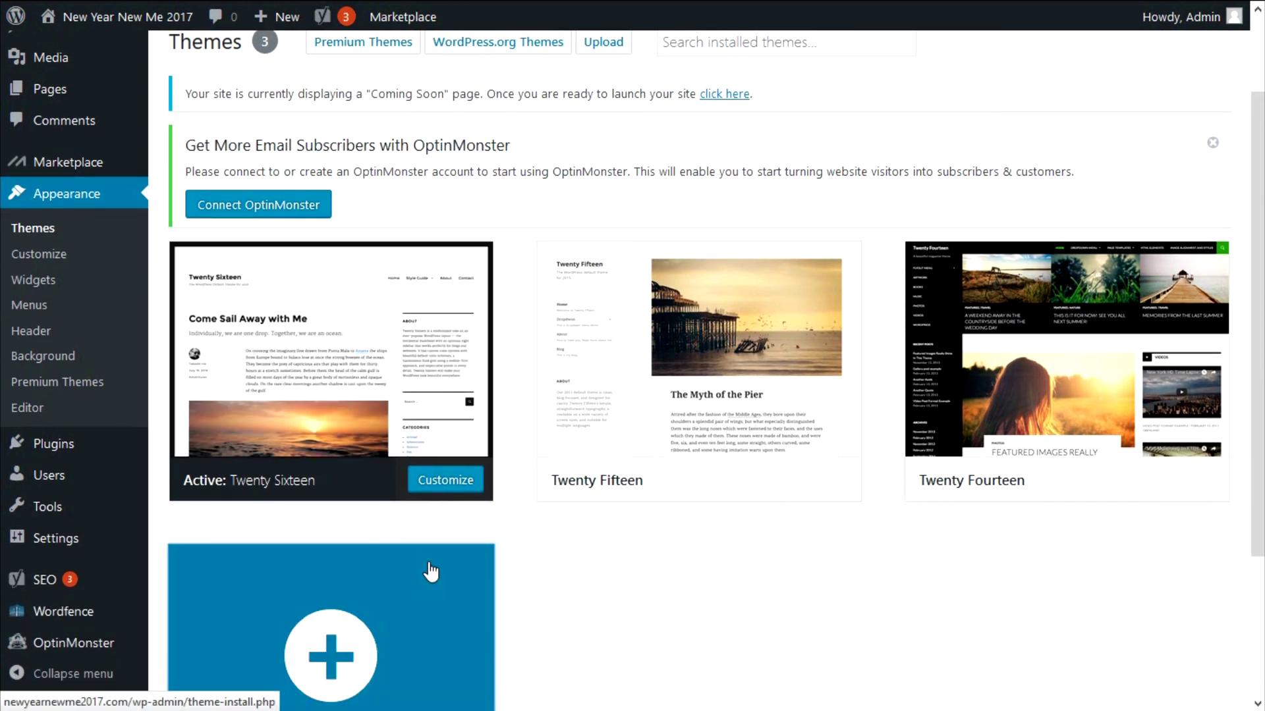
click(432, 572)
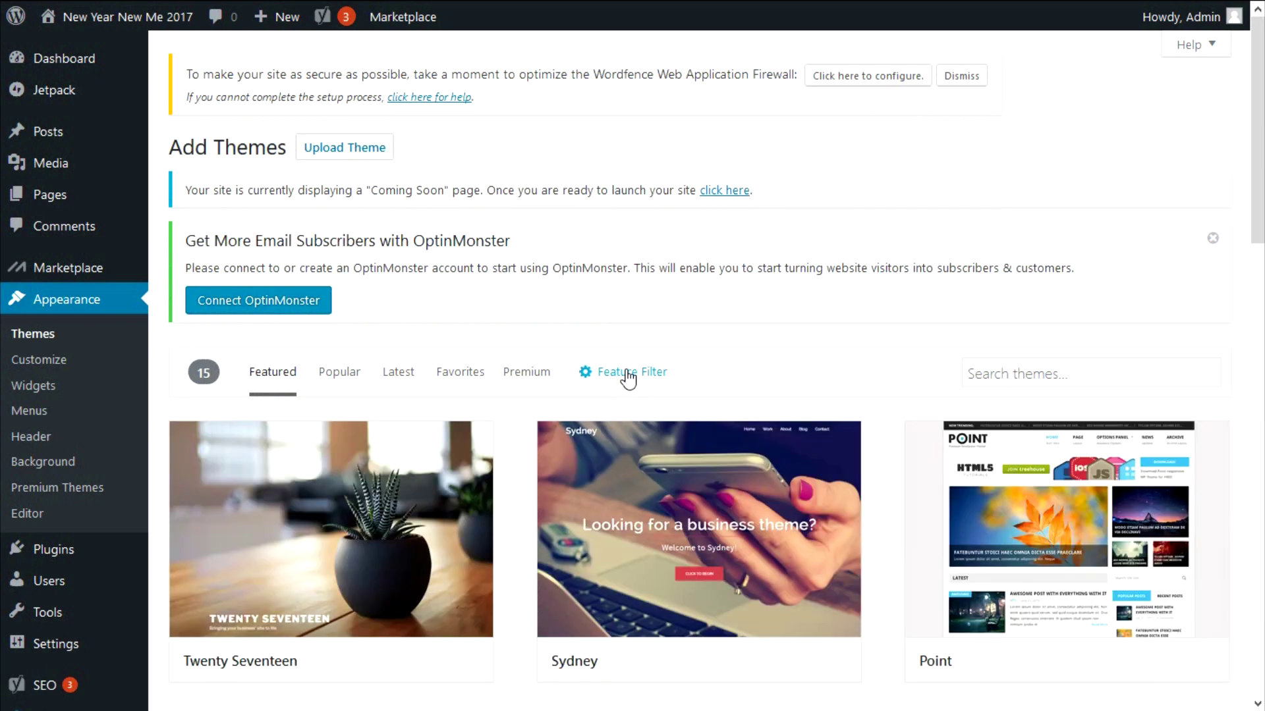
click(628, 373)
scroll(1014, 258, down, 2)
click(1012, 270)
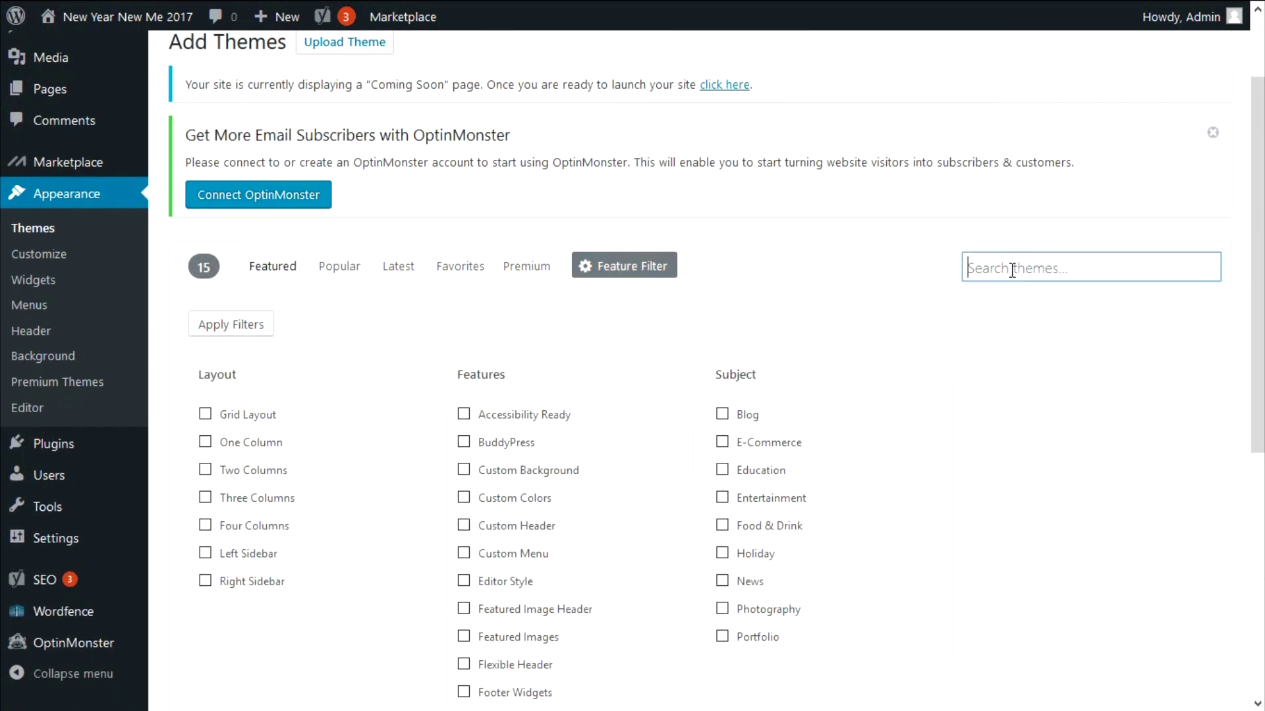
text(magzinum)
key(Return)
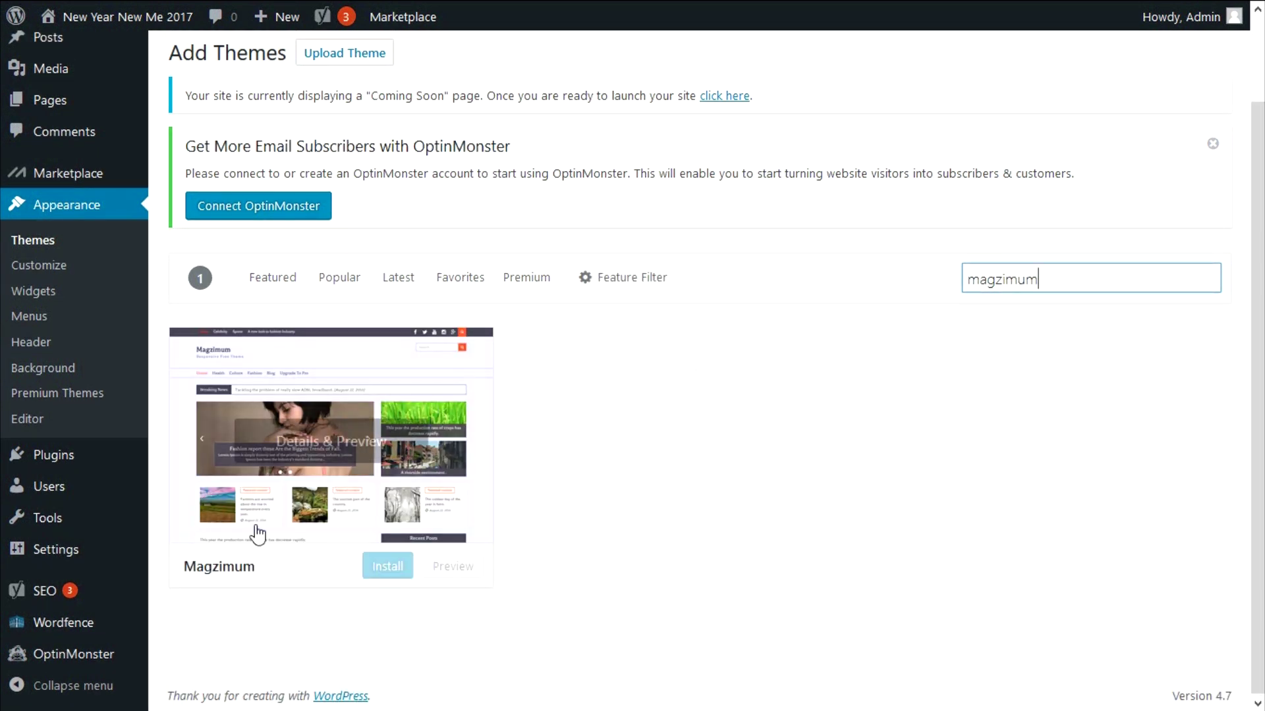
Install the Magzimum theme, live-preview it and activate it.
click(381, 567)
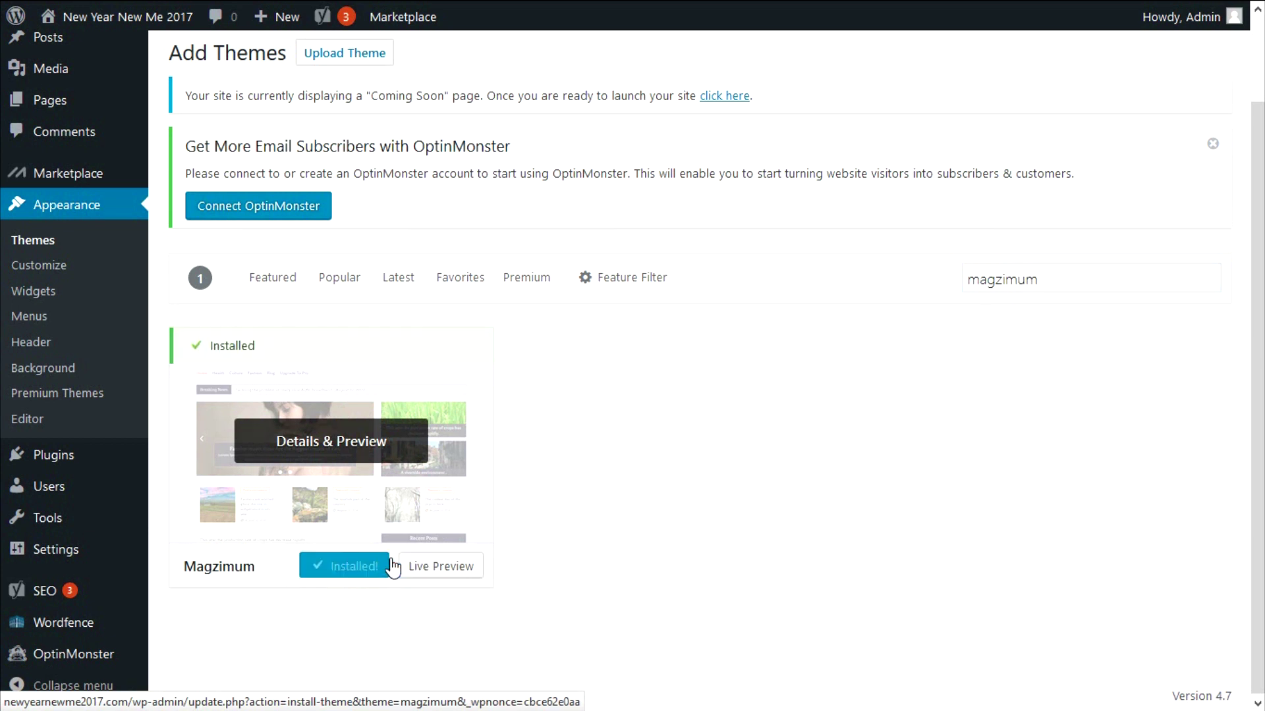
click(310, 508)
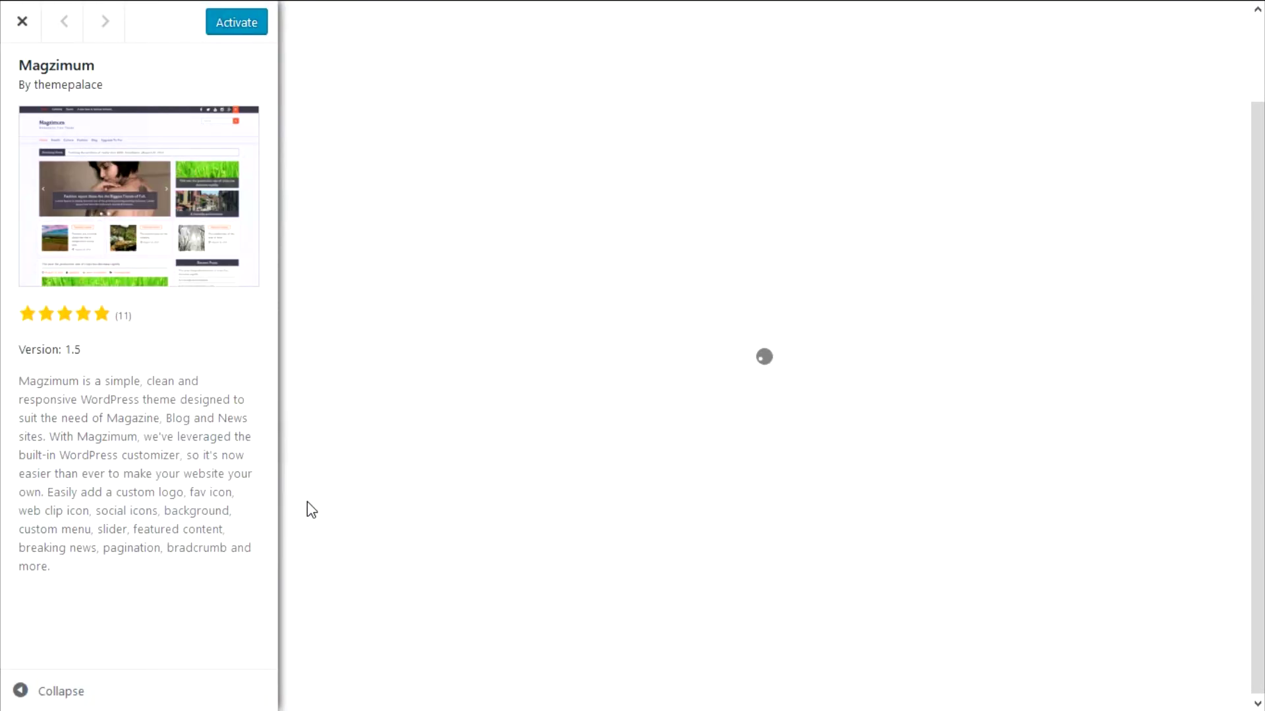
click(232, 22)
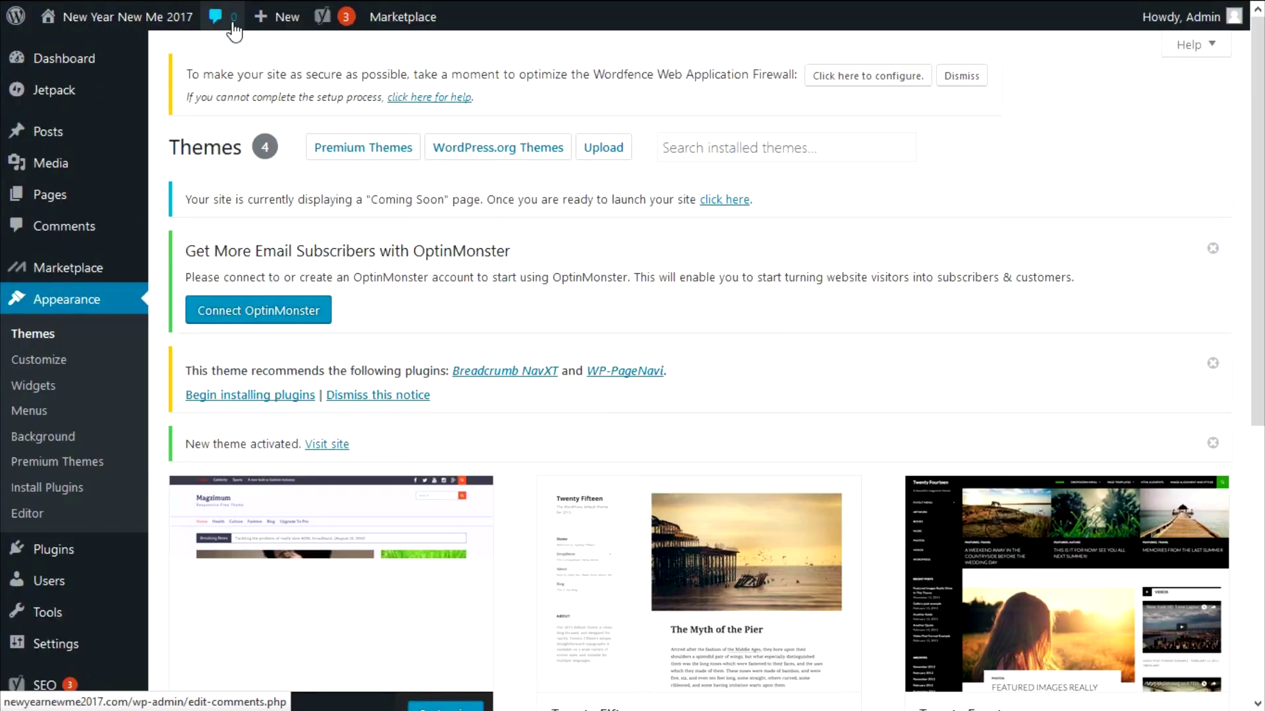
Open the Customizer's Site Identity settings for the Magzimum theme.
scroll(316, 303, down, 5)
click(438, 478)
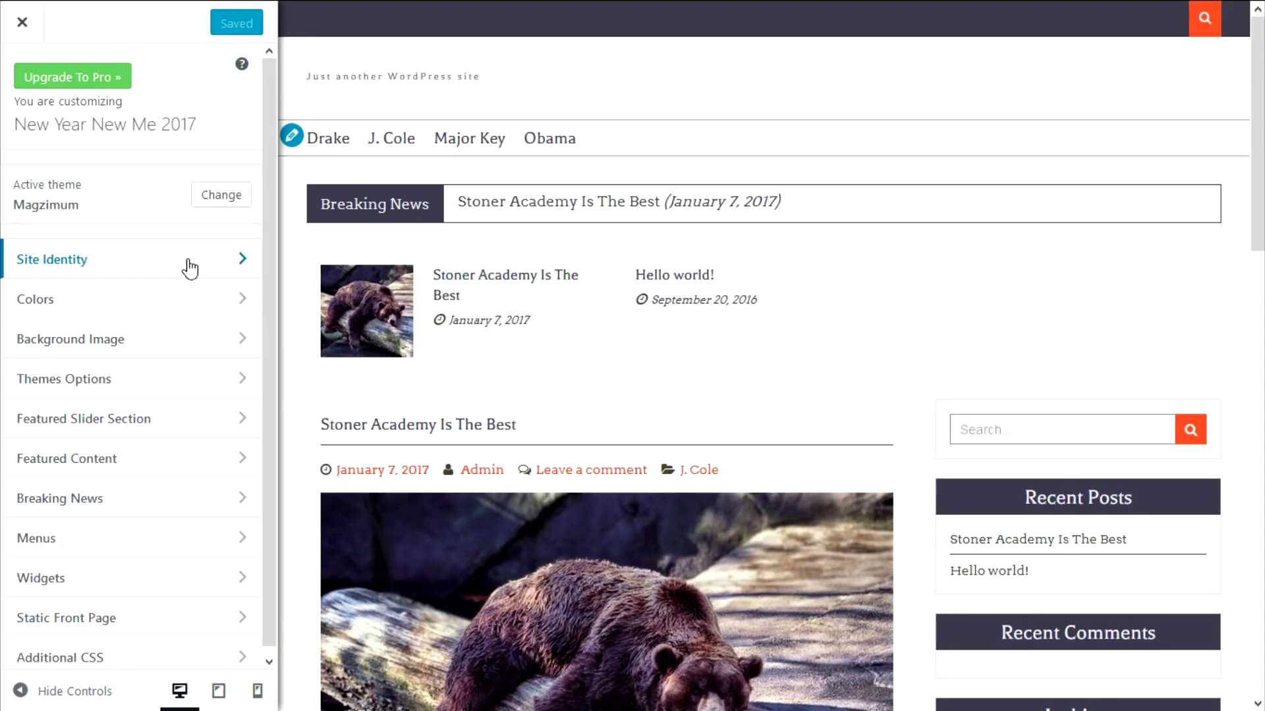
click(190, 263)
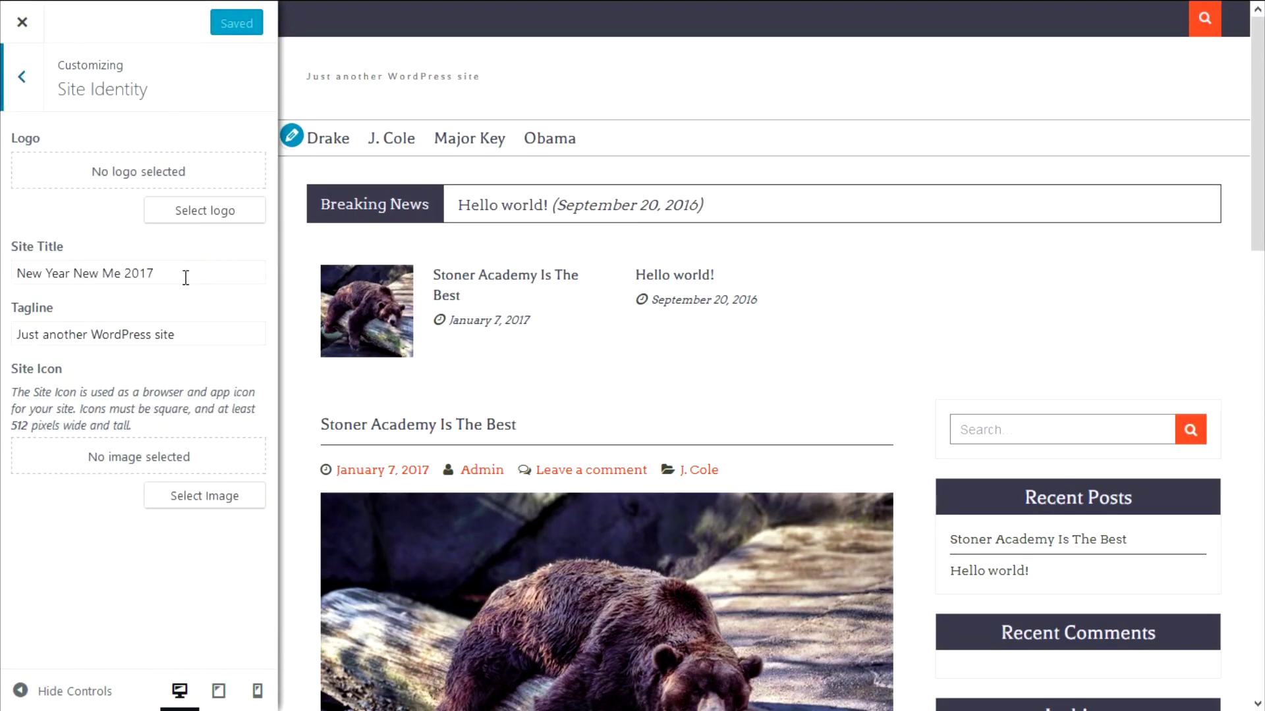
Upload the Stoner Academy logo l.png as the Site Icon and apply the square crop.
click(226, 499)
click(96, 99)
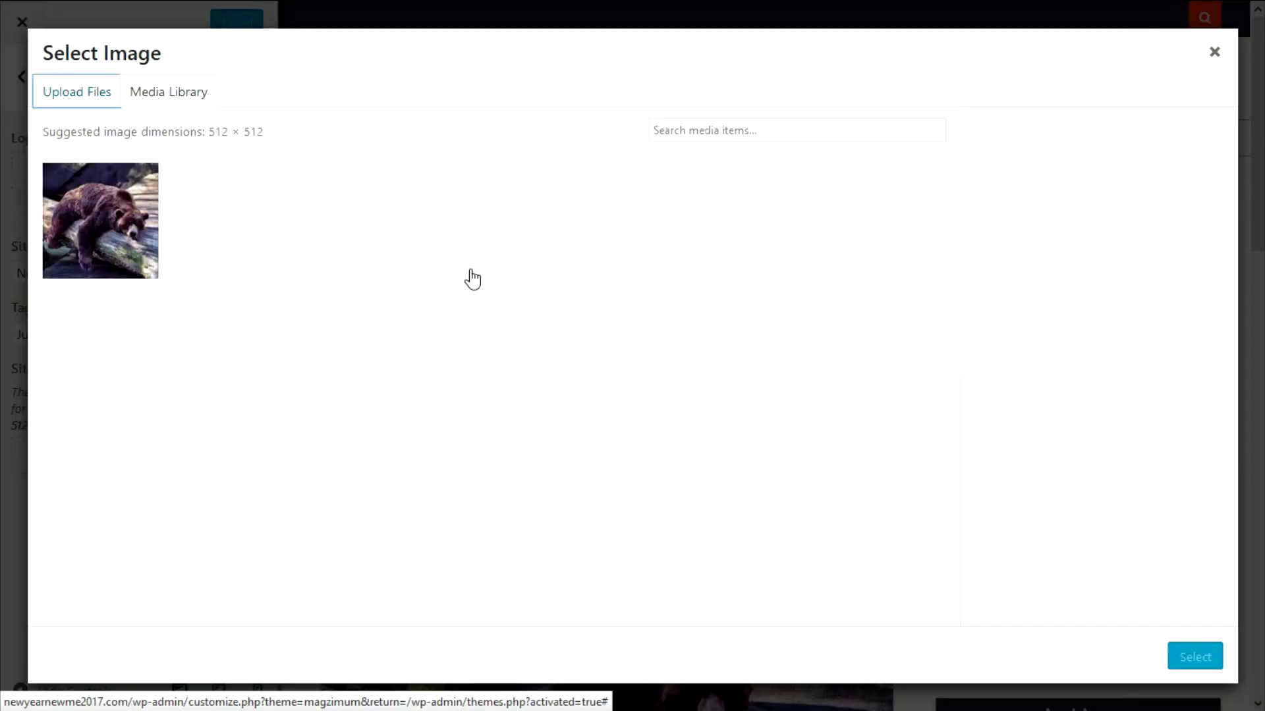
click(650, 372)
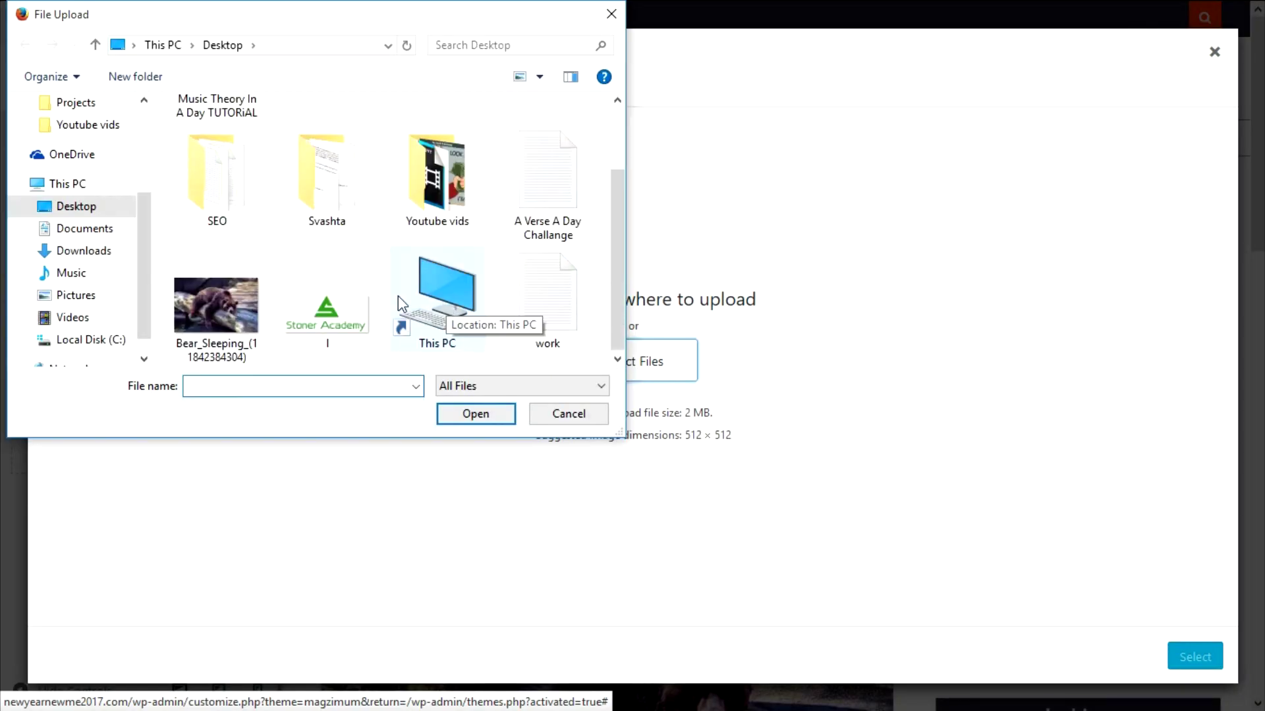
click(326, 310)
click(474, 414)
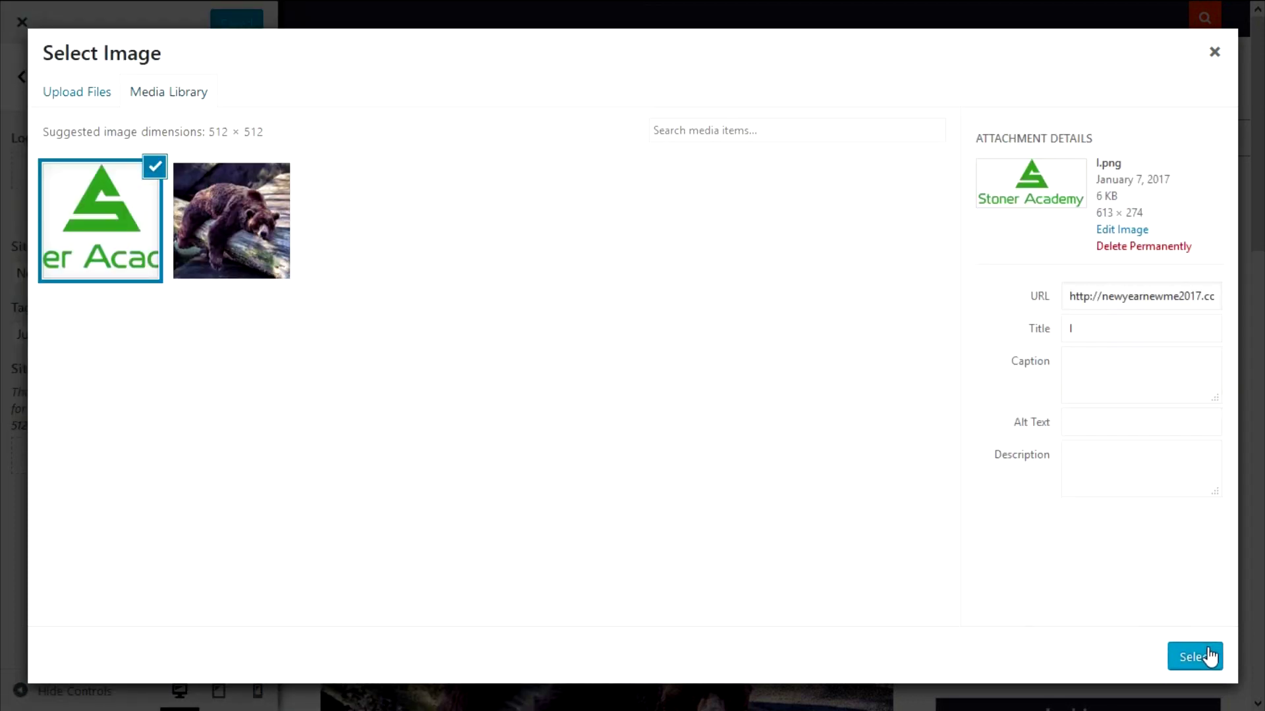
click(1210, 656)
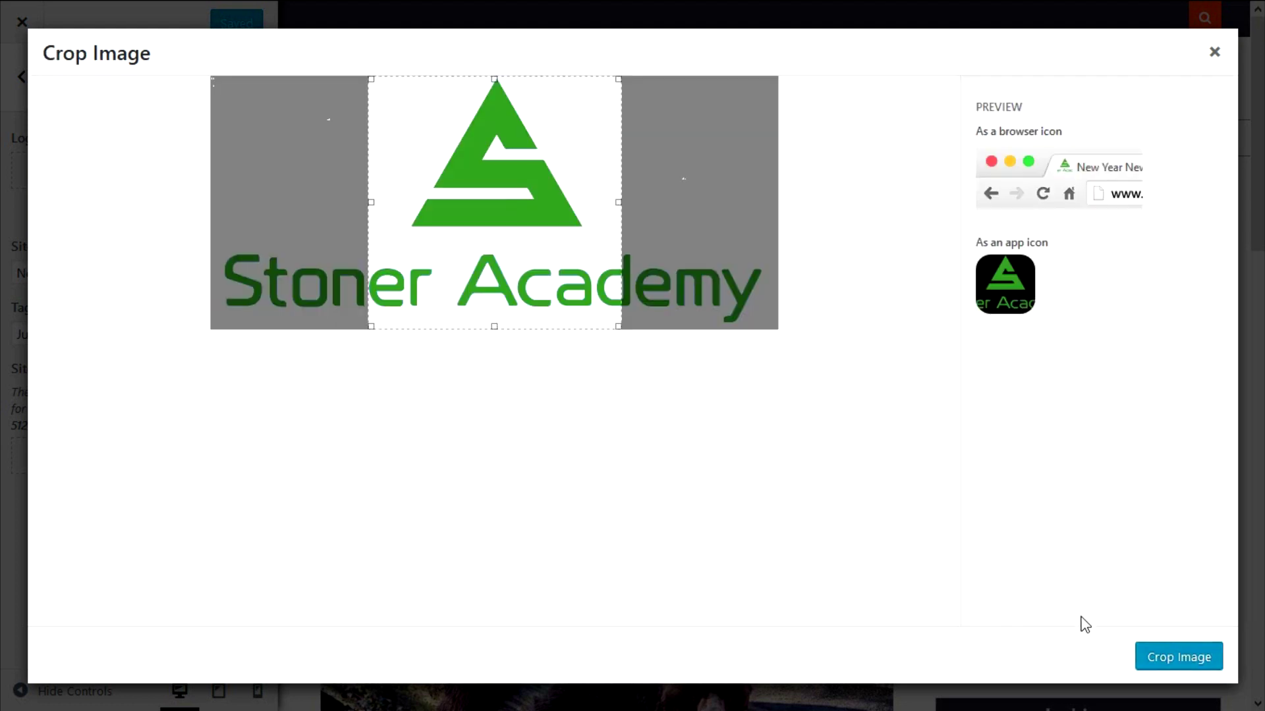
click(1186, 658)
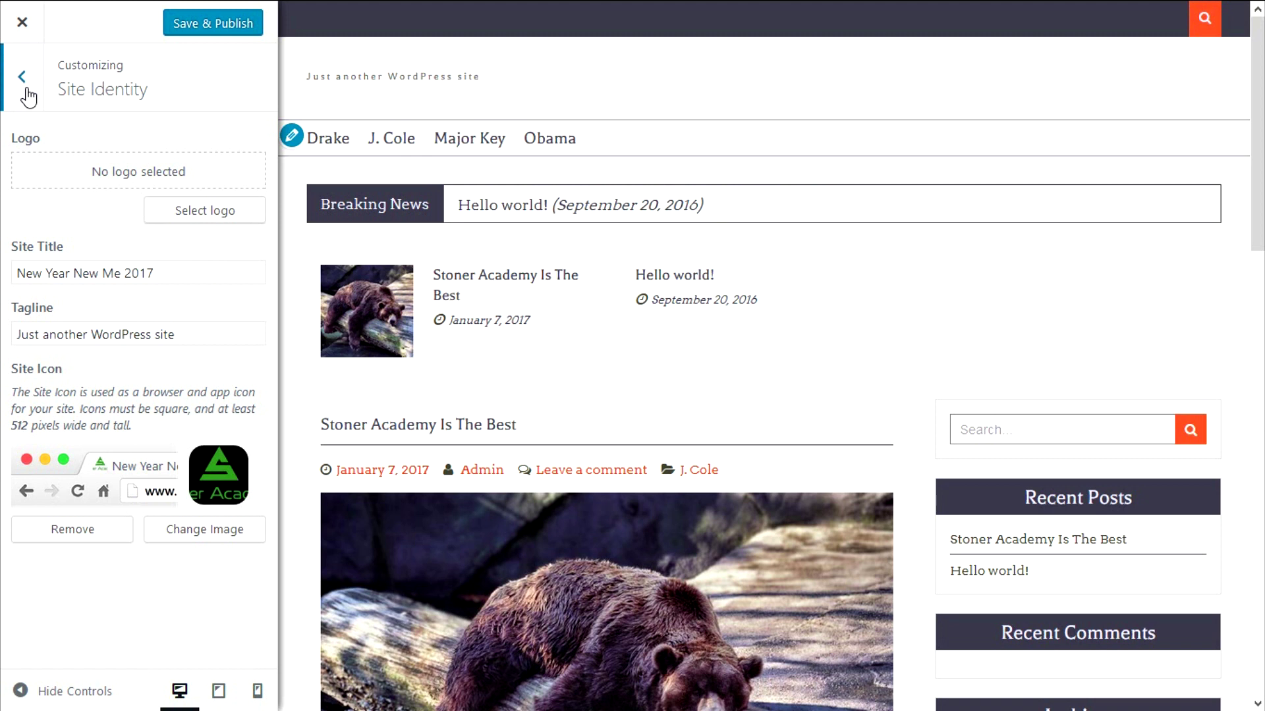
Save & Publish the new site icon, then browse the Colors and Background Image sections.
click(25, 90)
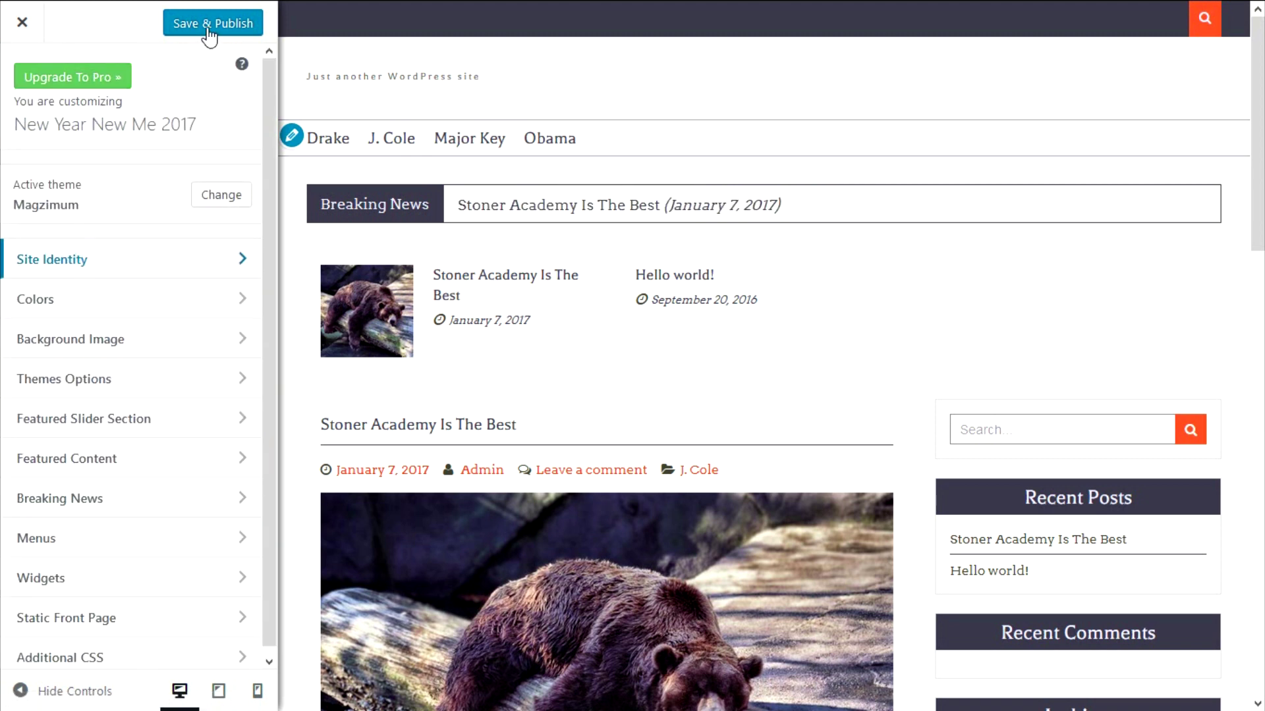
click(208, 30)
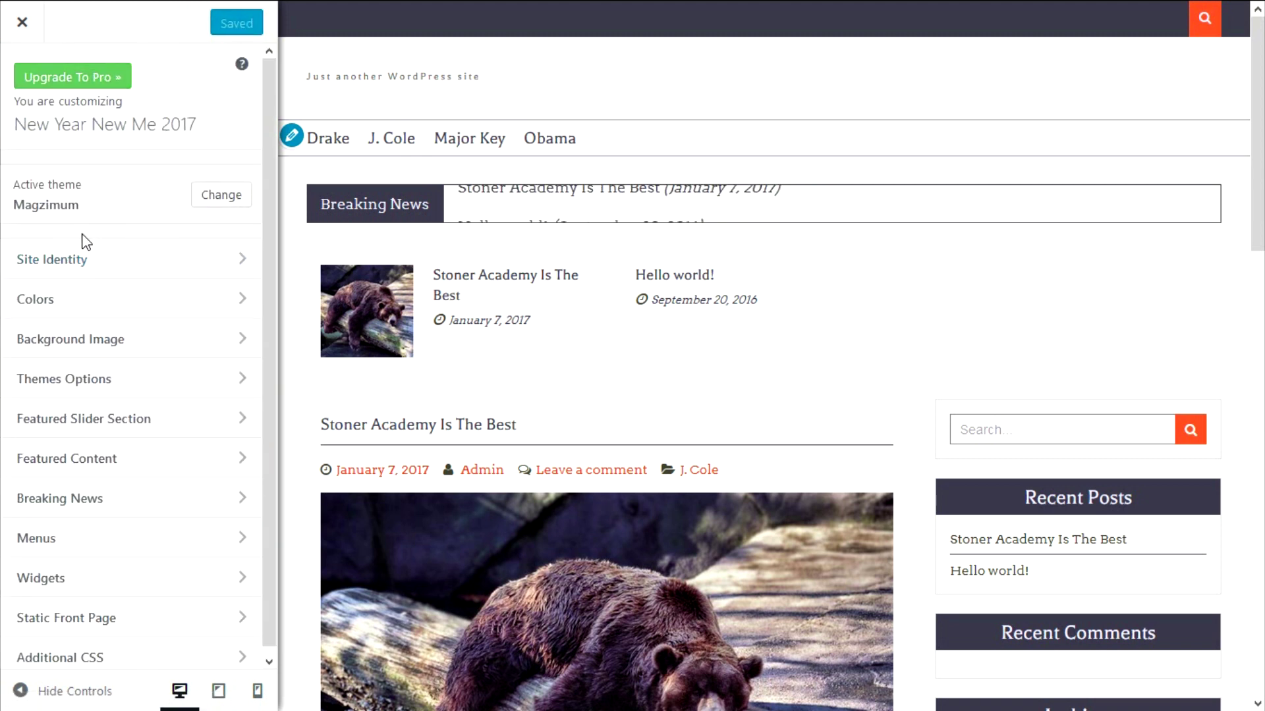
click(113, 300)
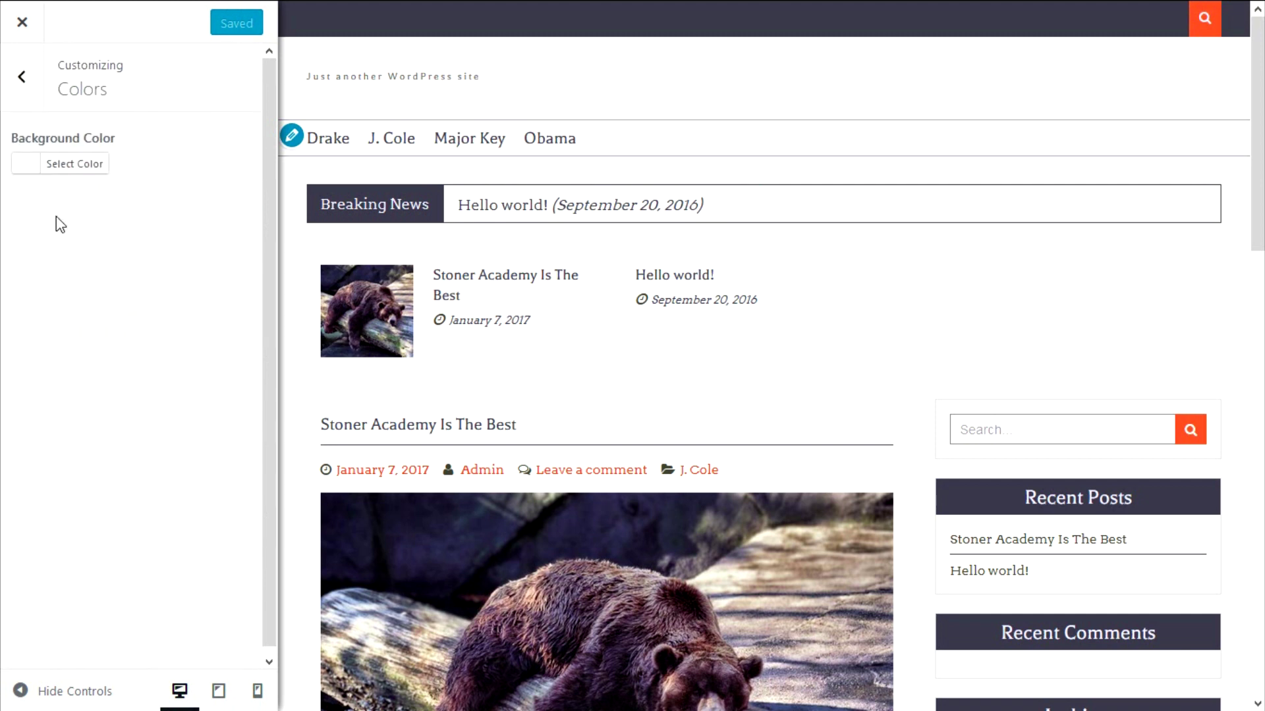
click(22, 78)
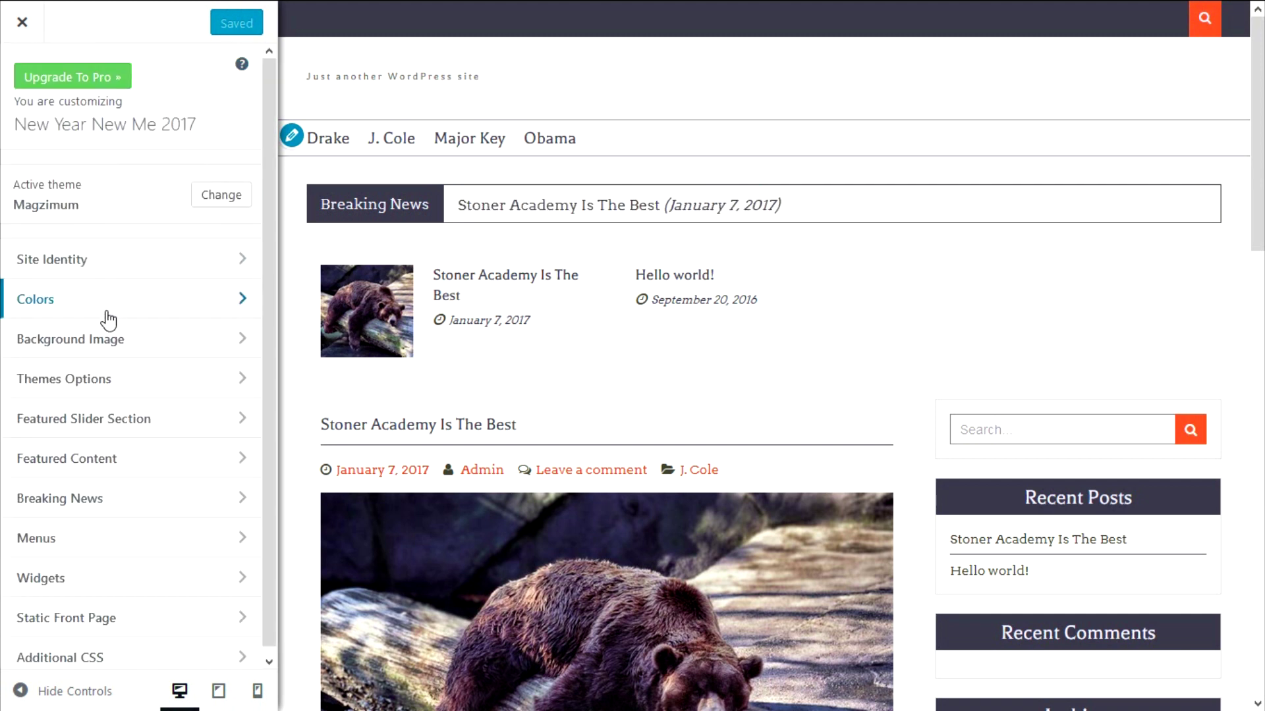
click(107, 337)
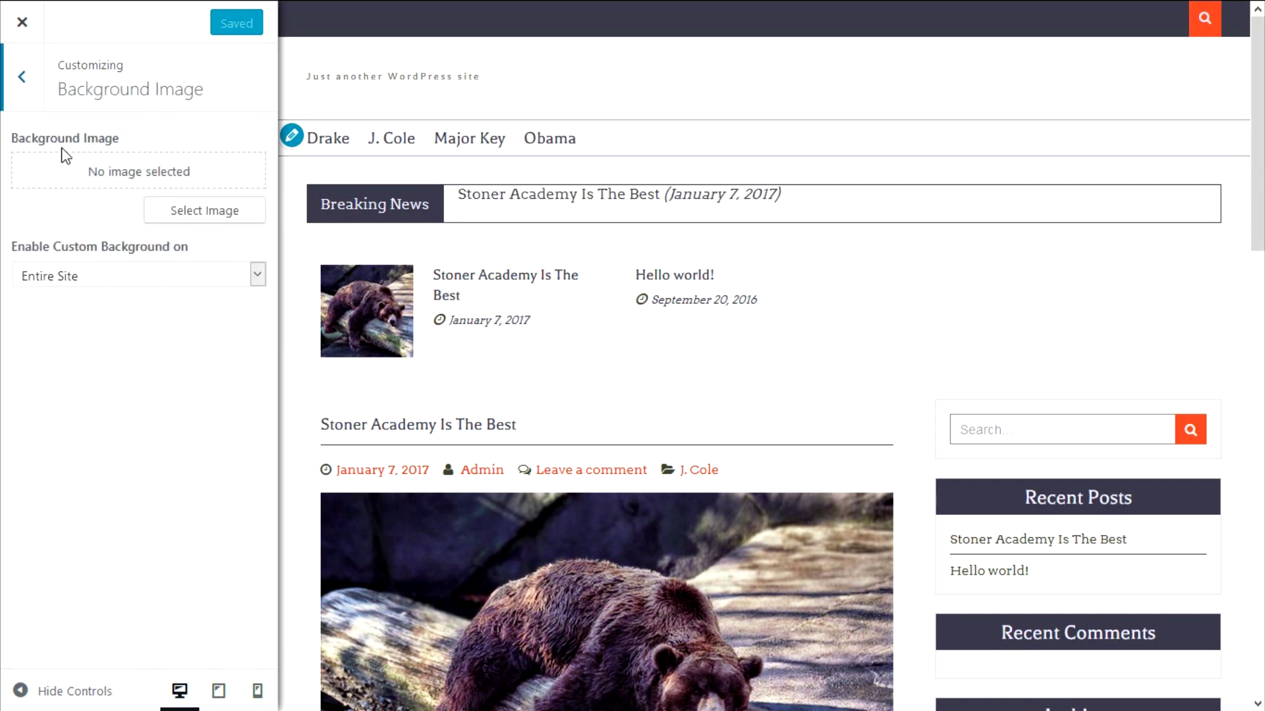
click(22, 77)
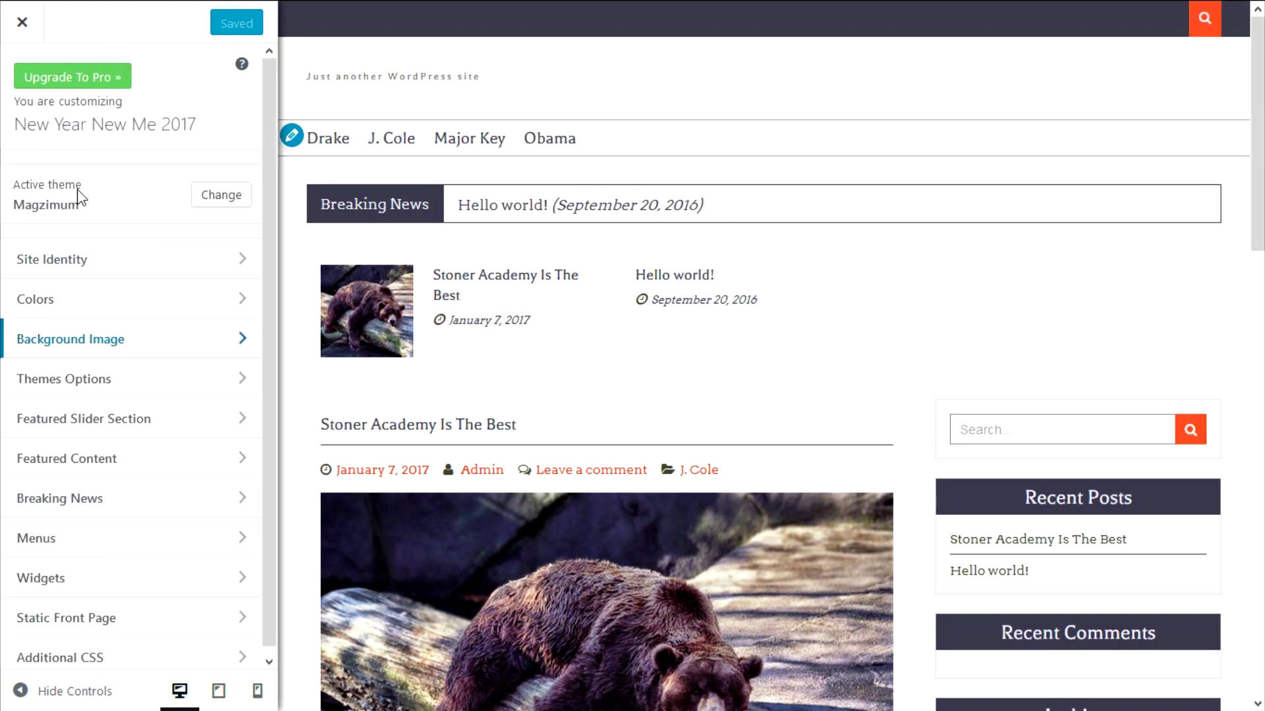